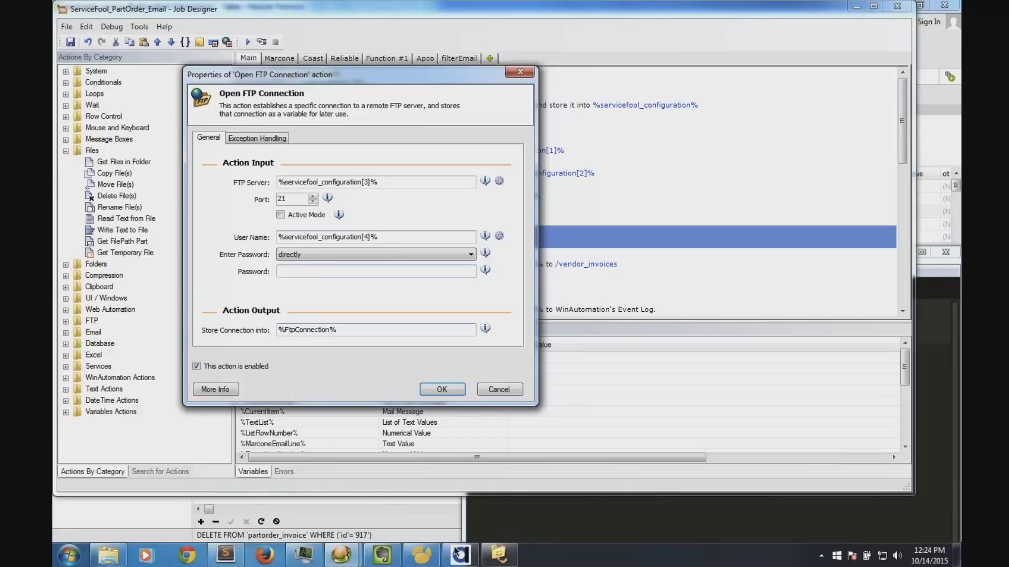
Step: Switch to Alpha Anywhere, start the development server and open the AlphaDAO named connection strings
left_click(460, 555)
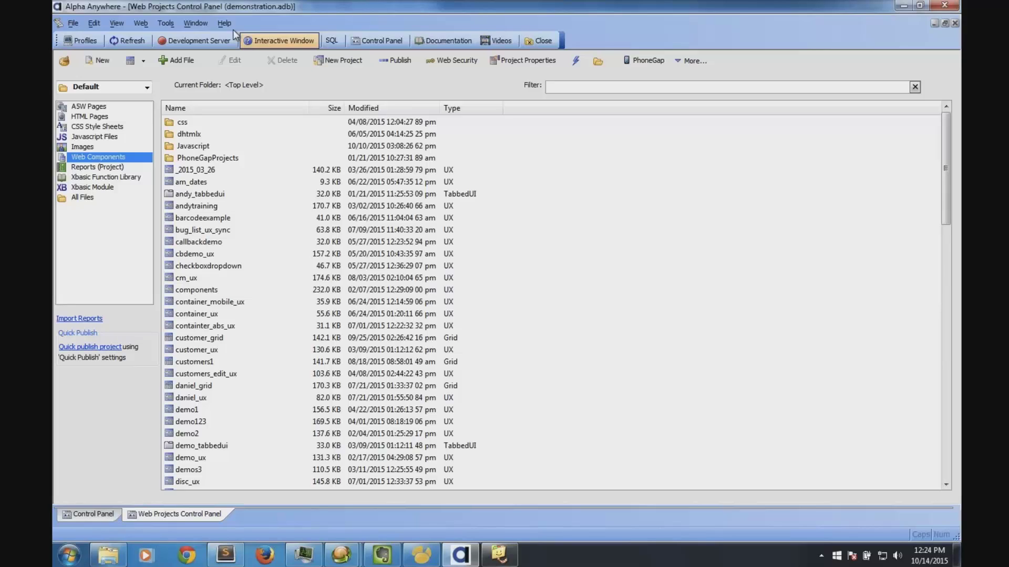
left_click(212, 40)
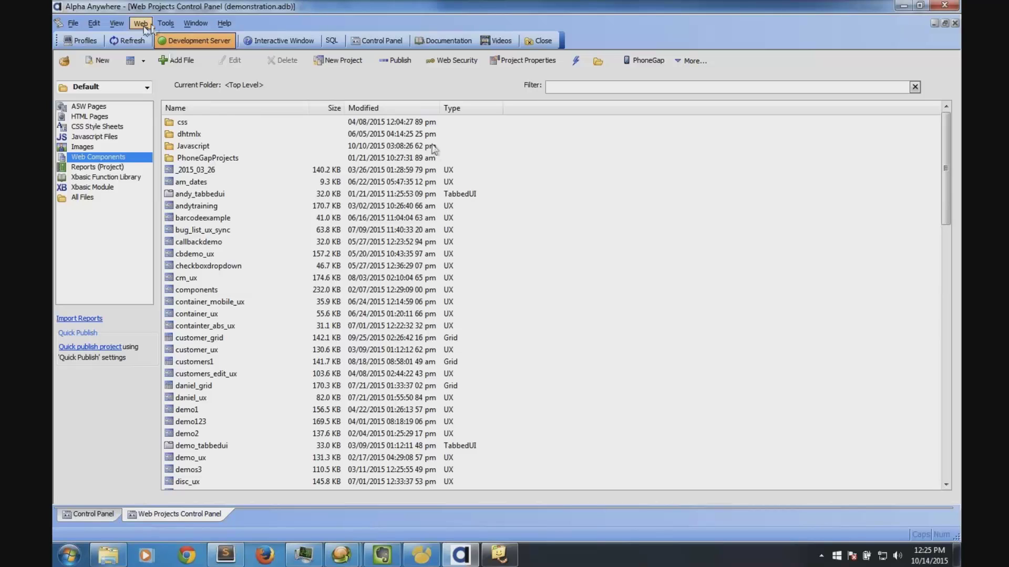
left_click(166, 23)
left_click(281, 89)
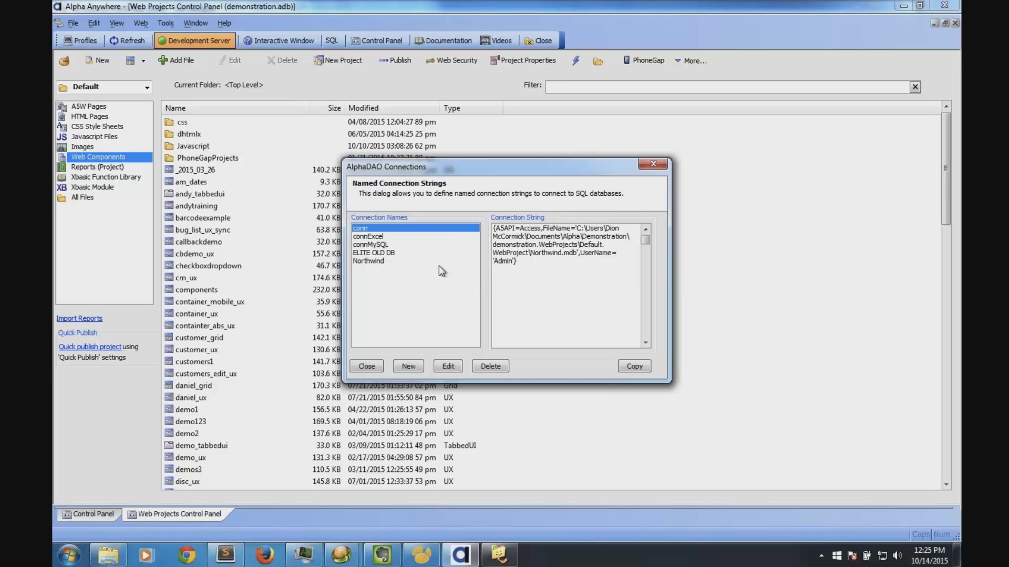
left_click(416, 368)
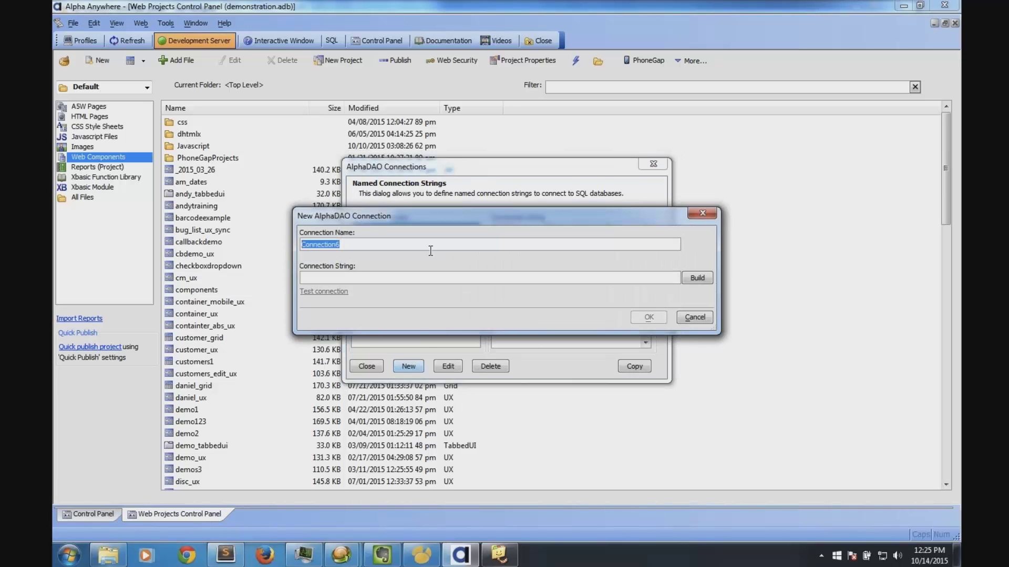
type("conn")
left_click(708, 282)
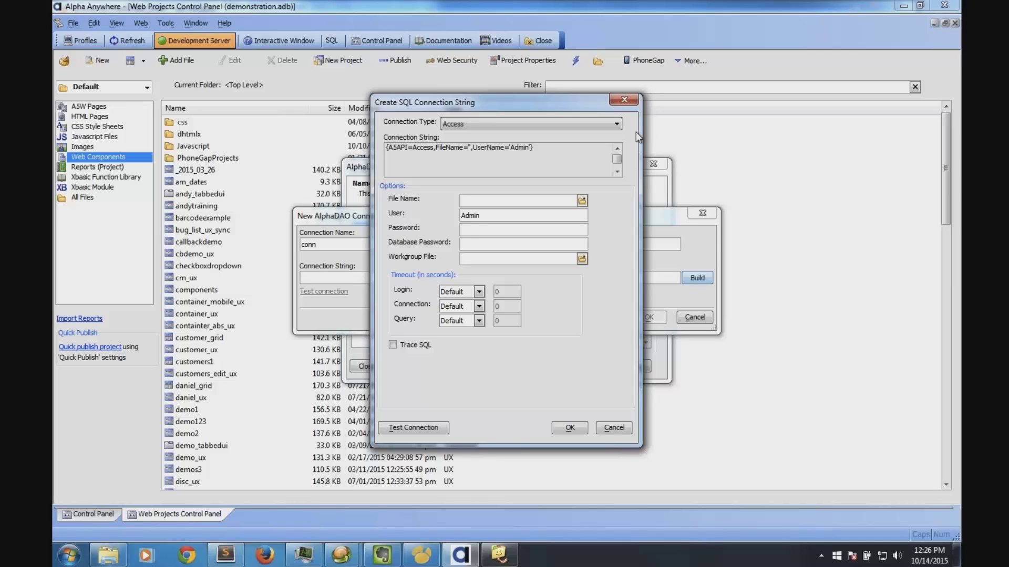
left_click(617, 125)
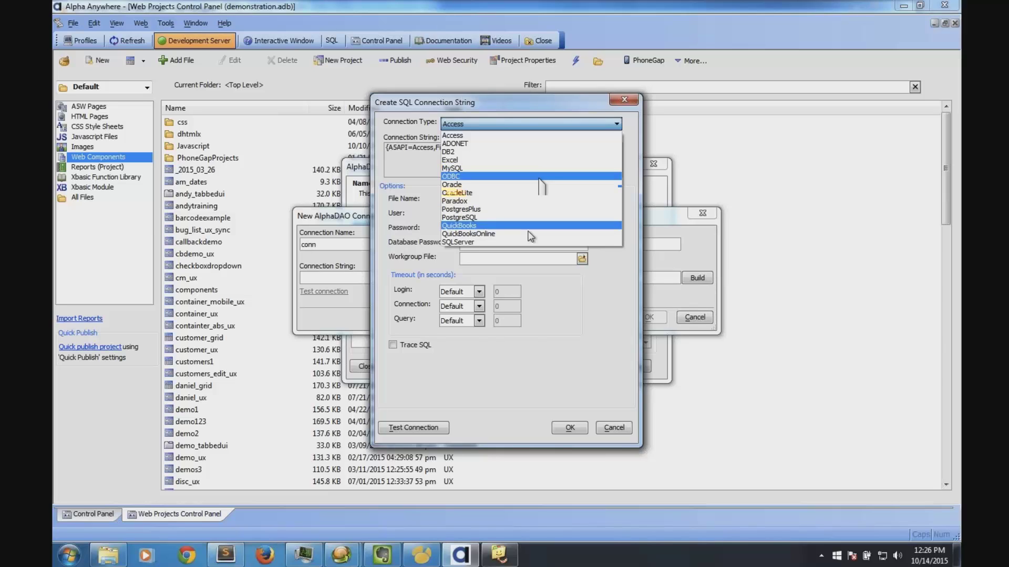
left_click(481, 135)
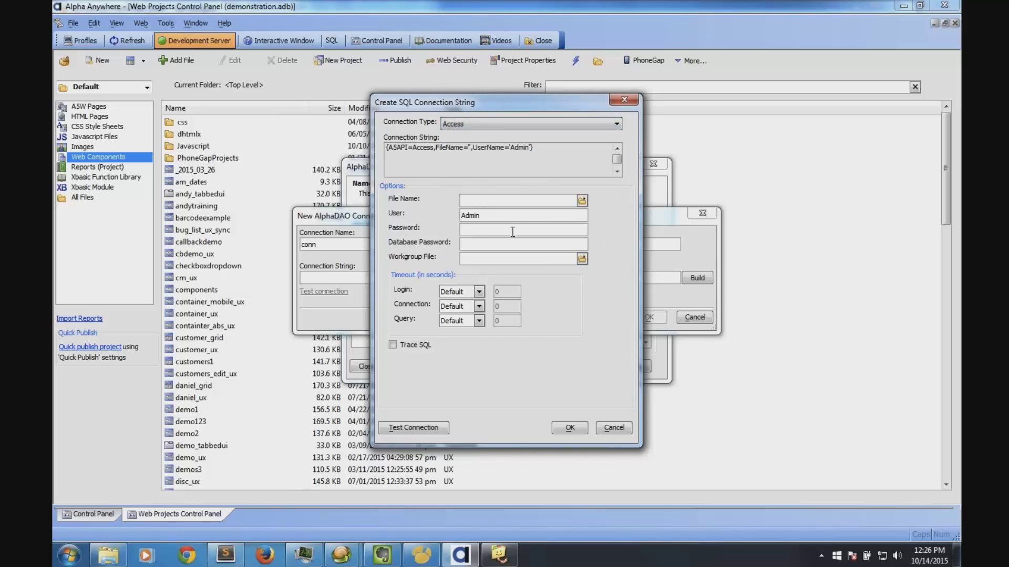
left_click(492, 201)
left_click(464, 121)
scroll(463, 152, "up", 3)
left_click(463, 153)
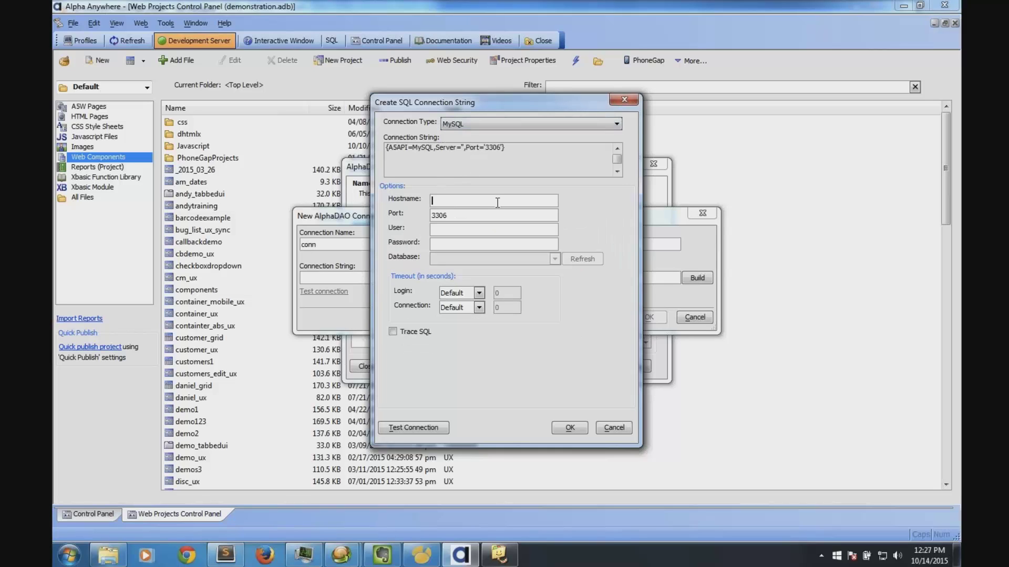
left_click(466, 201)
left_click(629, 434)
left_click(695, 317)
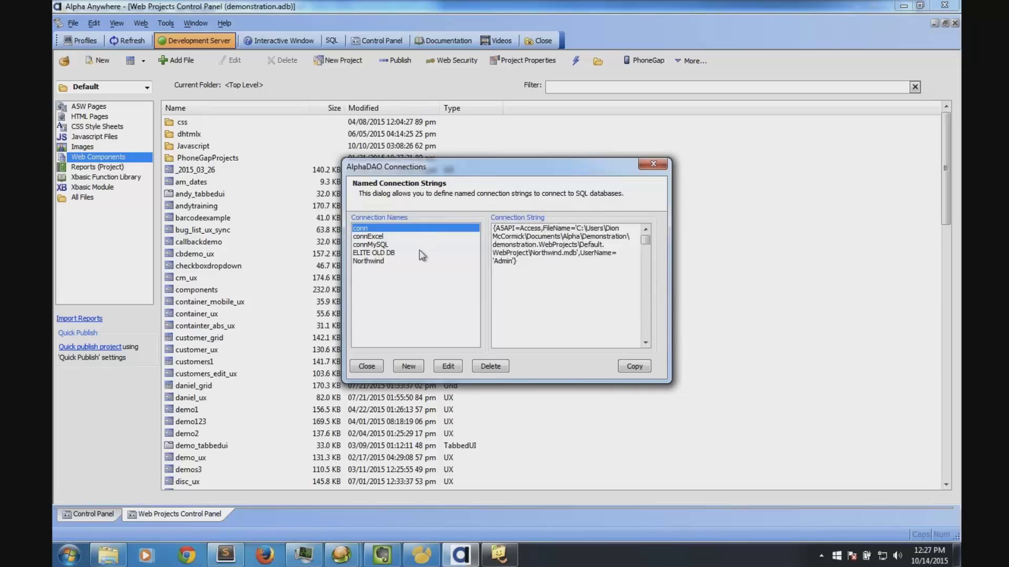
Step: Test the existing conn database connection, leaving its settings as they are, and close the AlphaDAO connections
left_click(452, 366)
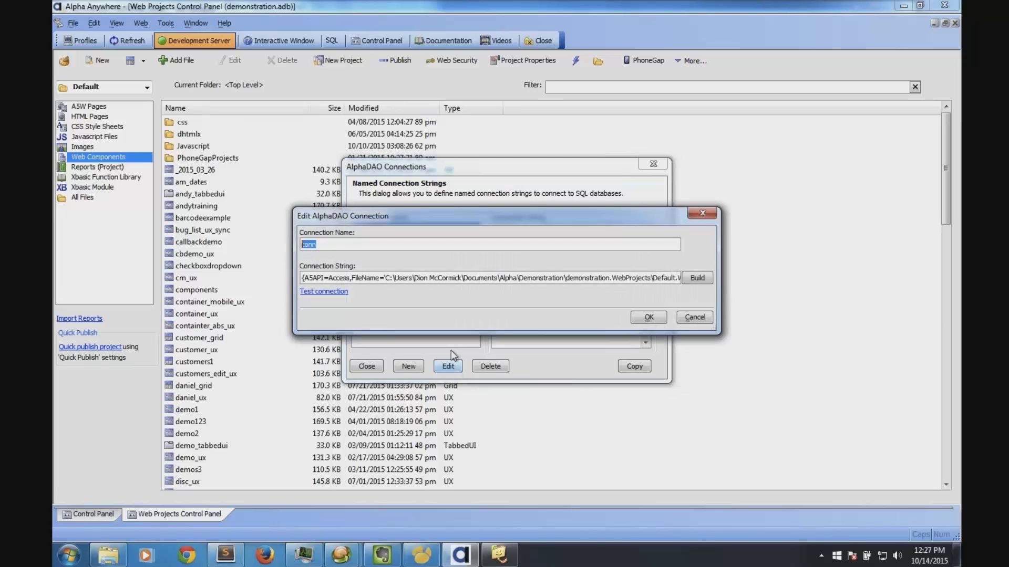
left_click(339, 292)
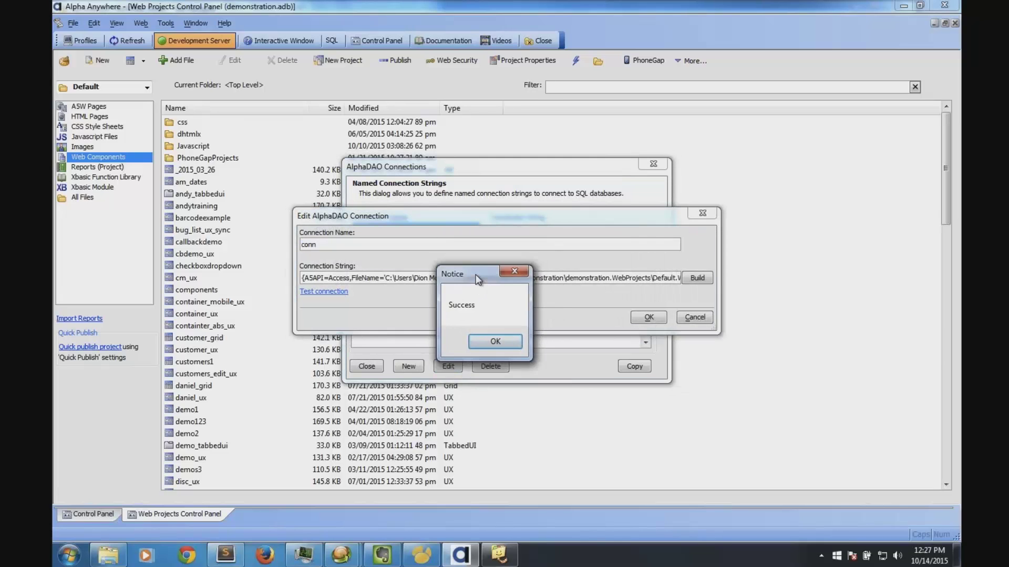
left_click_drag(479, 285, 487, 297)
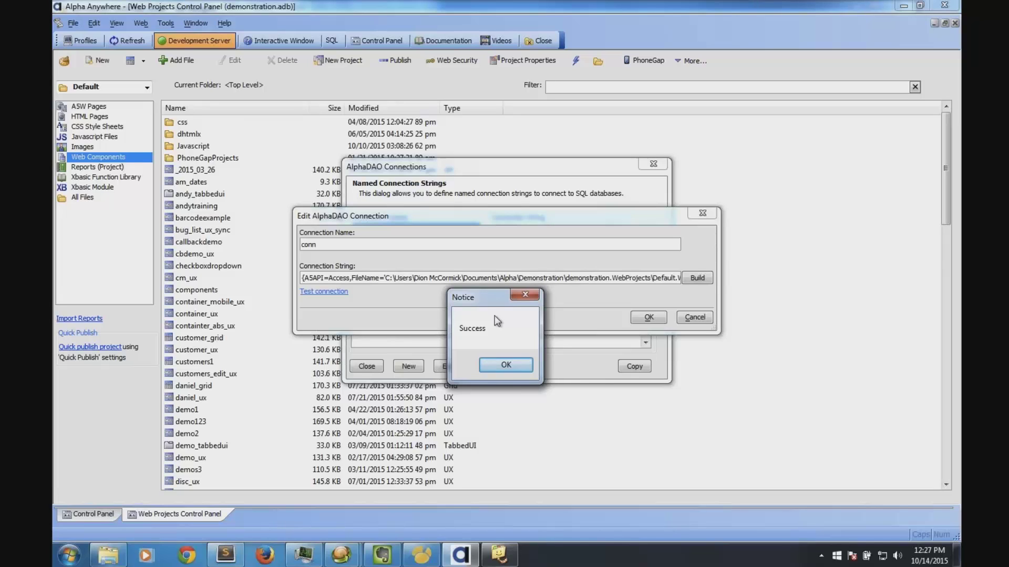
left_click(505, 364)
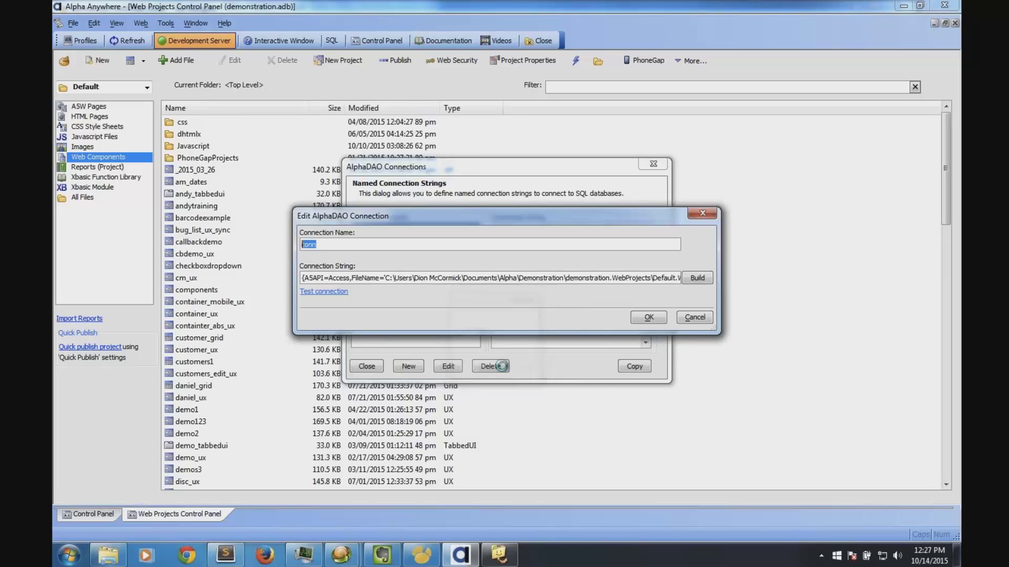
left_click(694, 317)
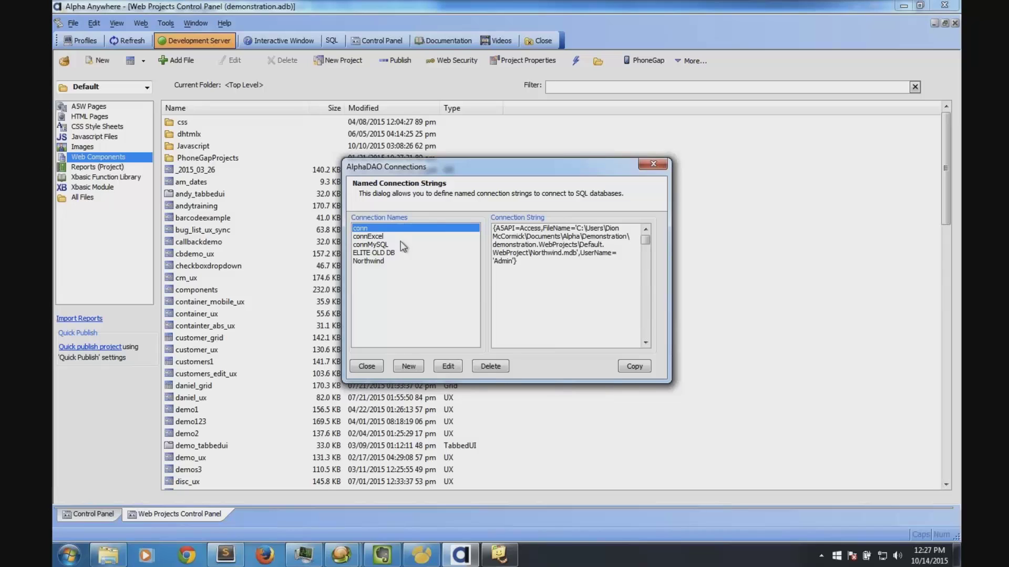
left_click(380, 365)
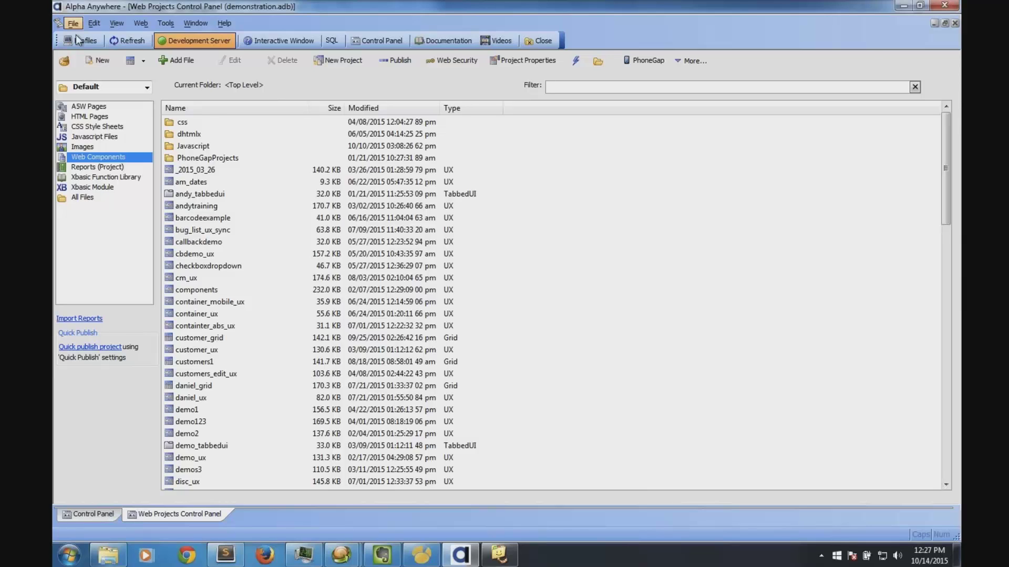
Step: Start a new web component of the UX type in the Default project
left_click(103, 61)
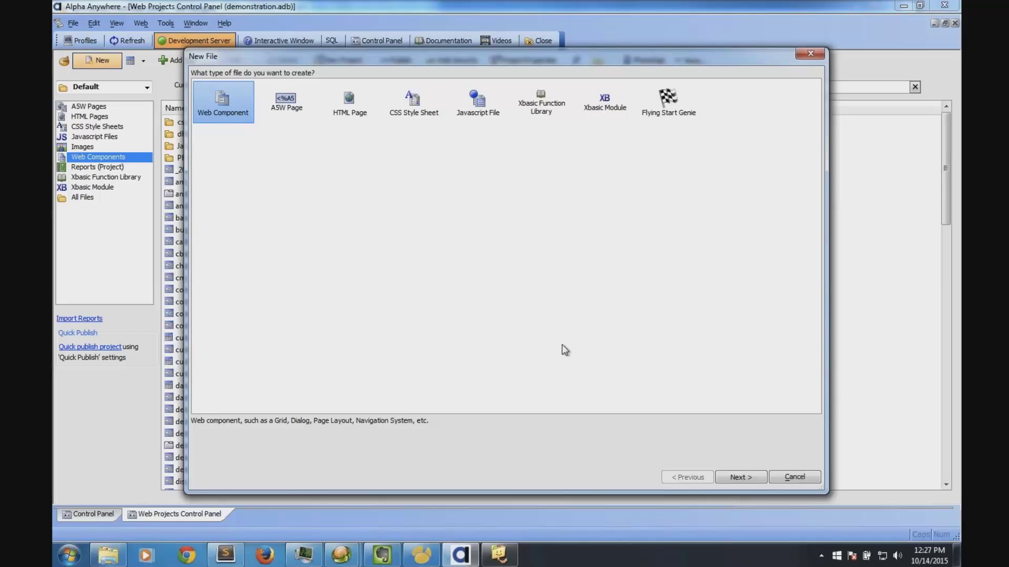
left_click(760, 475)
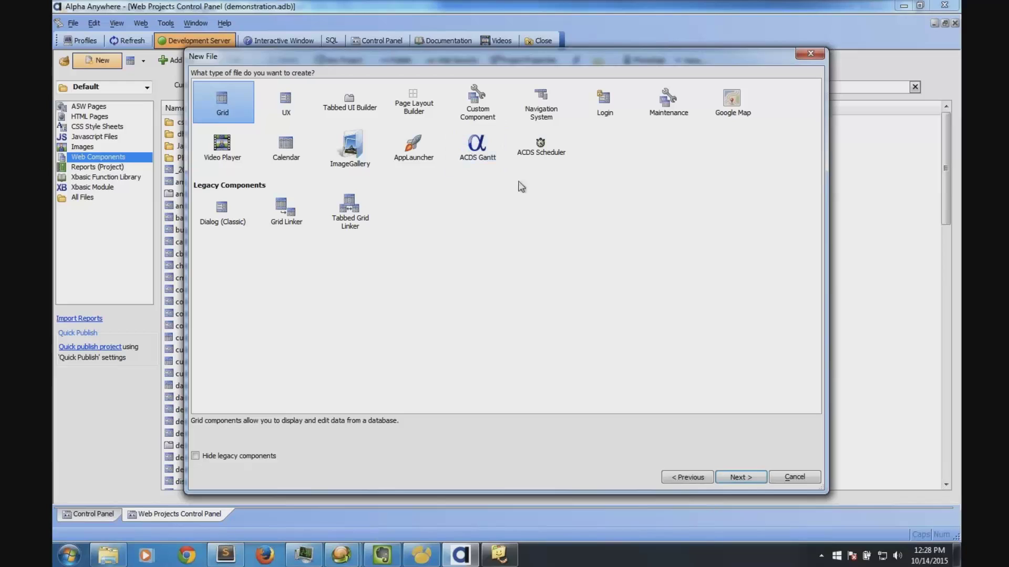
left_click(299, 114)
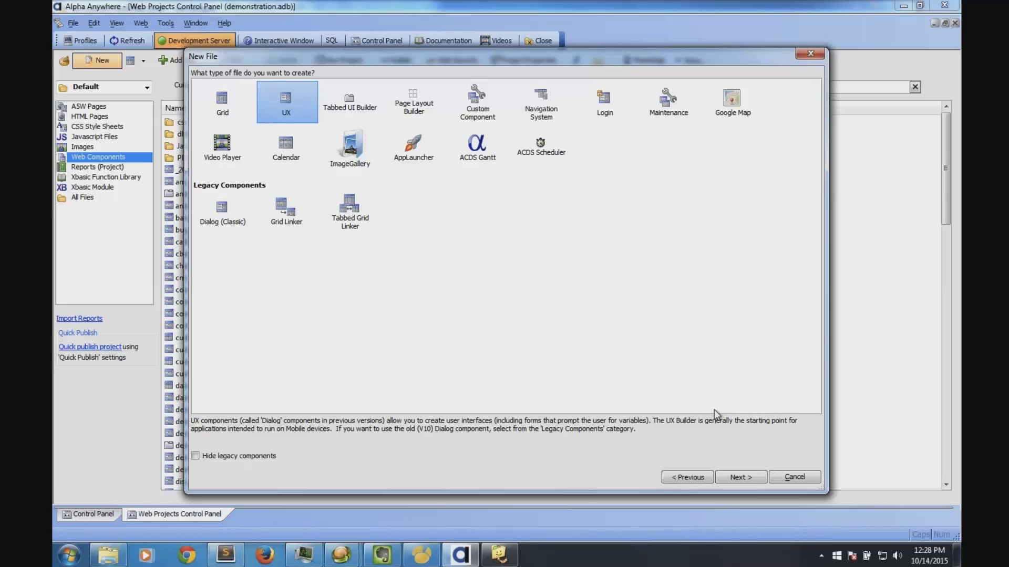
left_click(741, 477)
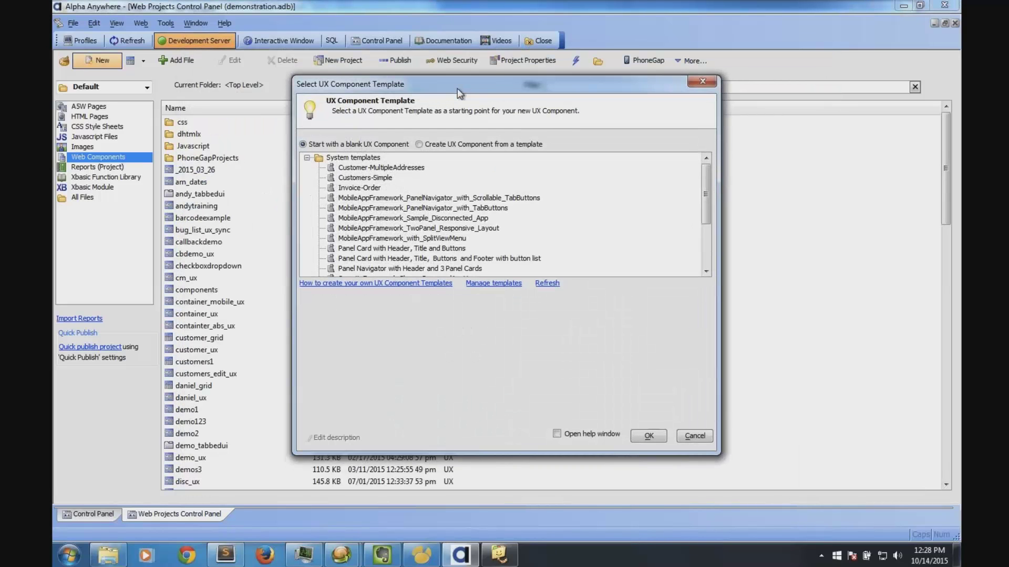
Step: Create the UX component from the system template MobileAppFramework_PanelNavigator_with_TabButtons
left_click_drag(457, 88, 458, 76)
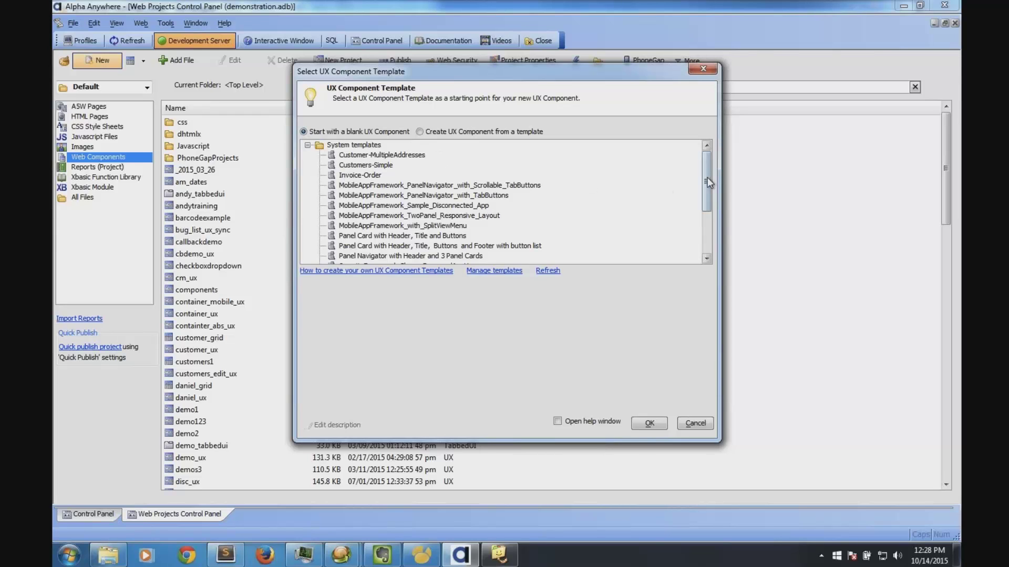
mouse_move(707, 182)
left_mouse_down()
mouse_move(708, 222)
mouse_move(708, 156)
mouse_move(706, 194)
mouse_move(705, 175)
left_mouse_up()
left_click(363, 195)
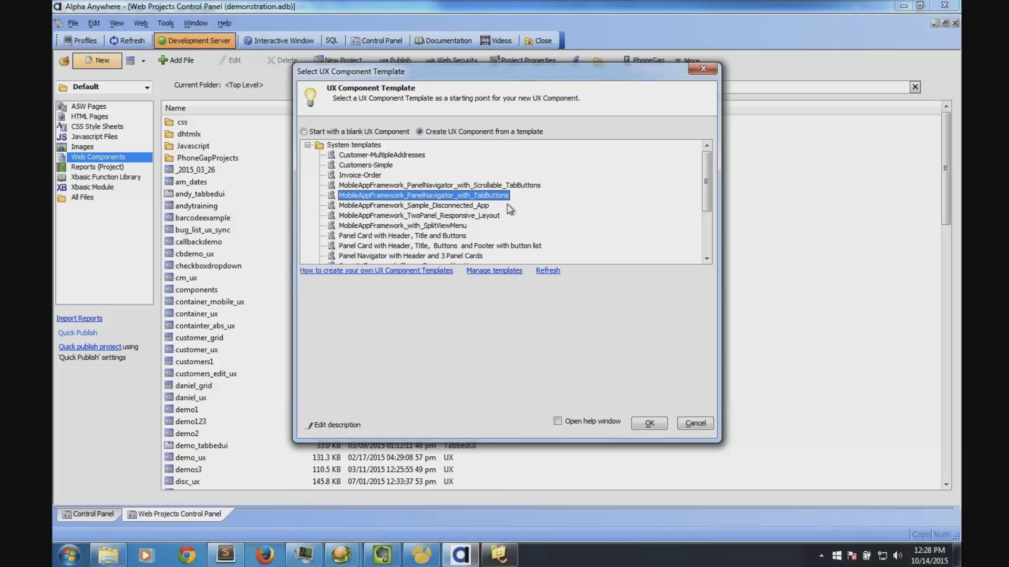
scroll(506, 204, "down", 1)
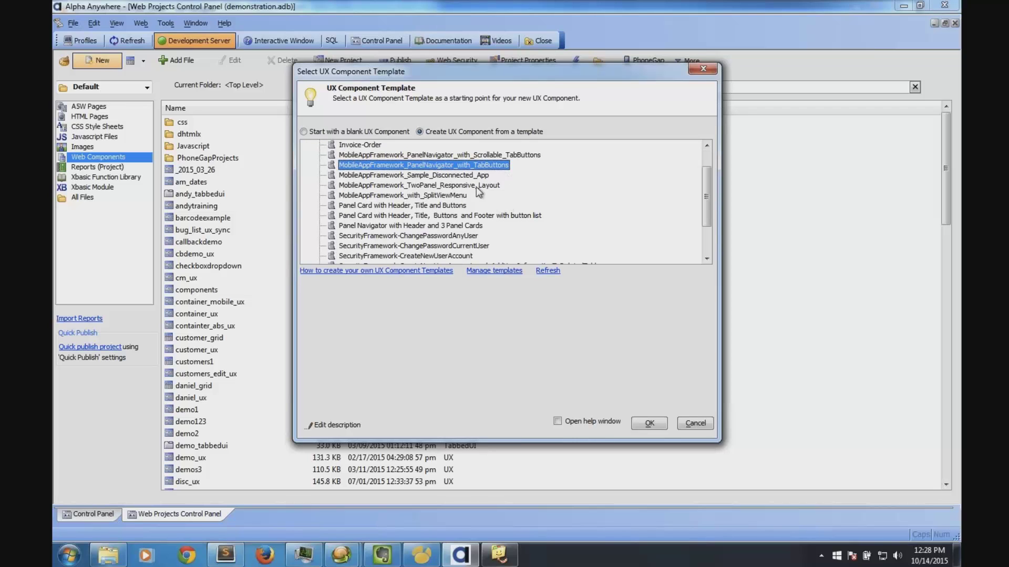
left_click(502, 175)
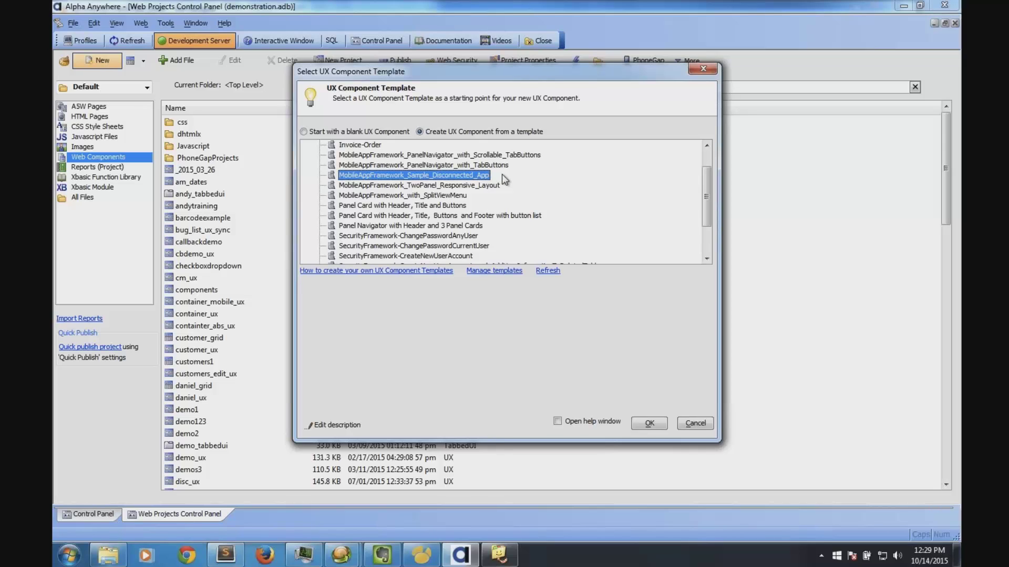
left_click(501, 165)
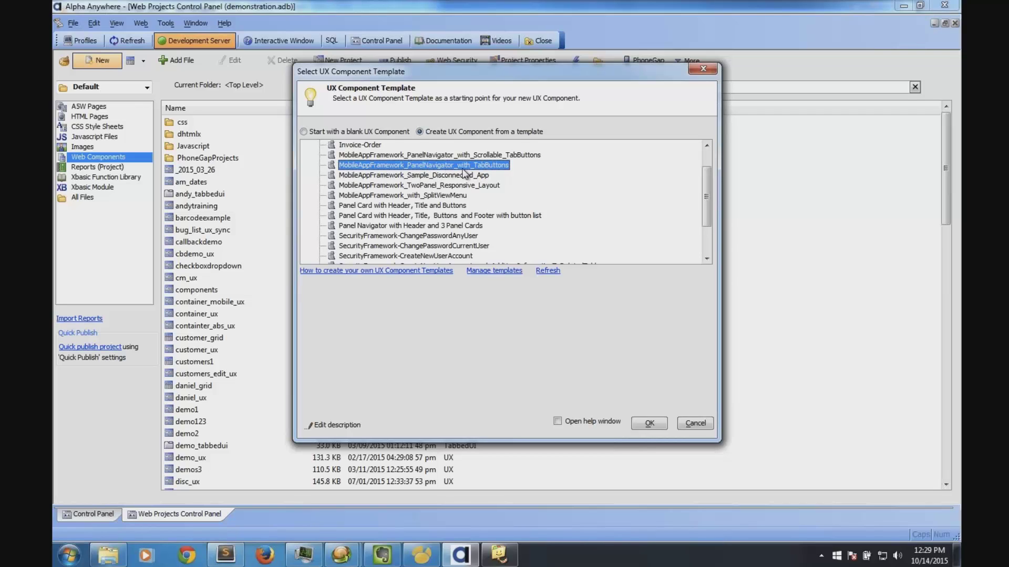
left_click(649, 424)
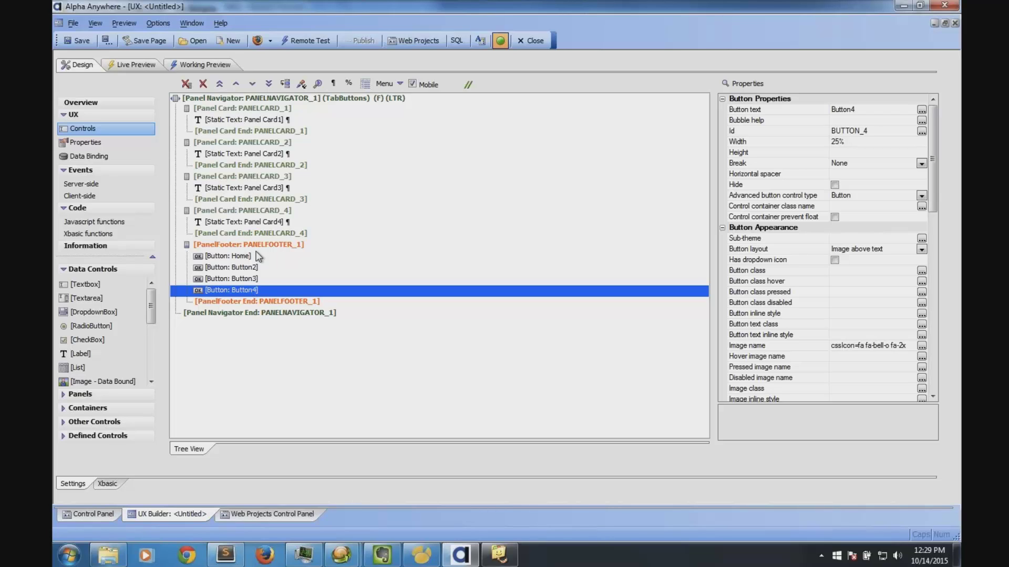
Step: Save the UX component as existingdbmobile_ux in the Default project
left_click(77, 44)
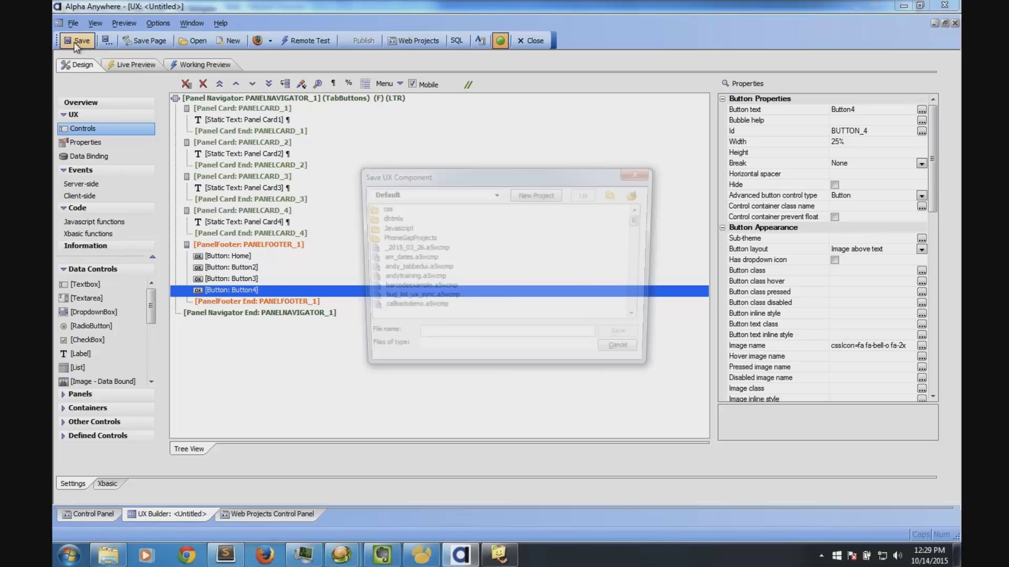
type("existingdb_")
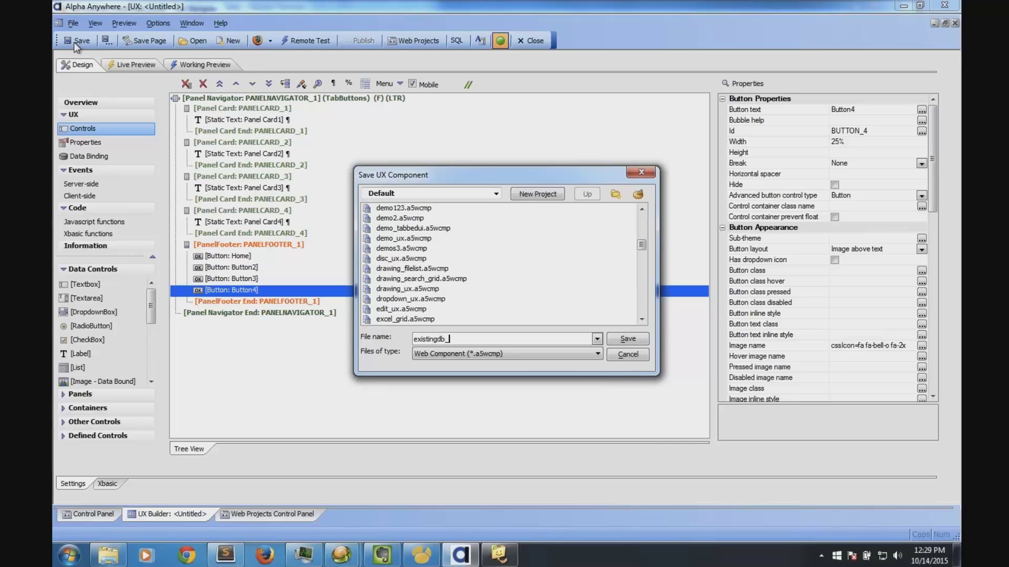
key("BackSpace")
type("mobile_ux")
left_click(631, 339)
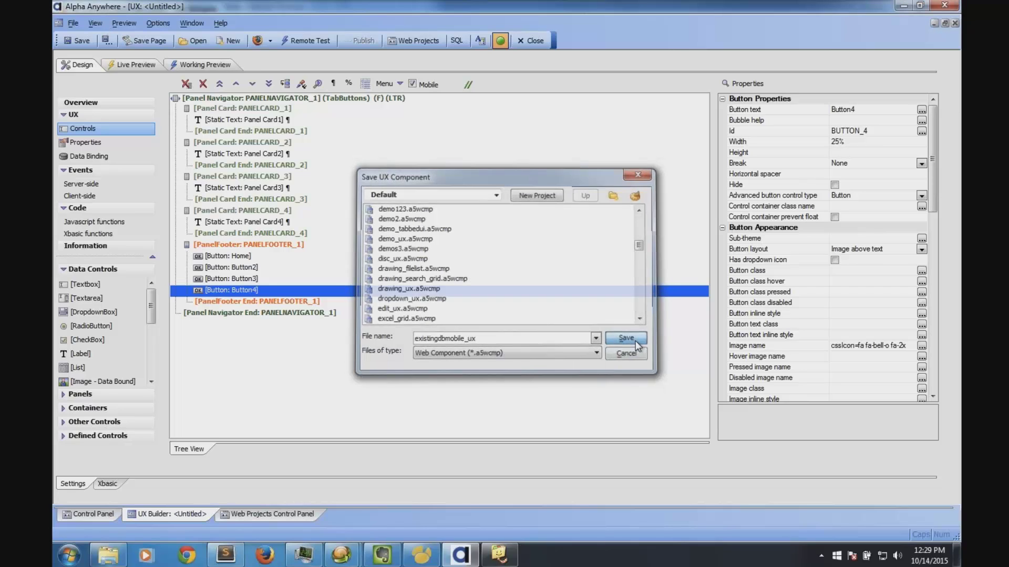
Step: Preview the component live, try switching between the panel cards with the footer buttons, and return to the design
left_click(136, 64)
left_click(364, 111)
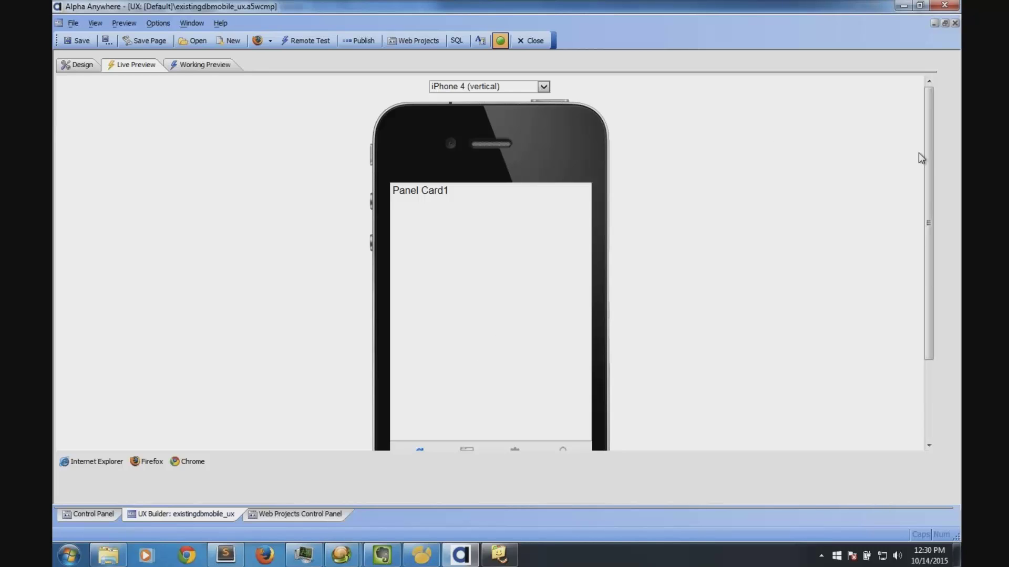
left_click_drag(928, 157, 928, 188)
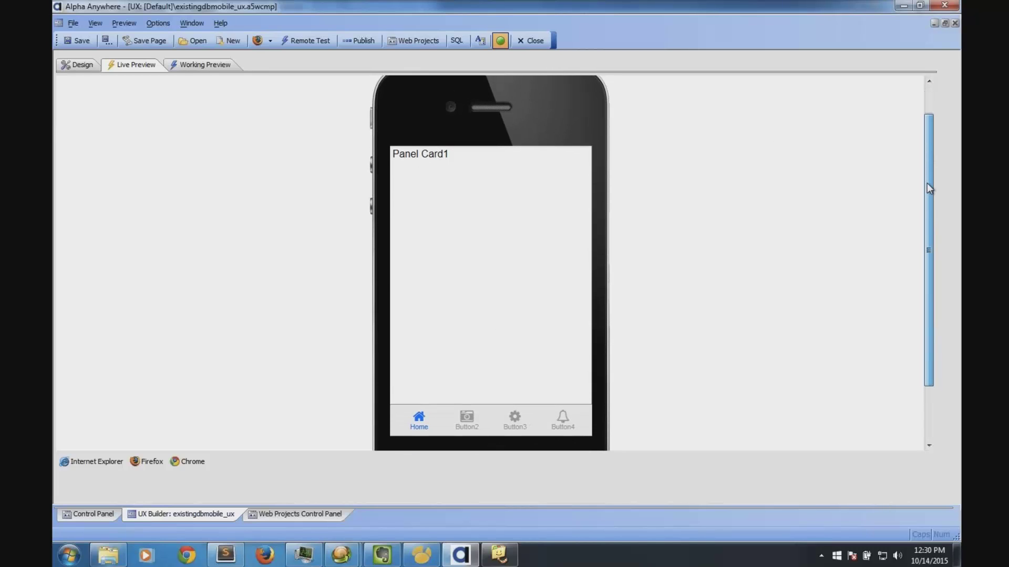
left_click(467, 417)
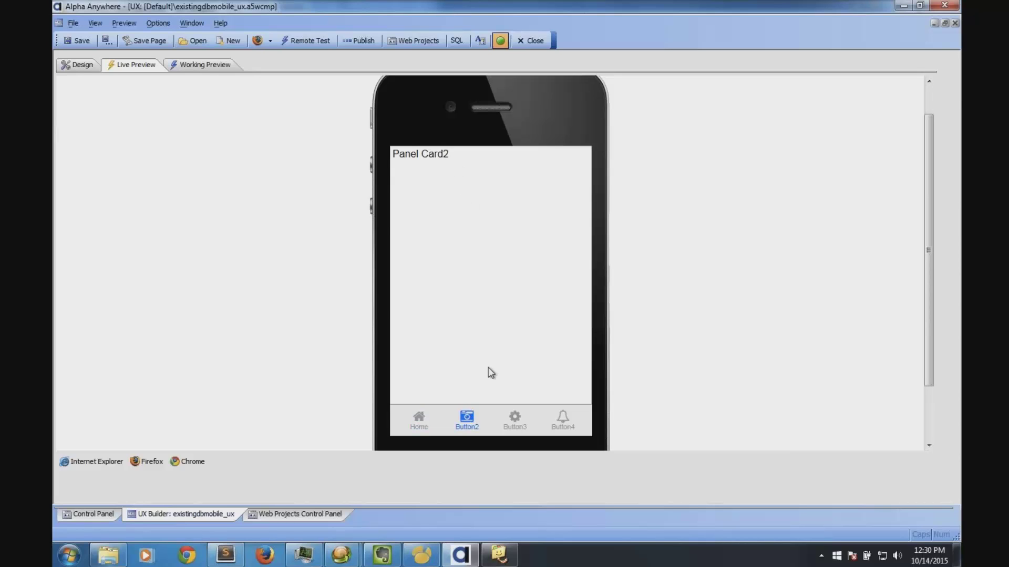
left_click(518, 419)
left_click(570, 417)
left_click(521, 421)
left_click(467, 419)
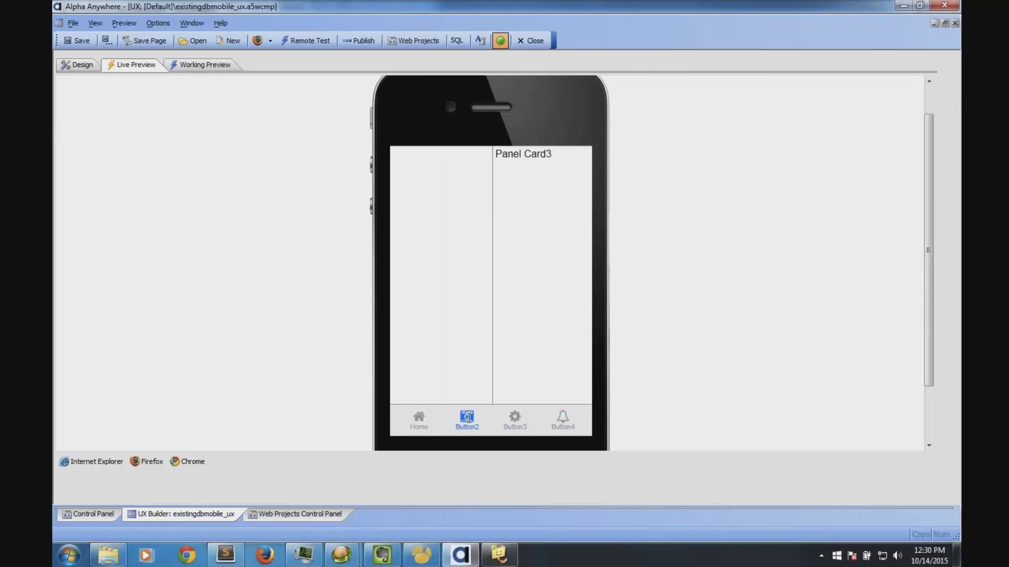
left_click(502, 416)
left_click(561, 419)
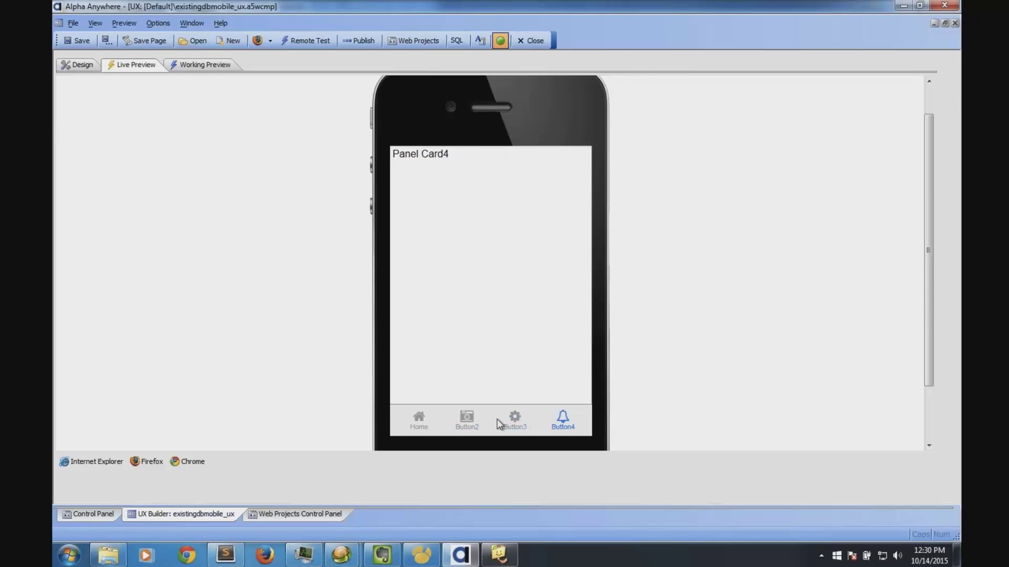
left_click(425, 421)
left_click(465, 418)
left_click(508, 418)
left_click(450, 416)
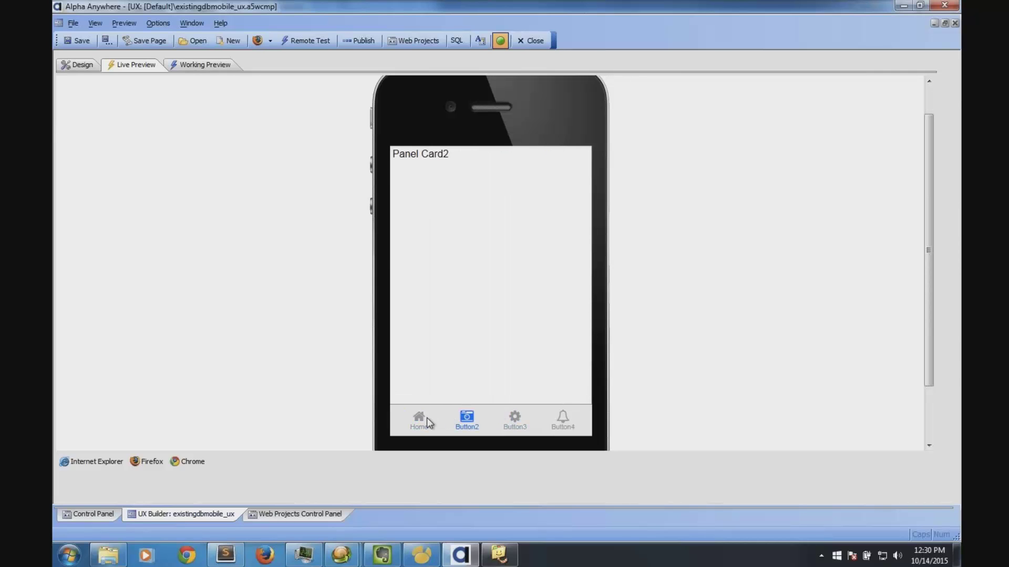
left_click(426, 418)
left_click(469, 417)
left_click(426, 420)
left_click(77, 64)
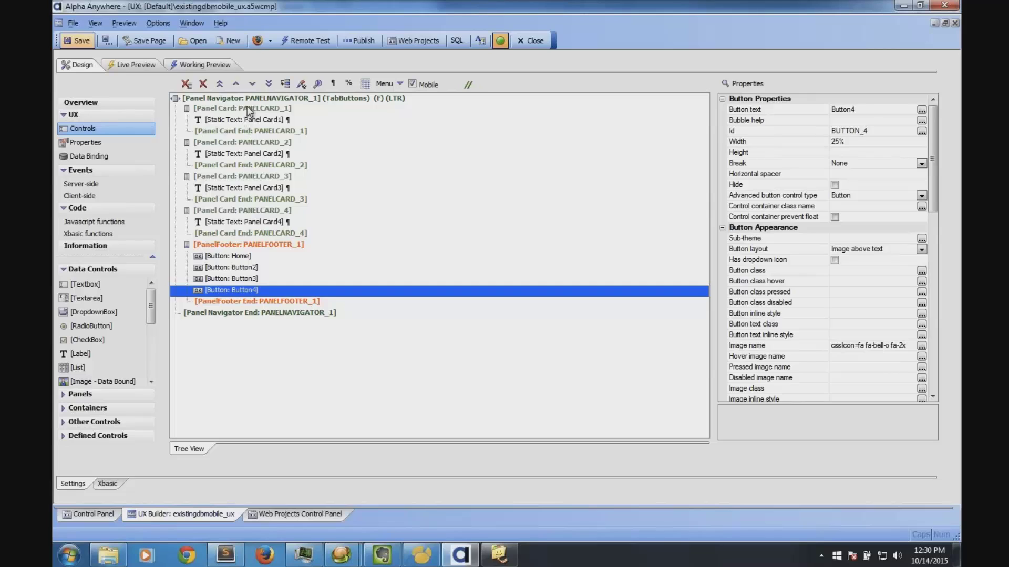
Step: Delete the static text placeholder from the first panel card
left_click(244, 122)
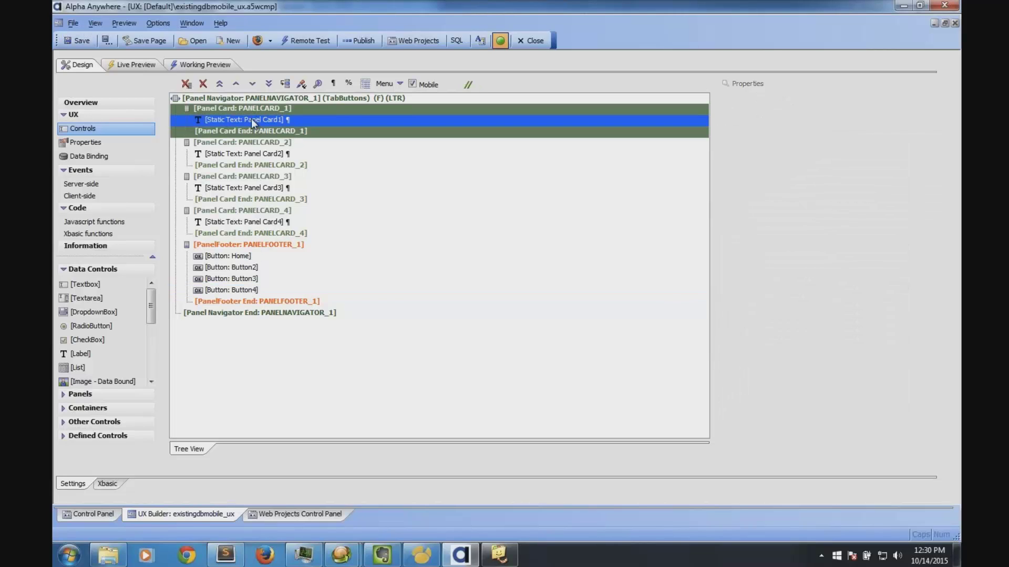
left_click(203, 85)
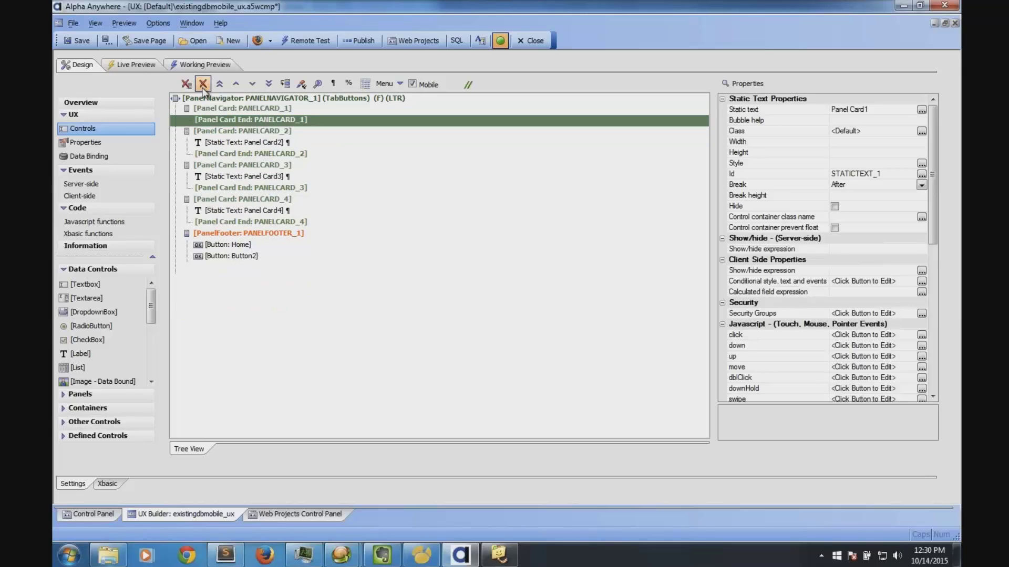
Step: Add a list control named listcustomers to the first panel card
left_click(247, 108)
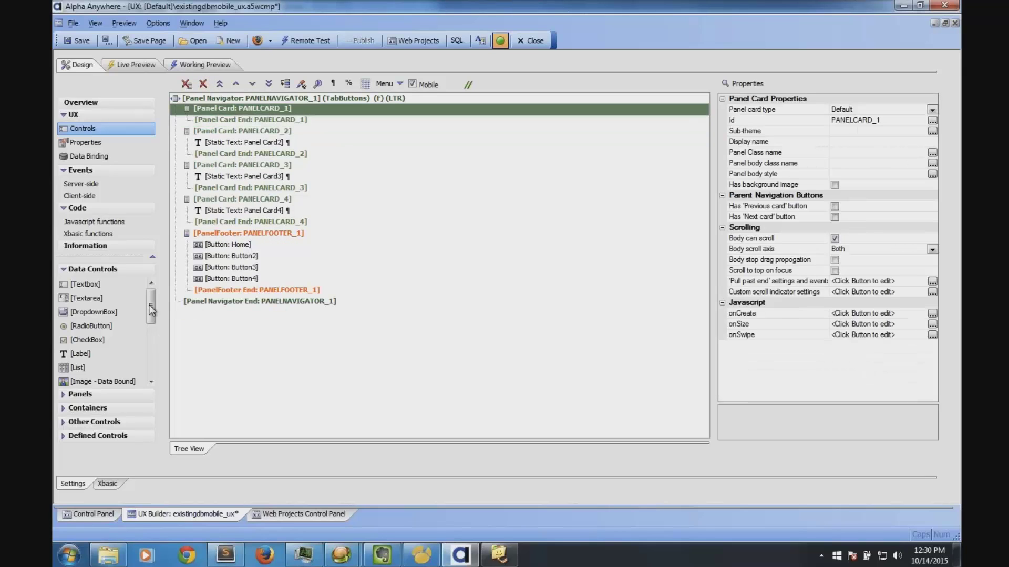
left_click_drag(152, 309, 152, 330)
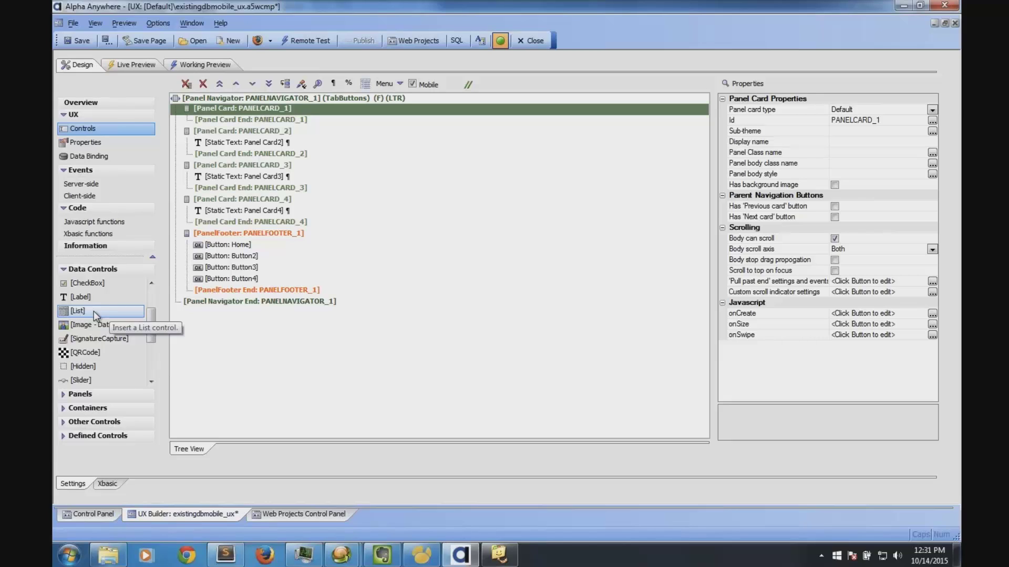
left_click(94, 311)
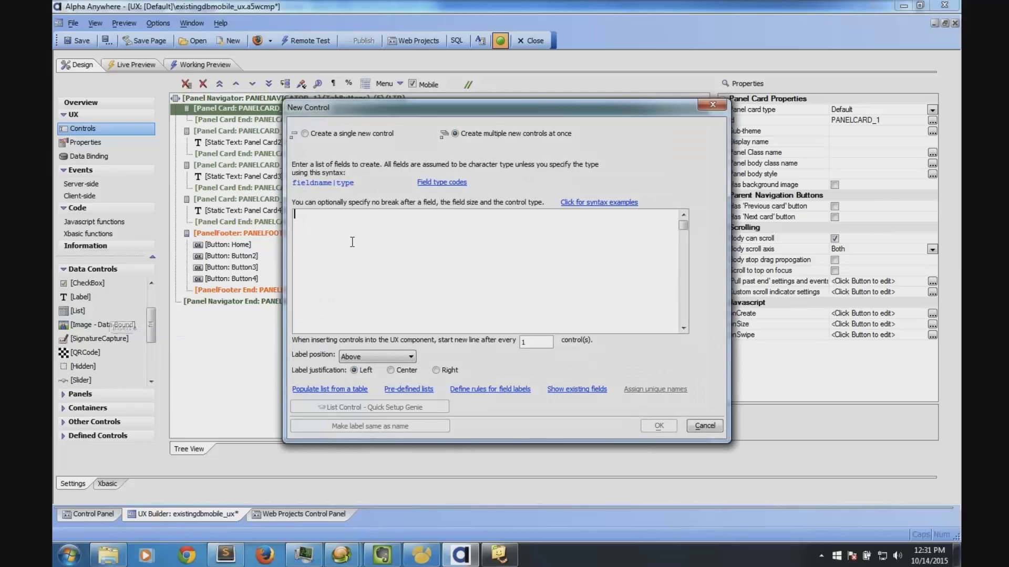
left_click(362, 136)
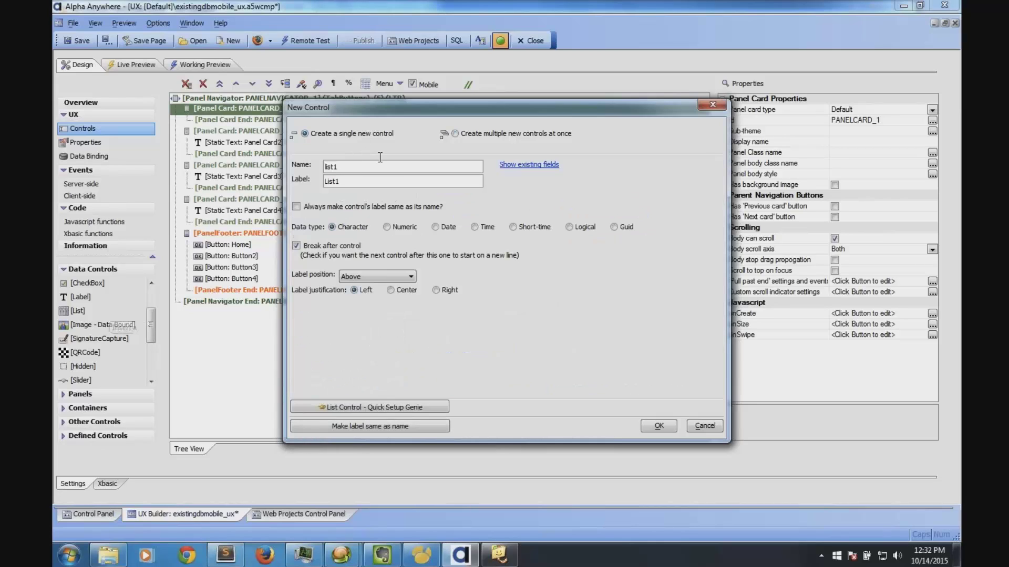
left_click(453, 134)
left_click(340, 252)
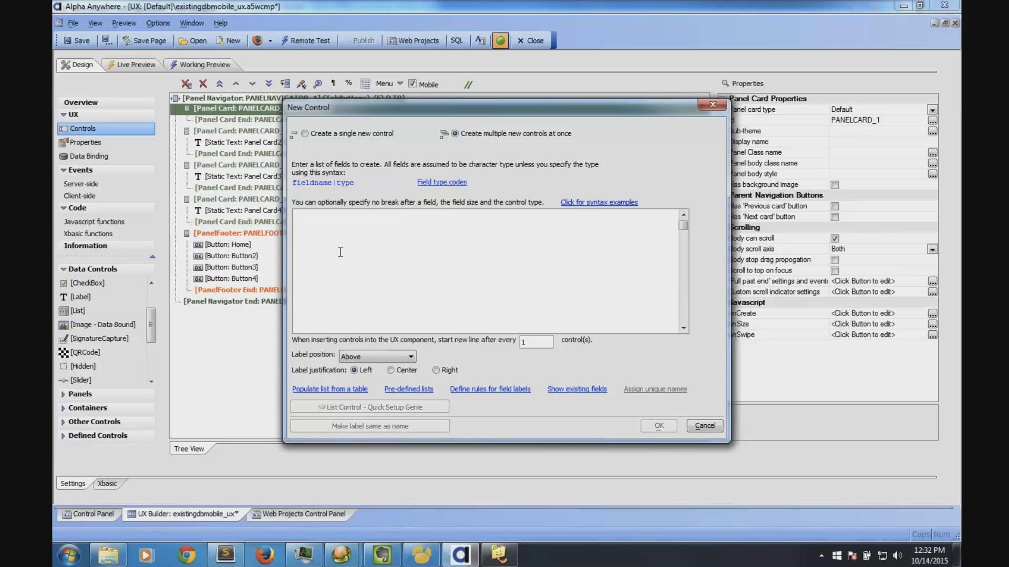
type("listcustomers")
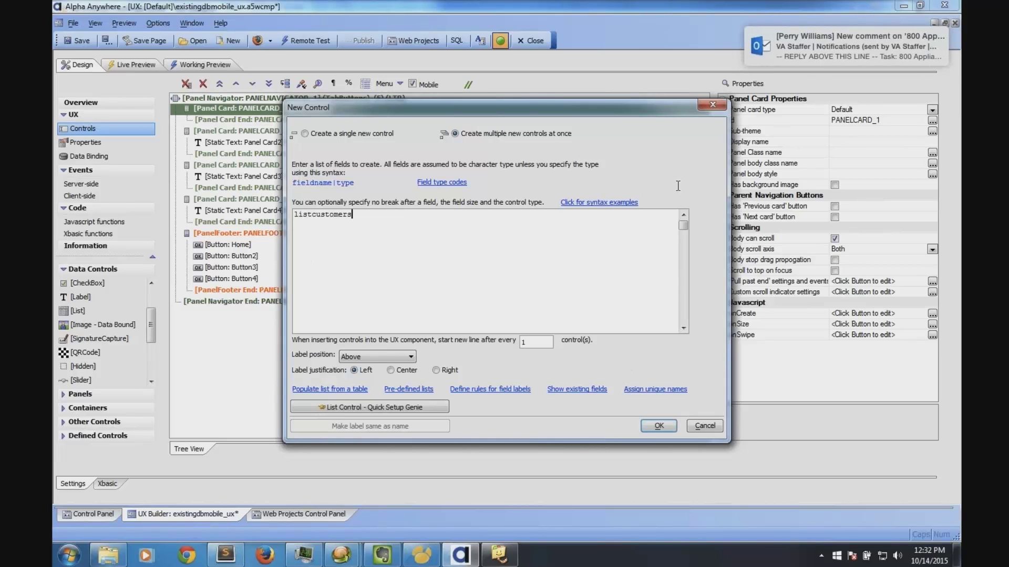
left_click(658, 426)
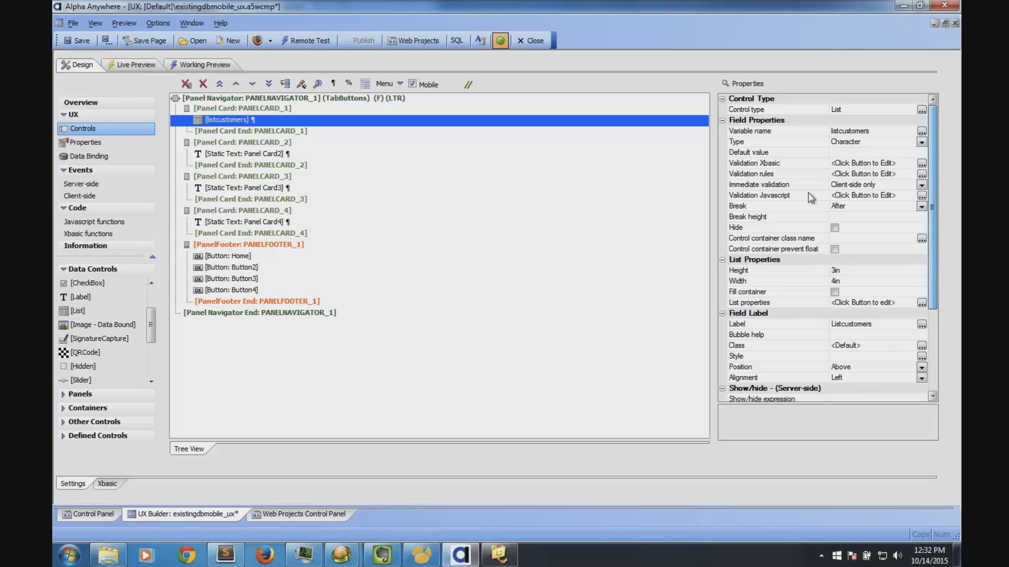
Step: Try the SQL data source type in the listcustomers definition, and remove that list from the first panel card
double_click(225, 120)
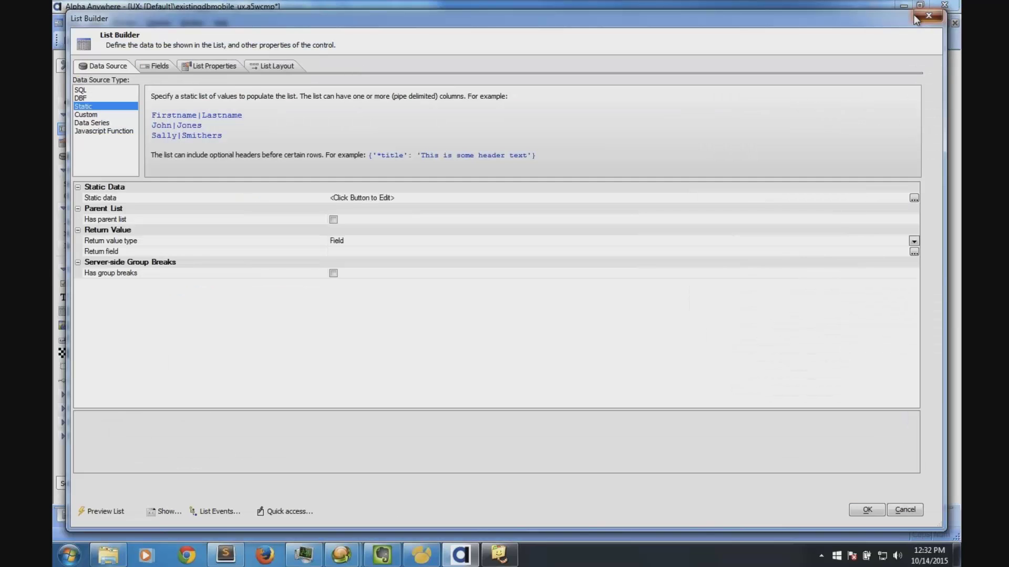
left_click(916, 18)
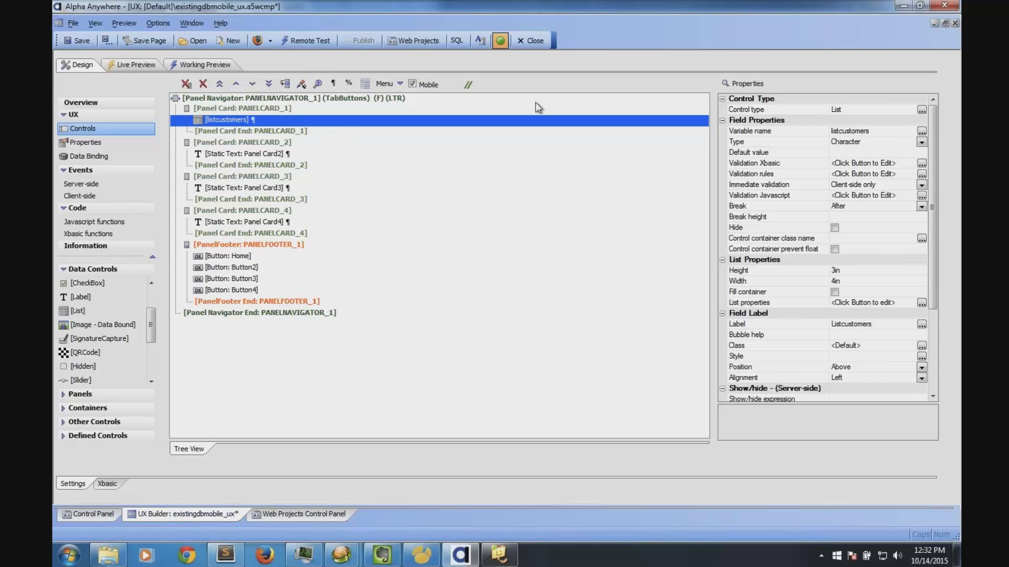
double_click(535, 119)
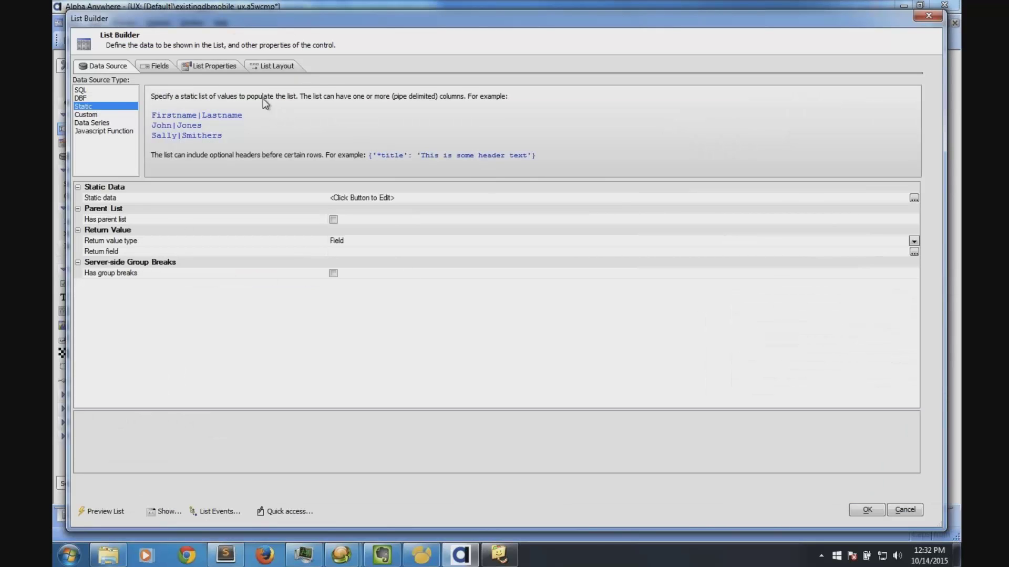
left_click(163, 65)
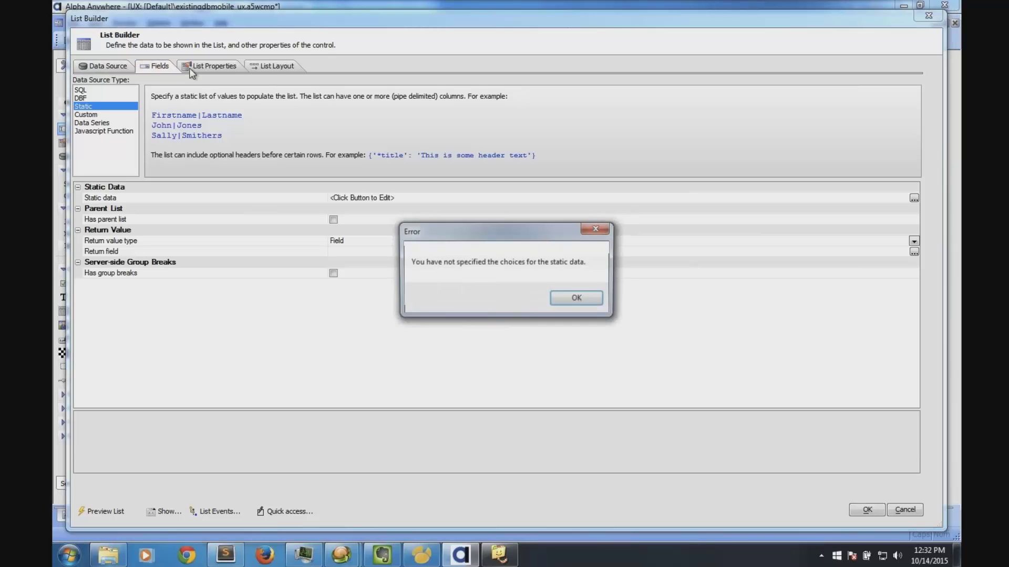
left_click(573, 299)
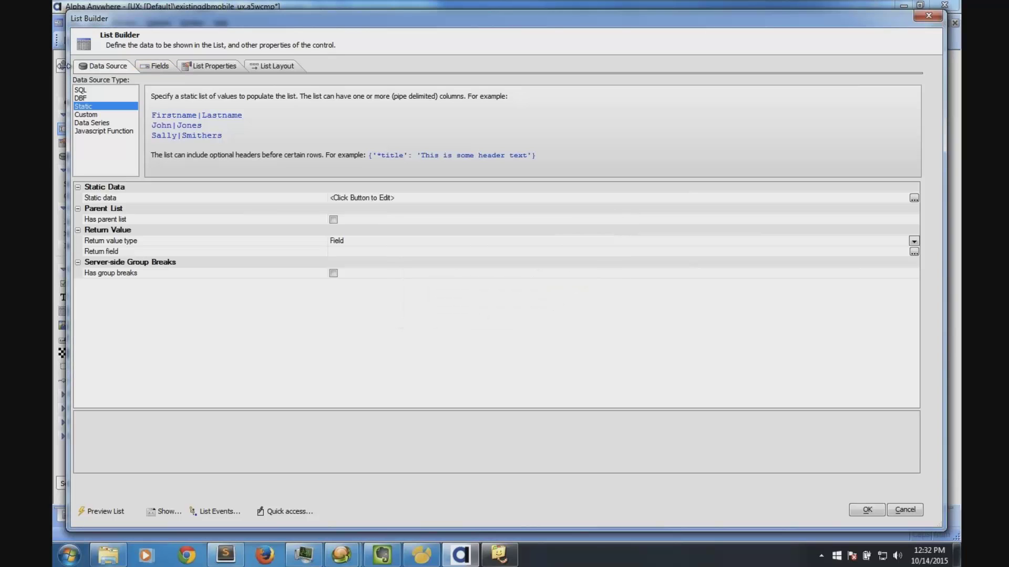
left_click(84, 90)
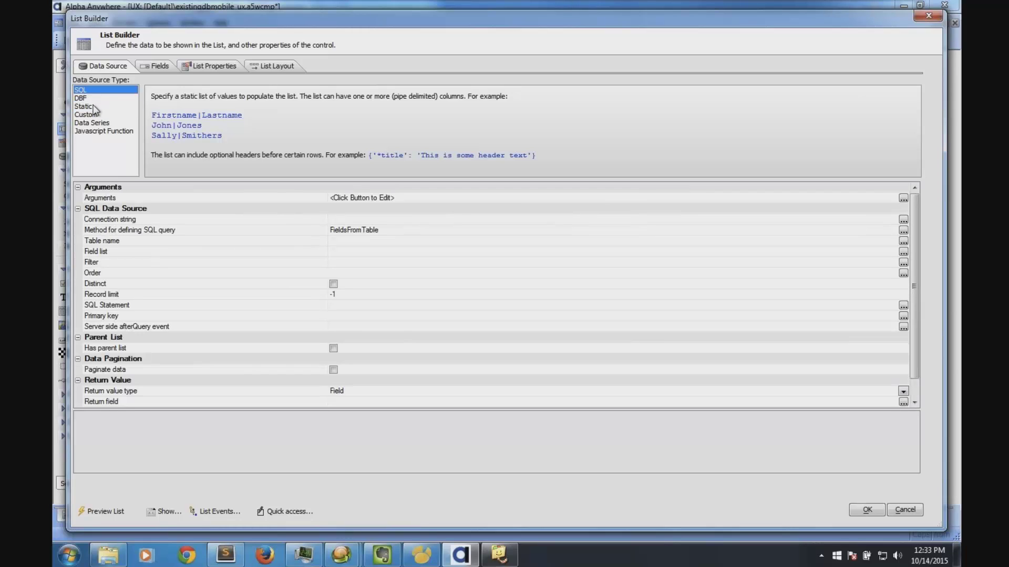
left_click(92, 107)
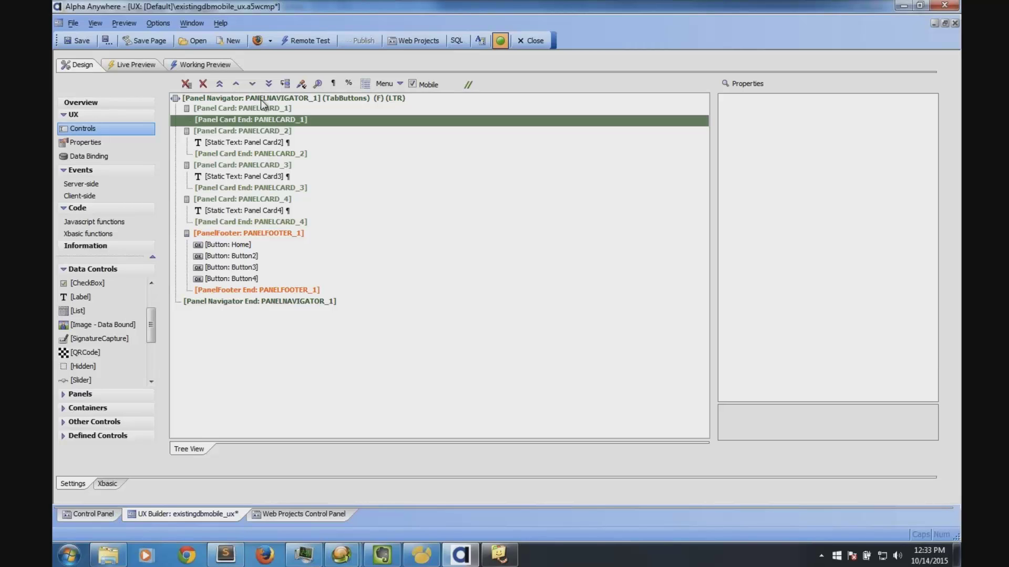
Step: Add a list control named listcustomer to the first panel card and start its Quick Setup Genie
left_click(213, 108)
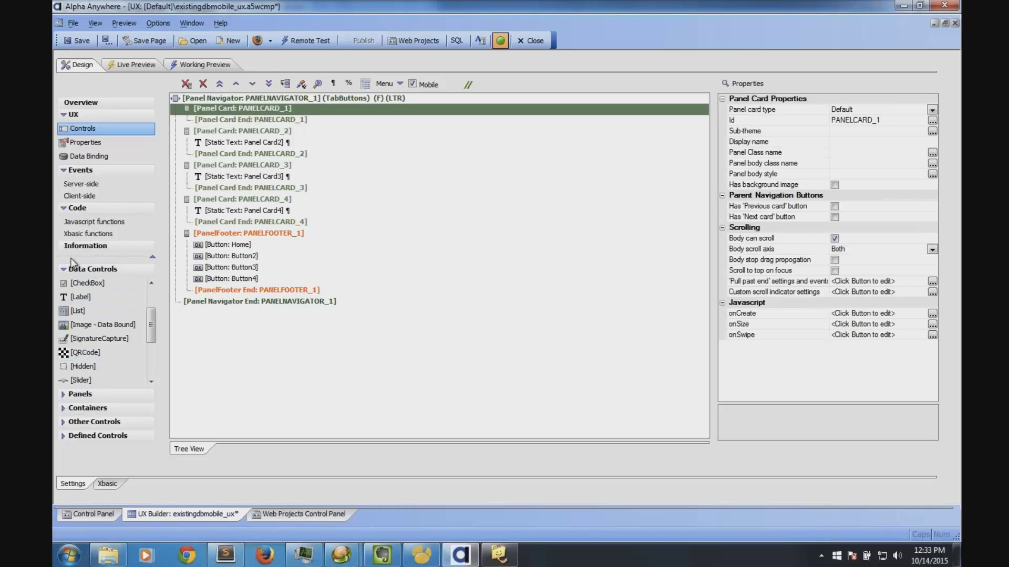
left_click(94, 312)
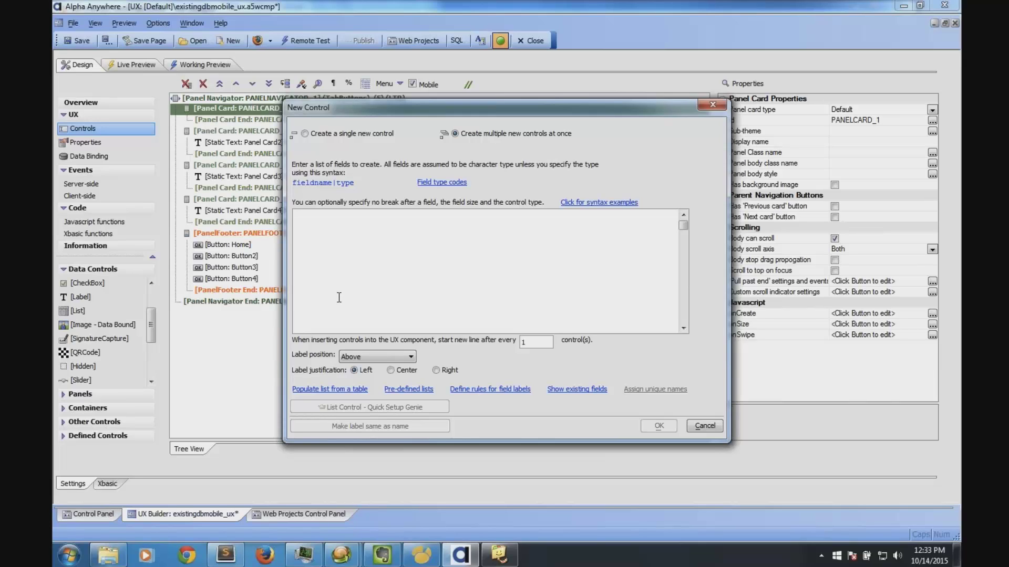
left_click(338, 301)
type("listcustomer")
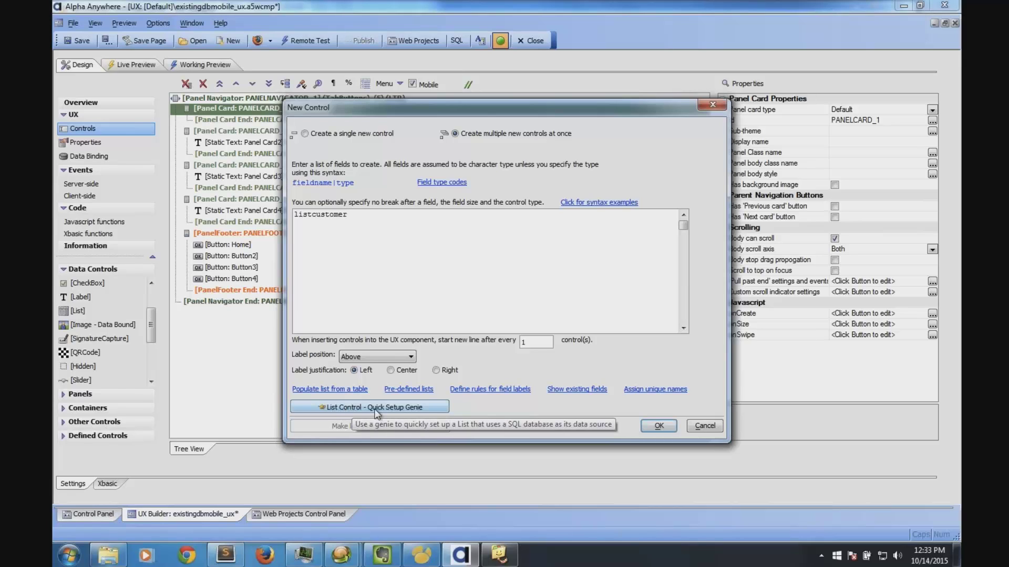
left_click(430, 407)
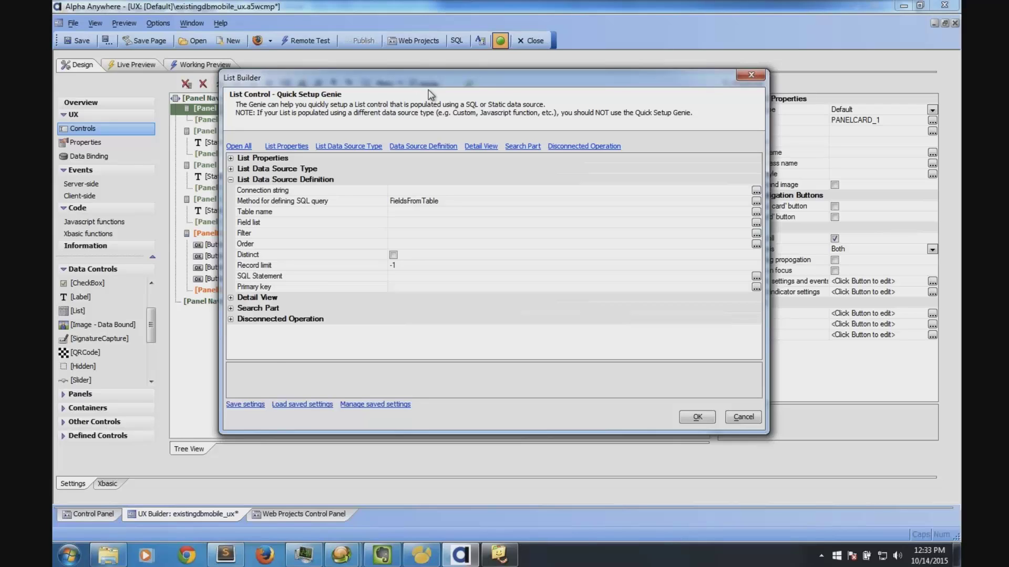
Step: Set the list's connection string to the named connection conn
left_click(338, 193)
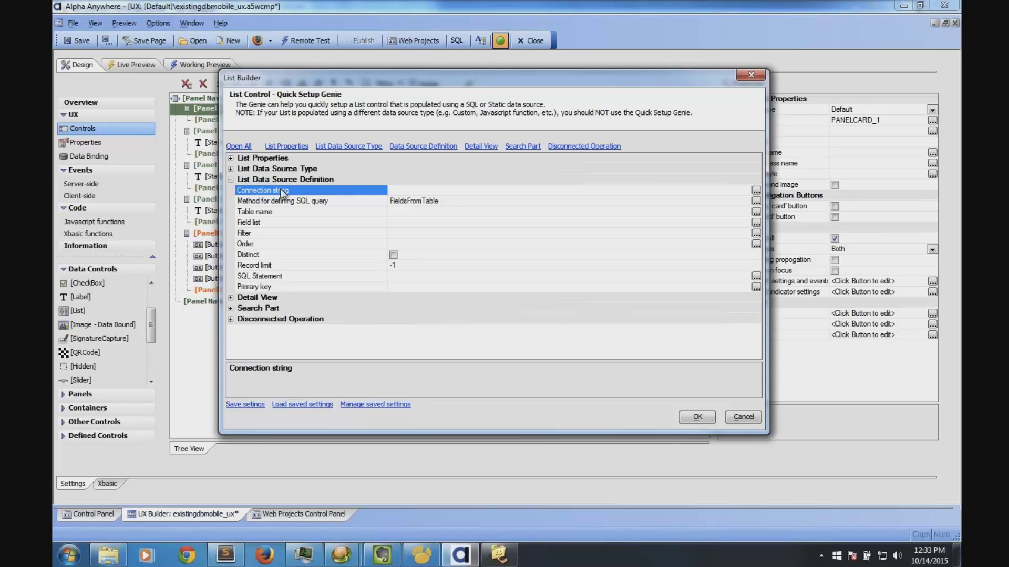
left_click(756, 190)
left_click(557, 140)
left_click(238, 62)
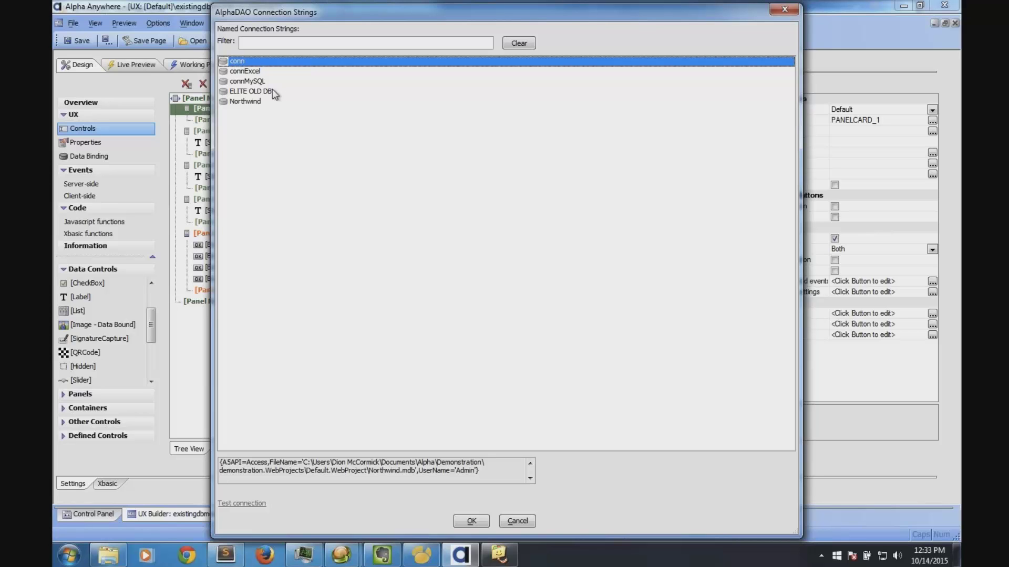
left_click(519, 520)
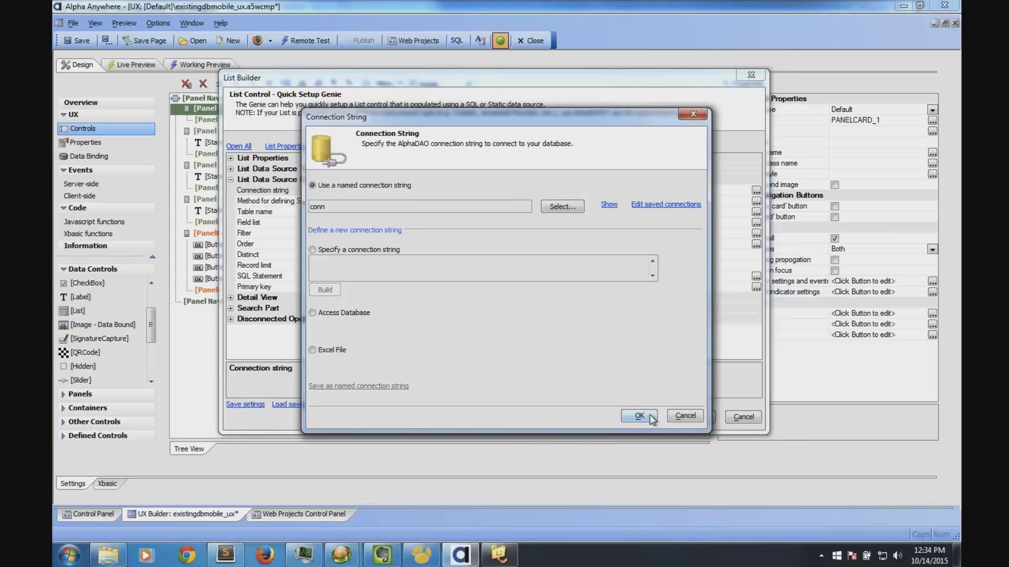
left_click(639, 415)
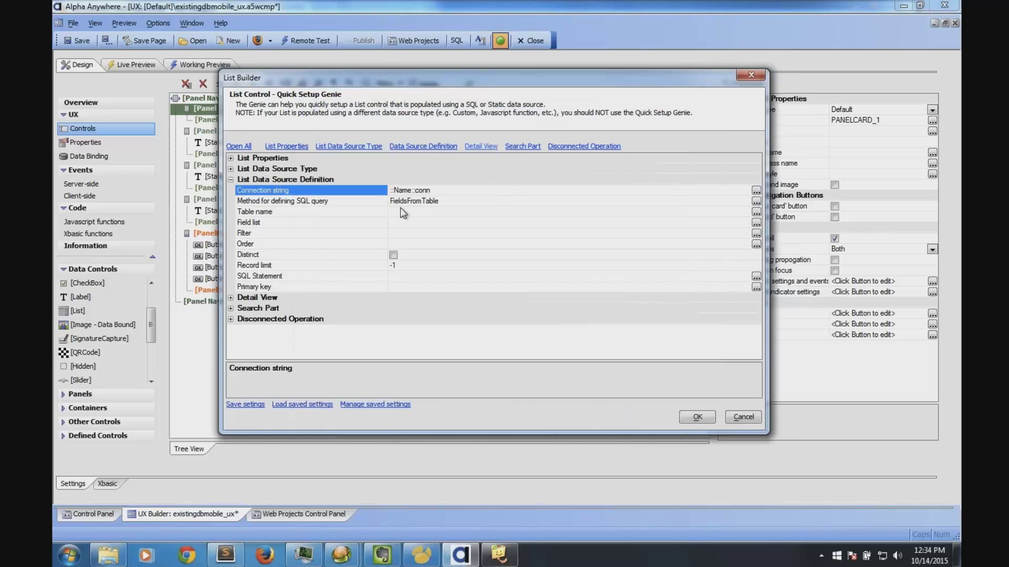
Step: Set the list's table name to Customers, with views excluded from the available tables
left_click(351, 201)
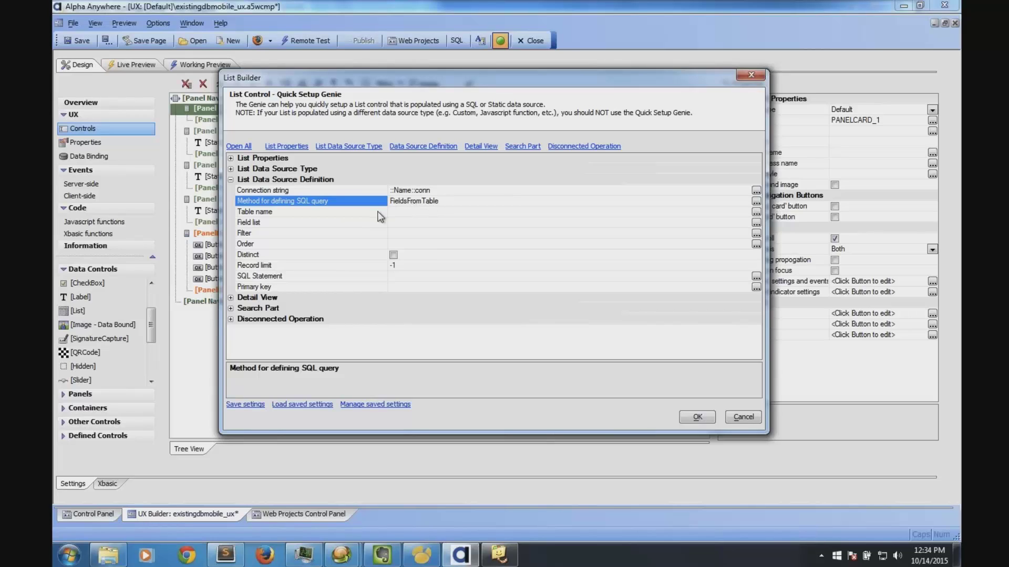
left_click(348, 212)
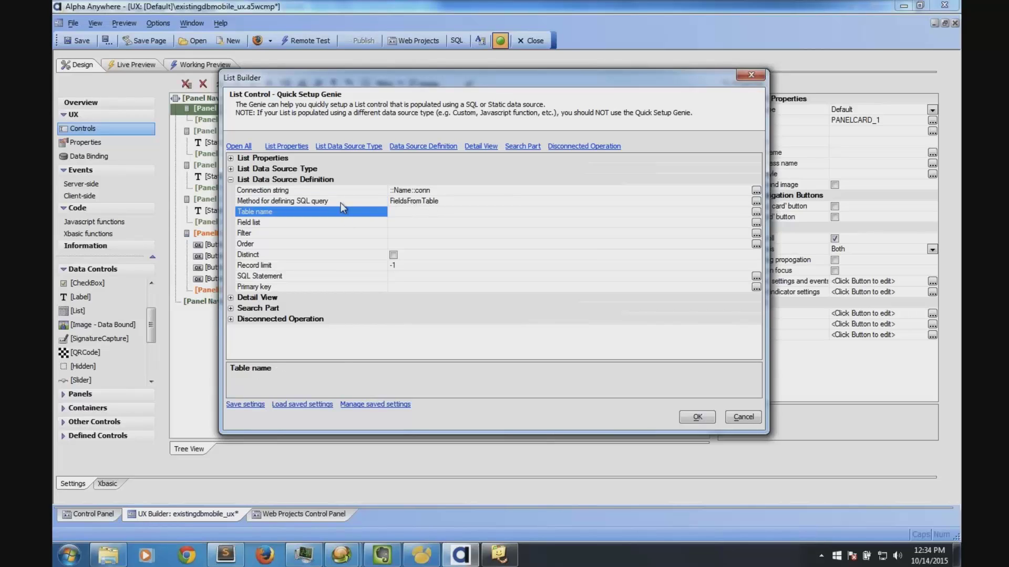
left_click(755, 212)
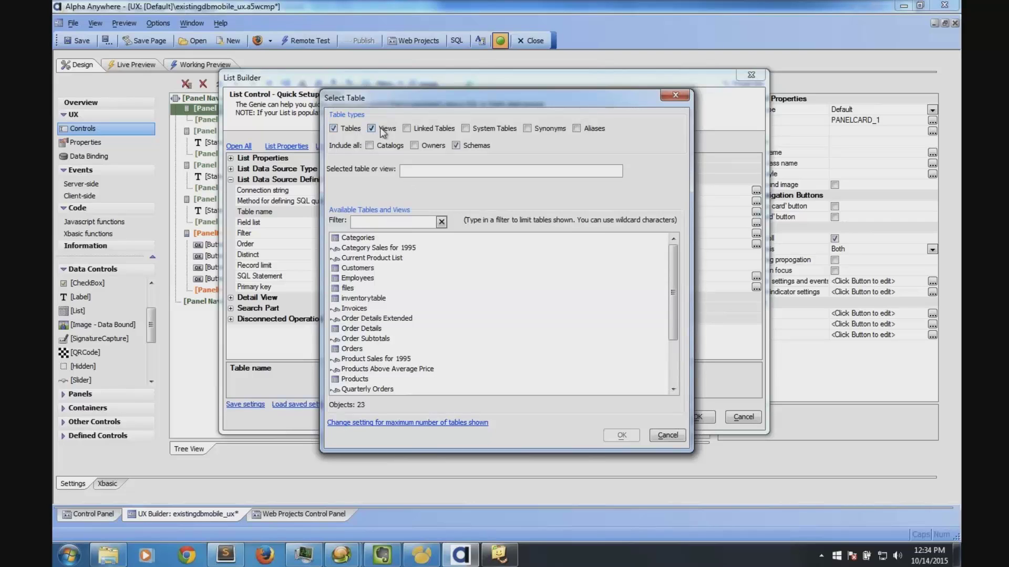
left_click(380, 127)
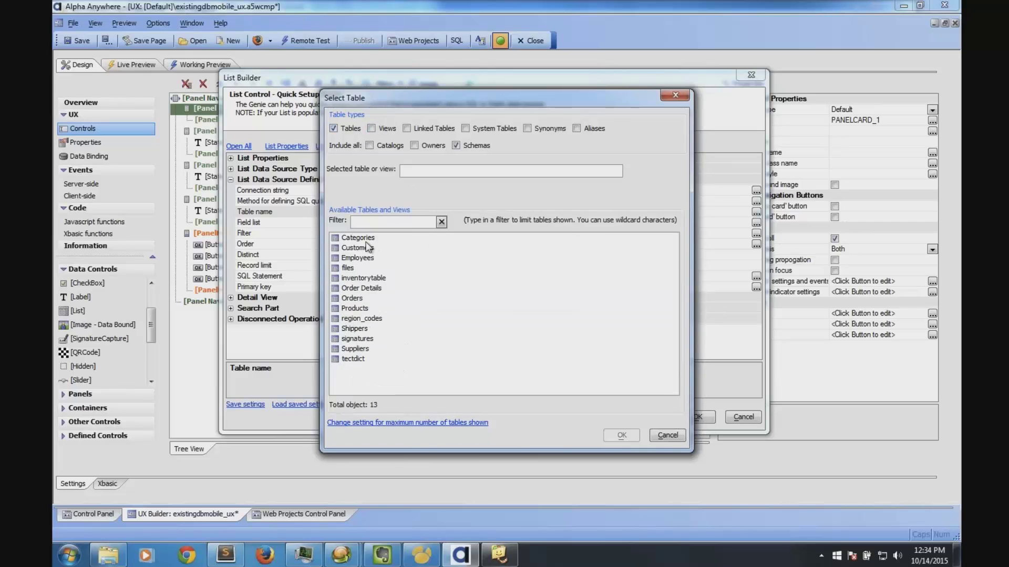
left_click(368, 248)
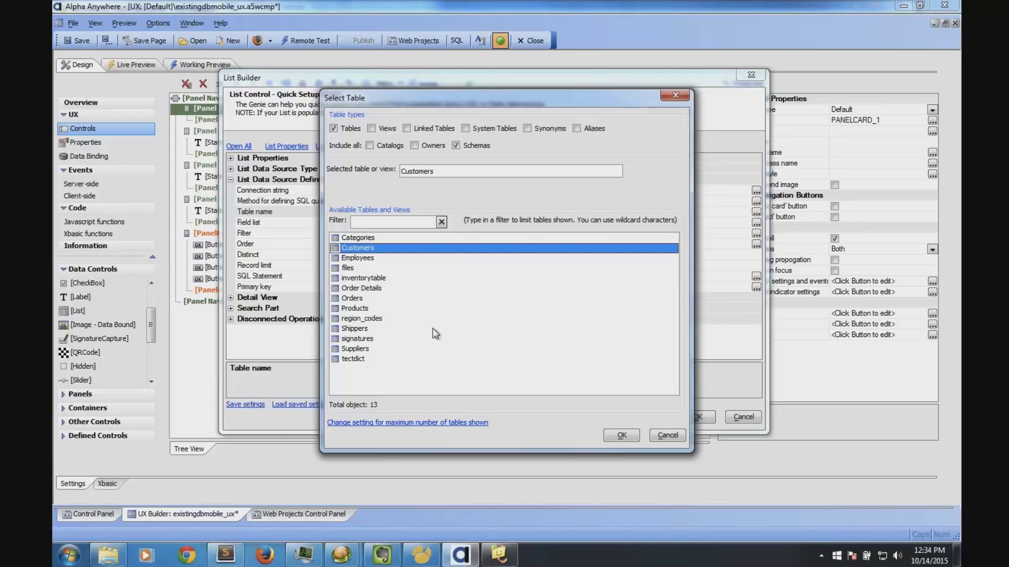
left_click(626, 436)
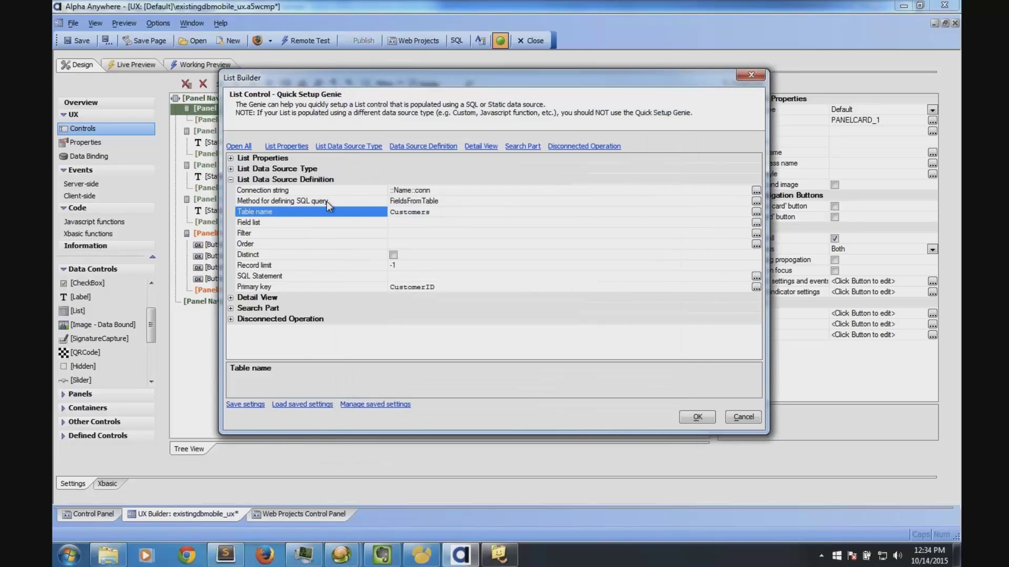
key("Up")
key("Up")
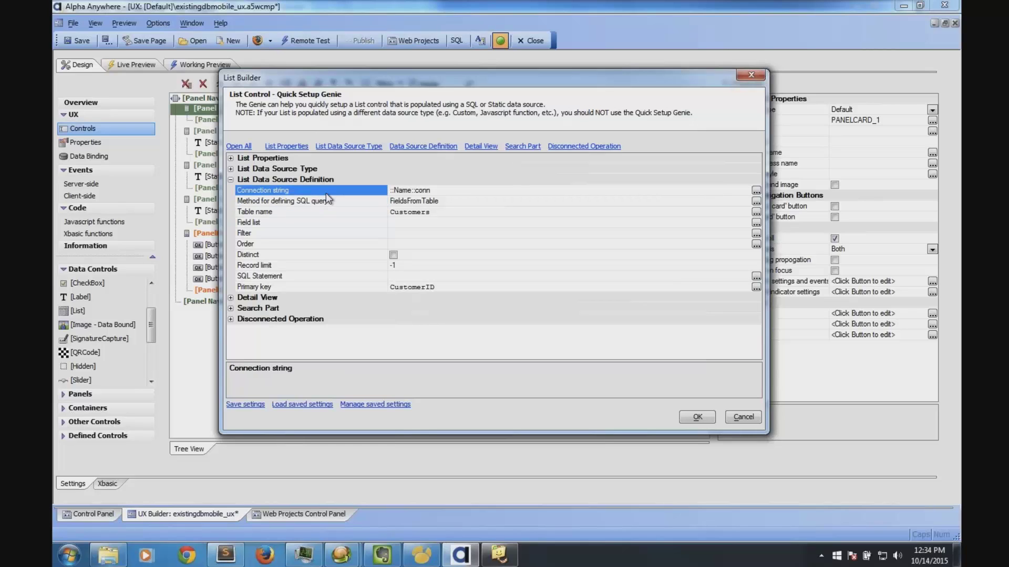
Step: Set the list's field list to all Customers fields from CustomerID through Fax, leaving out Image and ImageThumbnail
left_click(329, 210)
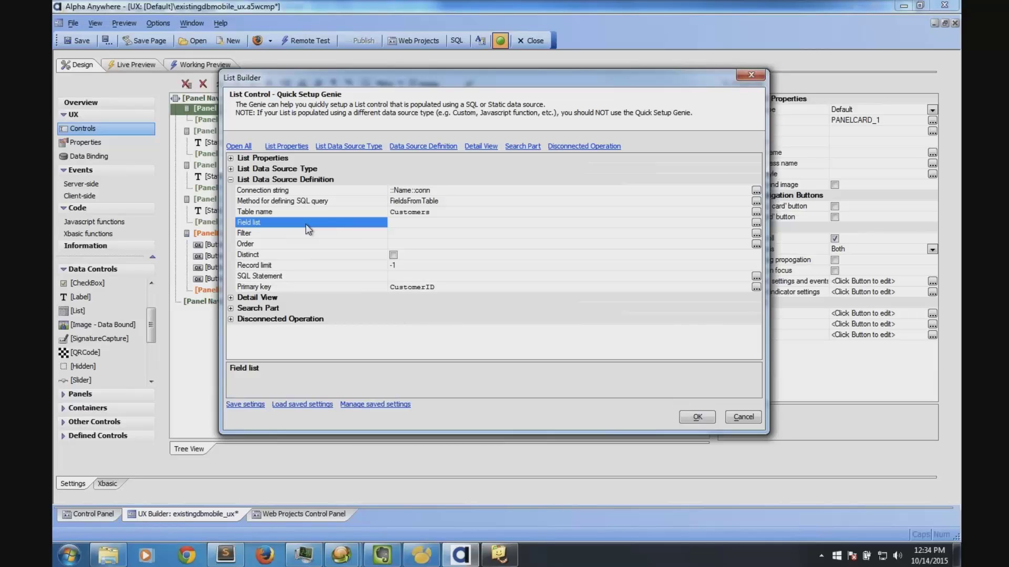
left_click(756, 222)
left_click(352, 212)
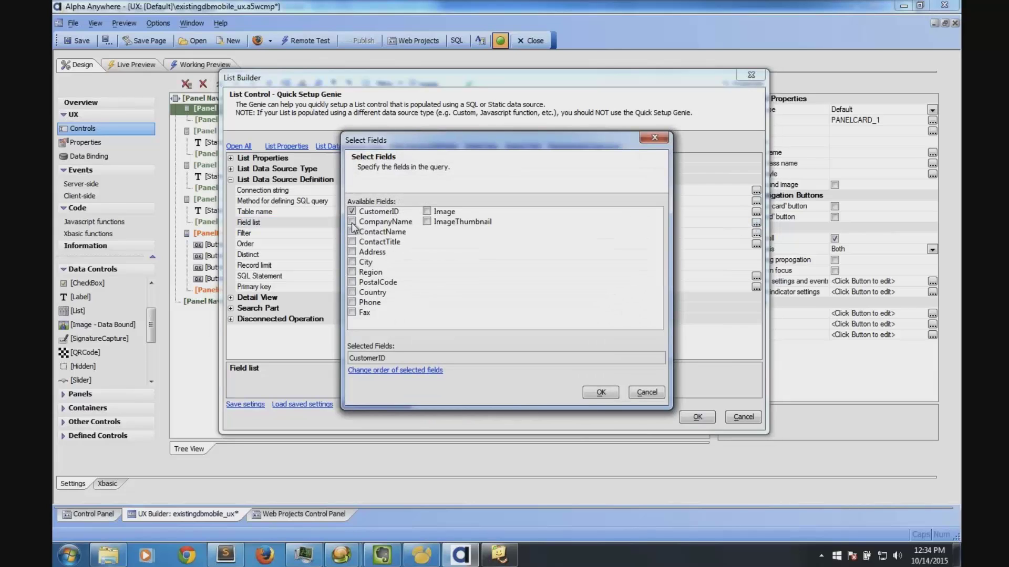
left_click(352, 221)
left_click(351, 231)
left_click(352, 241)
left_click(352, 252)
left_click(351, 262)
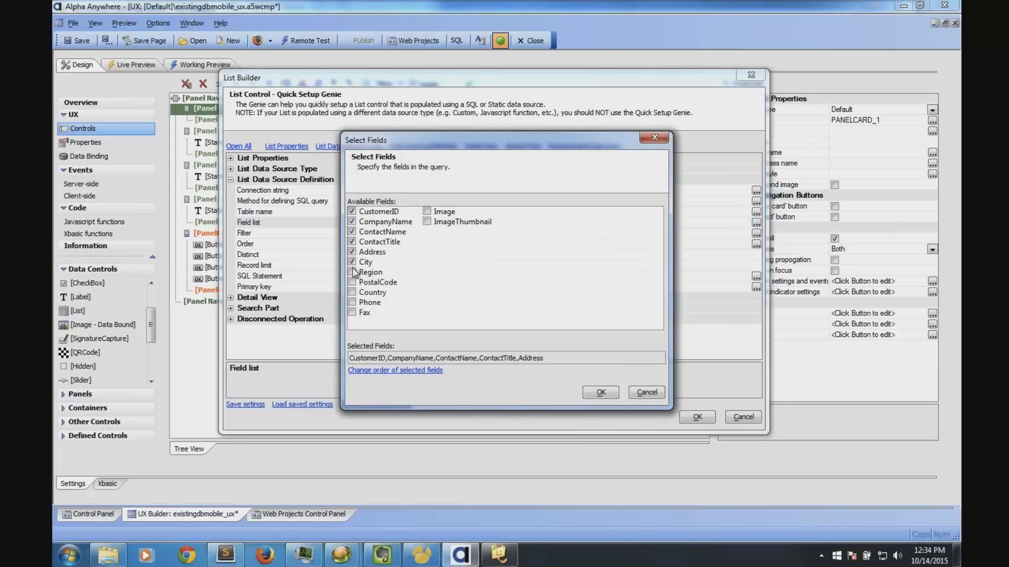
left_click(352, 271)
left_click(351, 282)
left_click(351, 292)
left_click(352, 302)
left_click(351, 312)
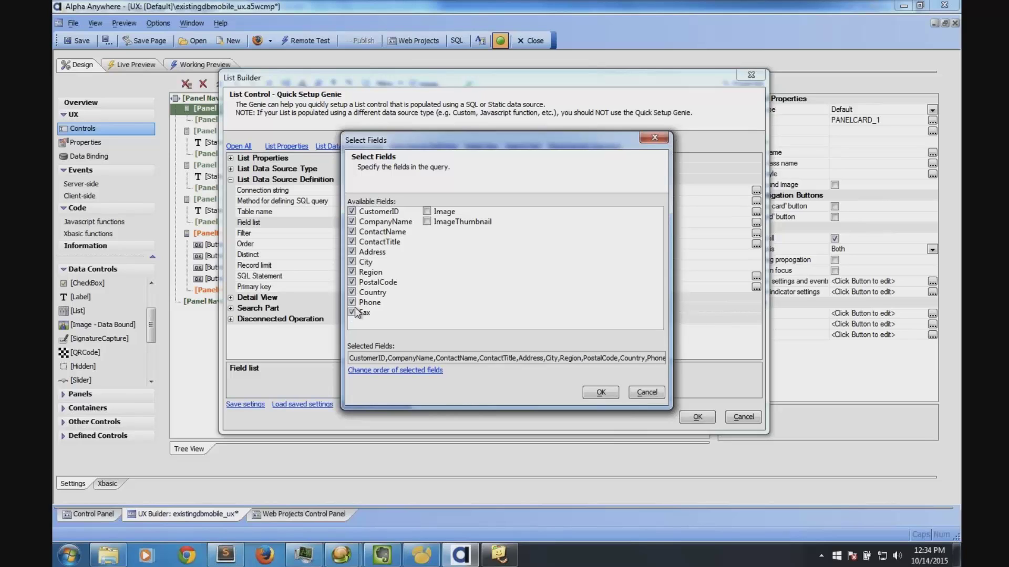
left_click(600, 392)
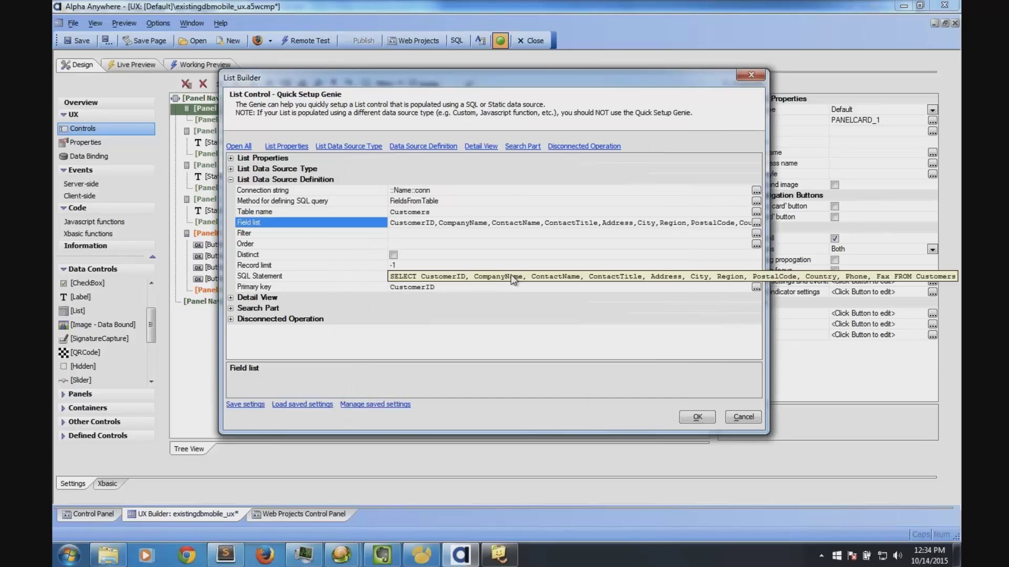
left_click(339, 232)
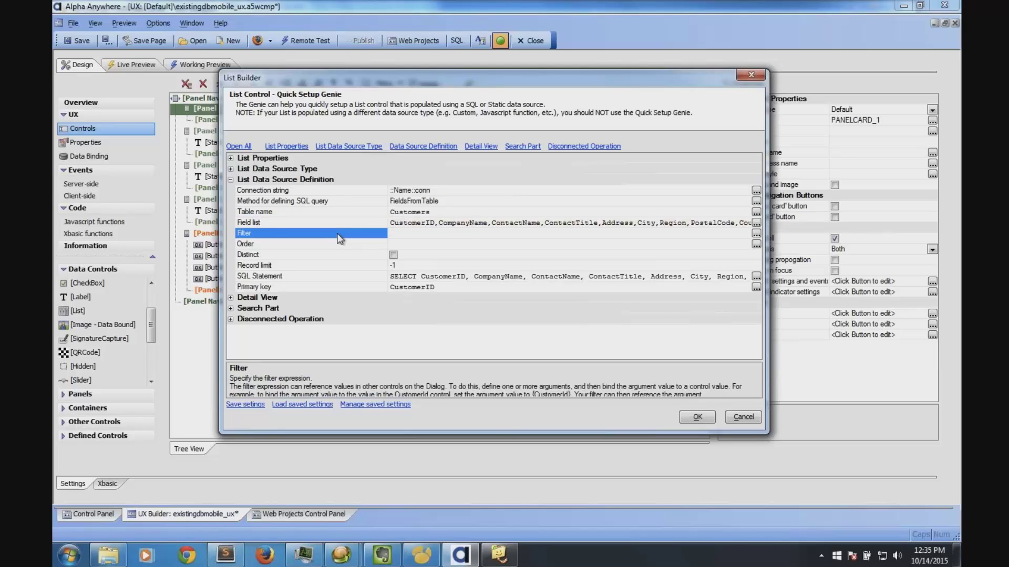
left_click(340, 245)
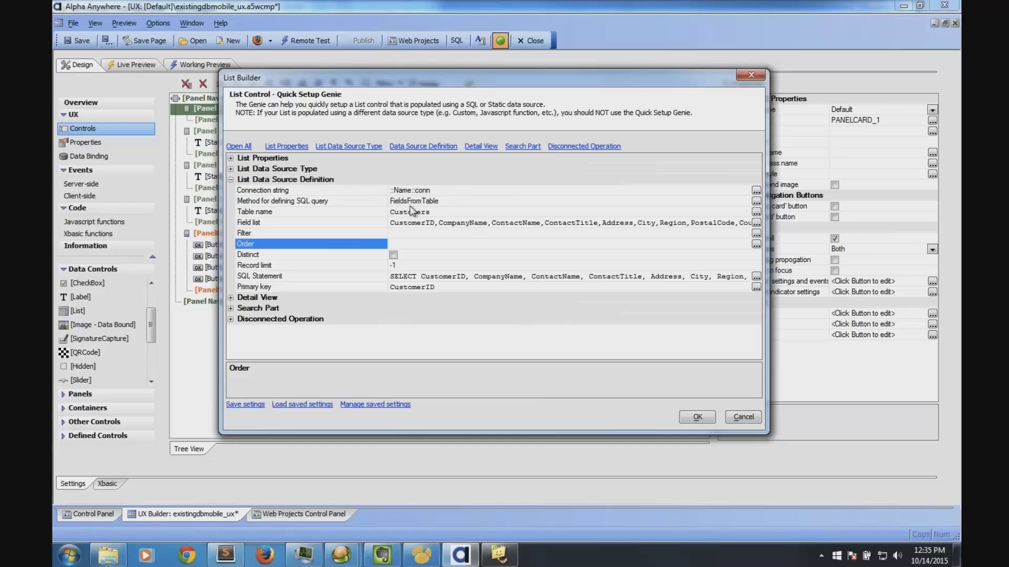
left_click(344, 213)
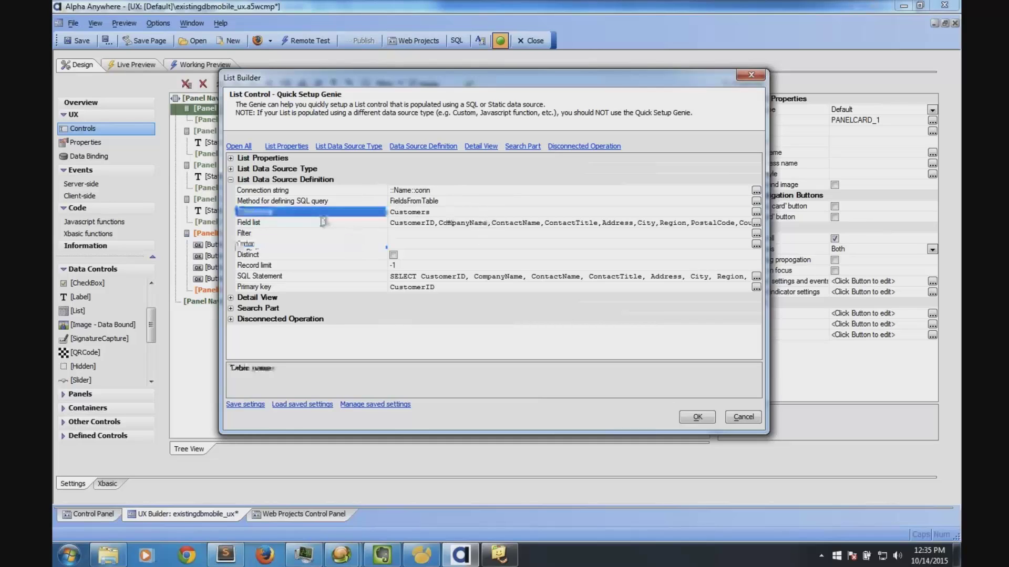
left_click(323, 222)
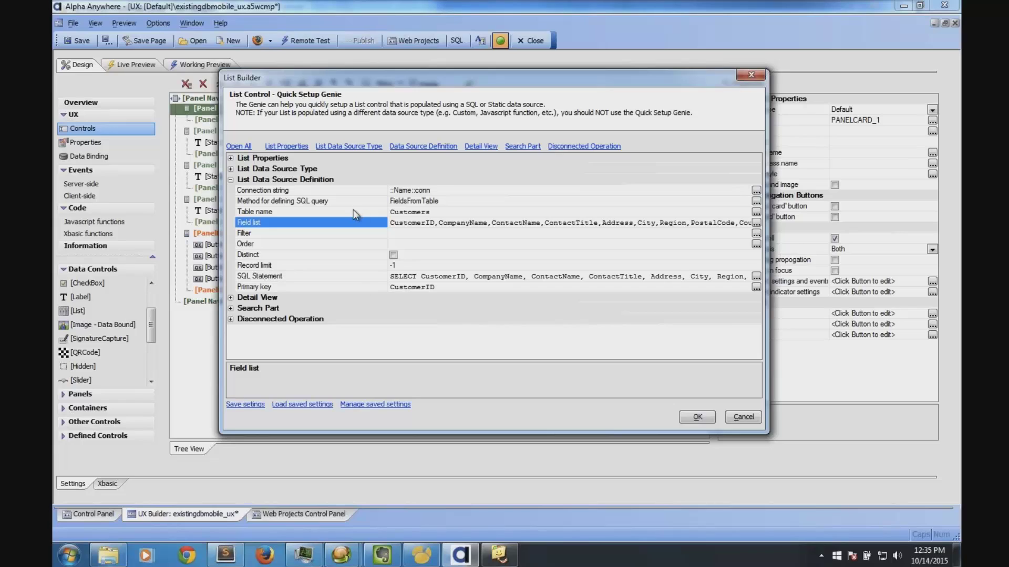
Step: Enable a detail view for the customer list, keeping all fields of the list query in it
left_click(231, 297)
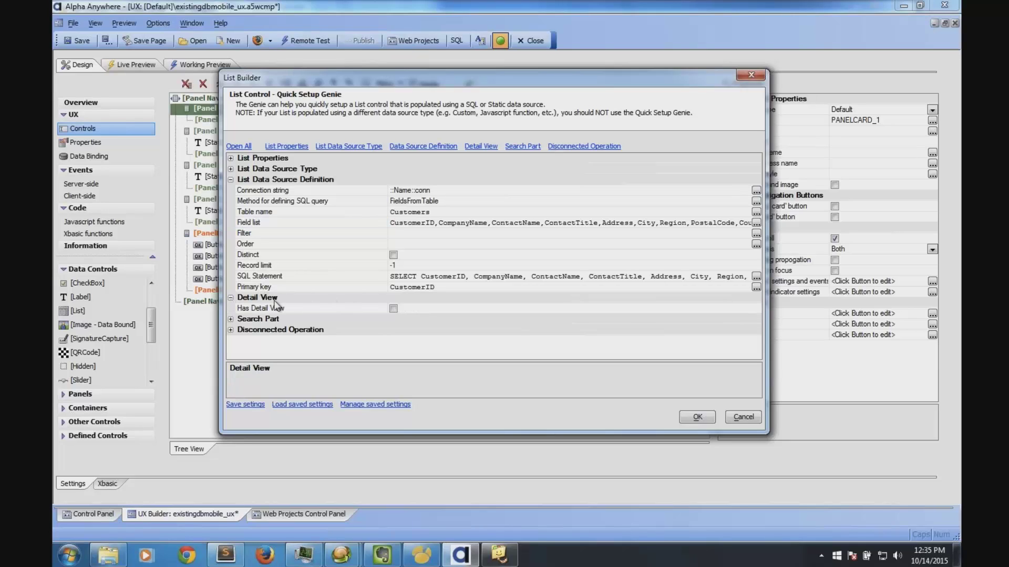
left_click(379, 307)
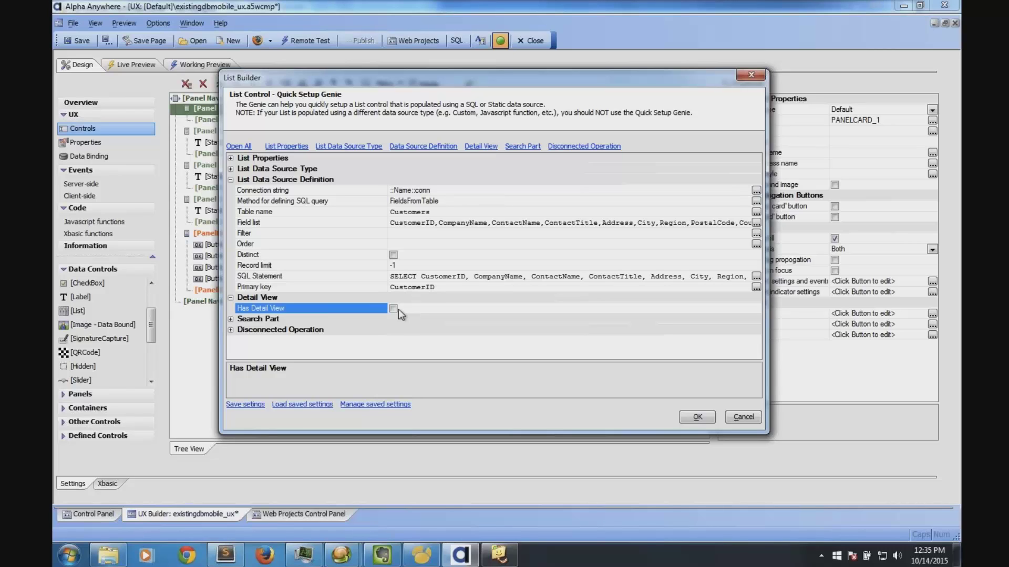
left_click(393, 308)
scroll(346, 212, "down", 2)
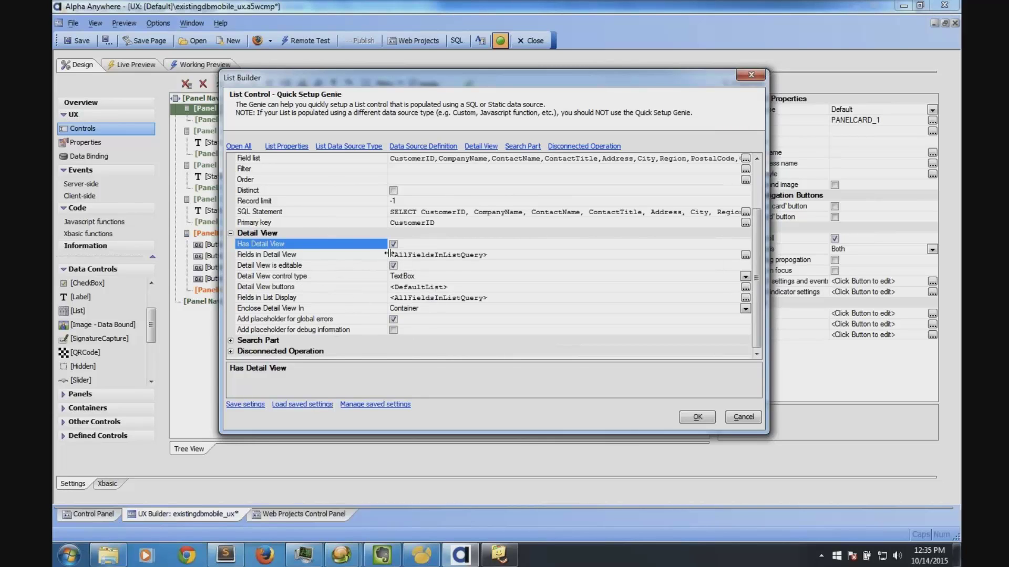
left_click(355, 257)
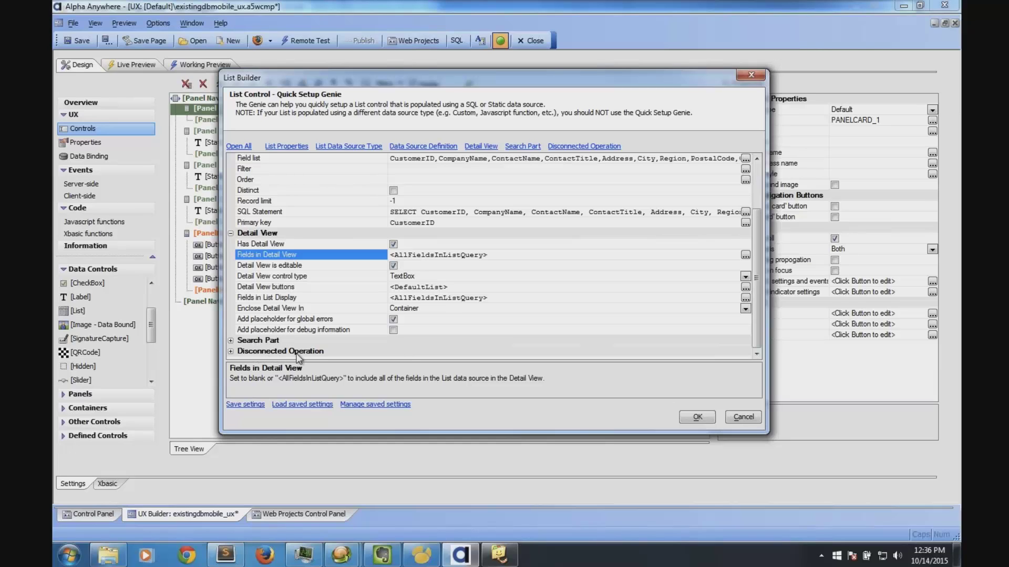
Step: Enable persisting the list data to local storage under disconnected operation, and finish the Quick Setup Genie
left_click(230, 351)
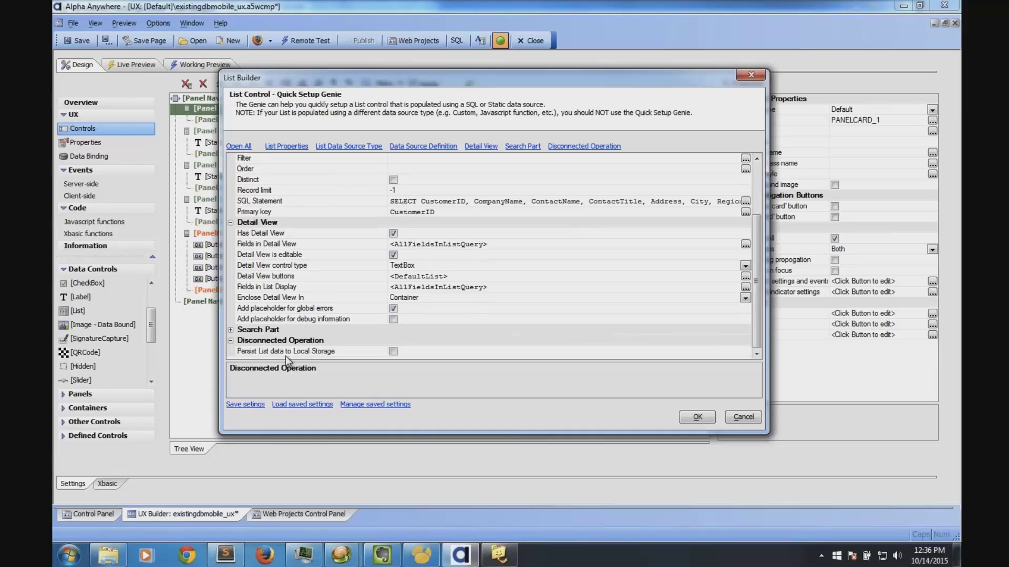
left_click(284, 352)
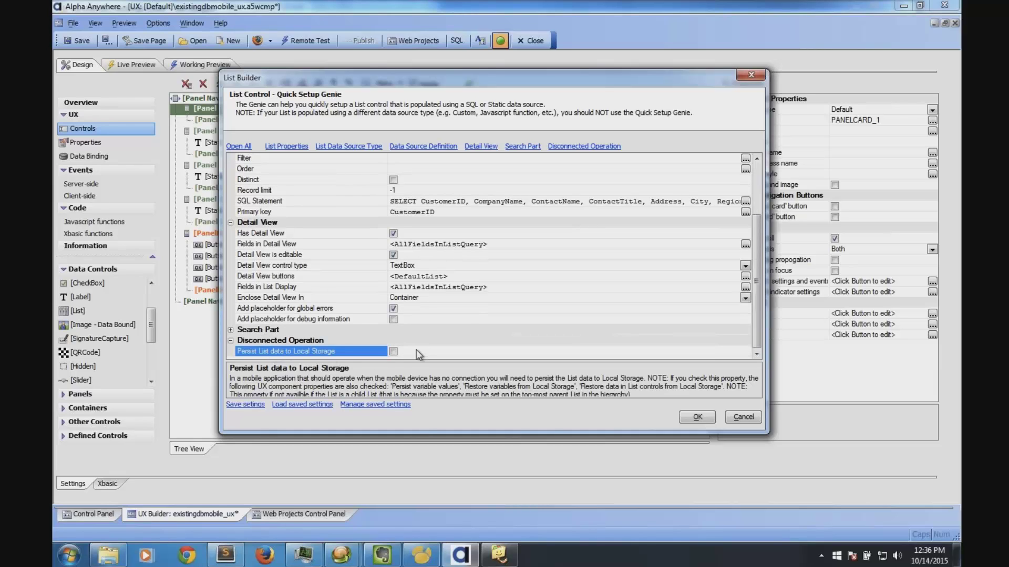
left_click(393, 351)
scroll(757, 240, "up", 2)
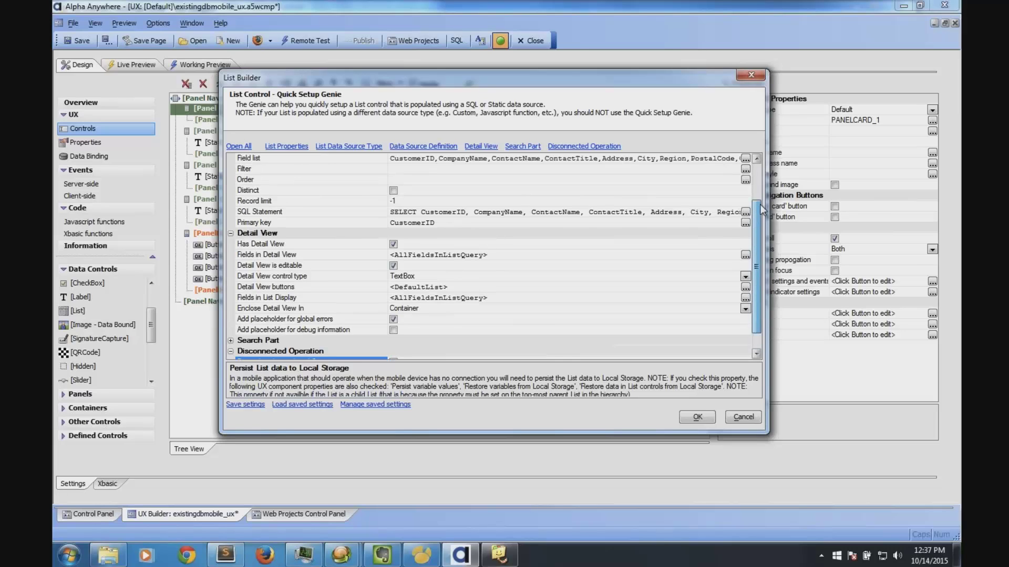
scroll(560, 282, "down", 2)
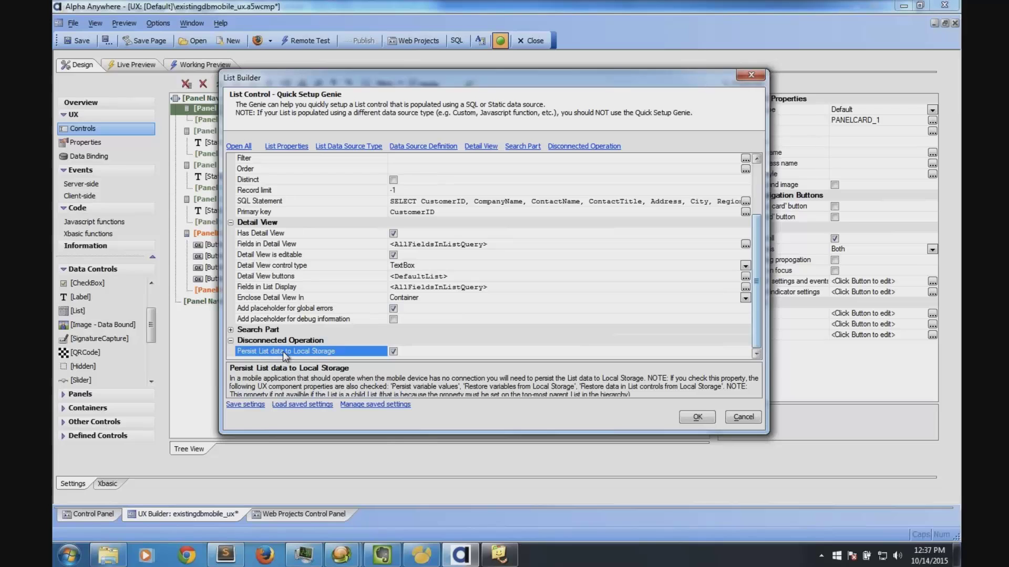
left_click(692, 418)
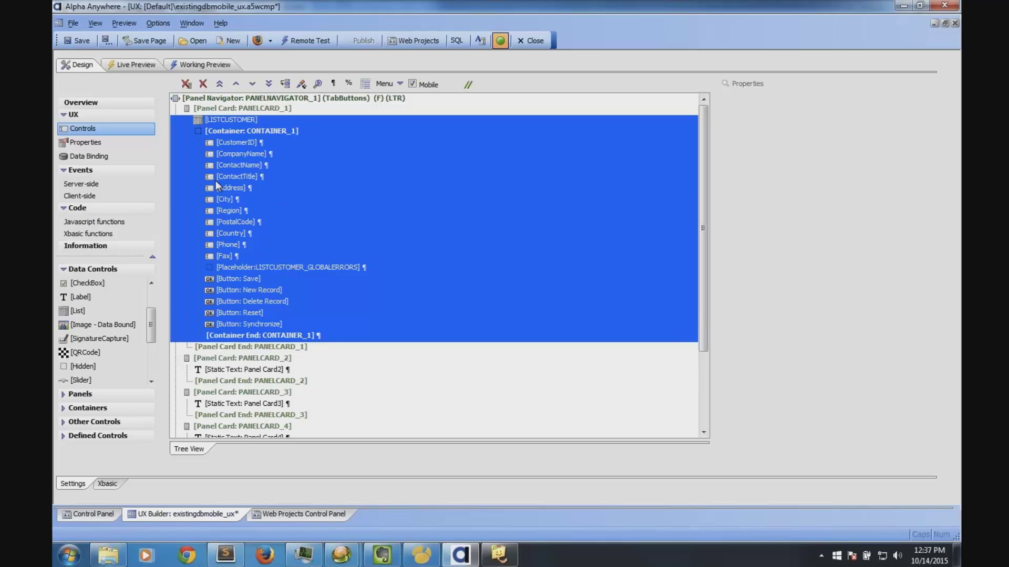
Step: Move the whole CONTAINER_1 block with its fields and buttons into PANELCARD_2, and delete that card's Panel Card2 static text
left_click(244, 120)
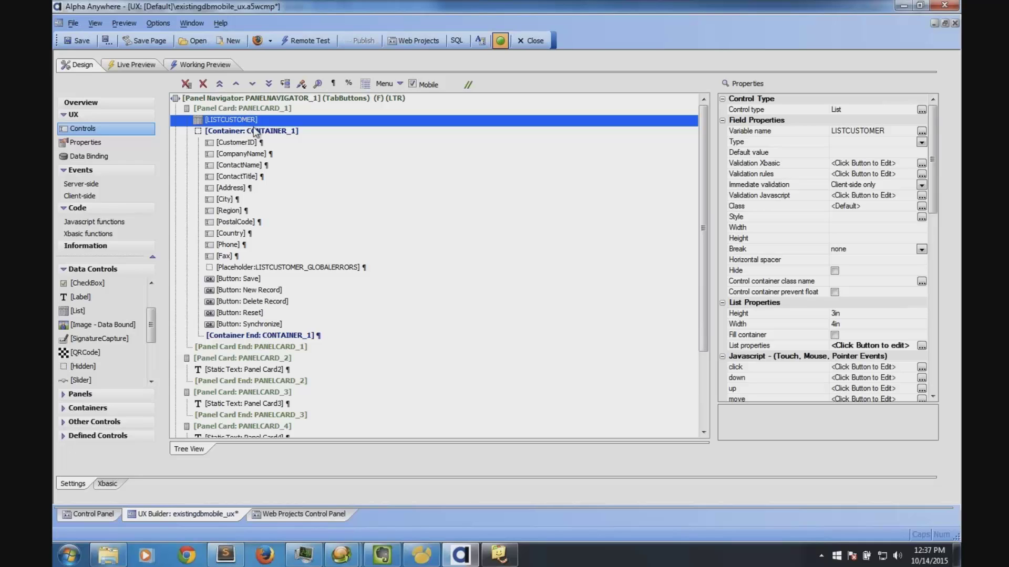
left_click(245, 131)
left_click(266, 336, "shift")
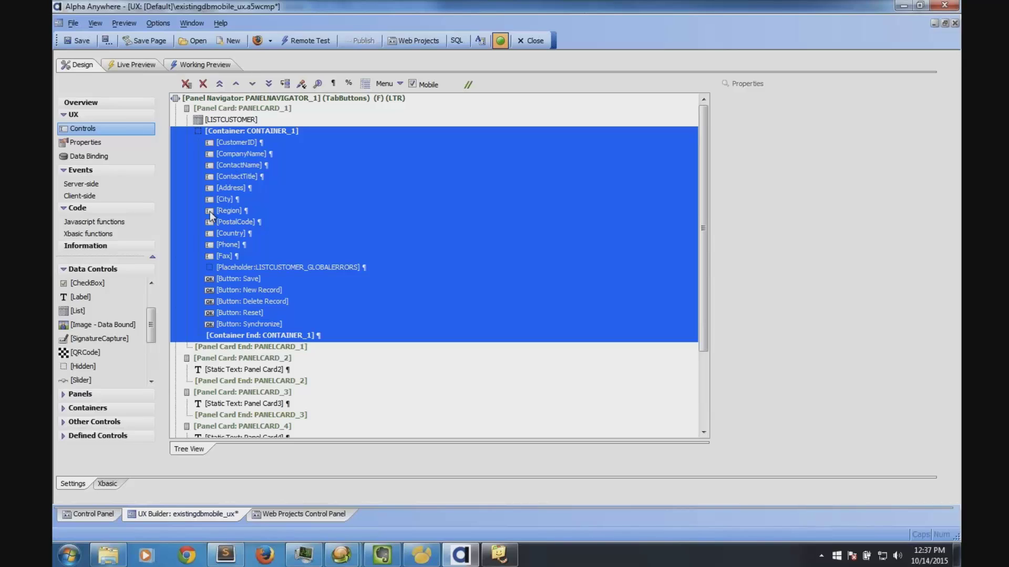
left_click(253, 85)
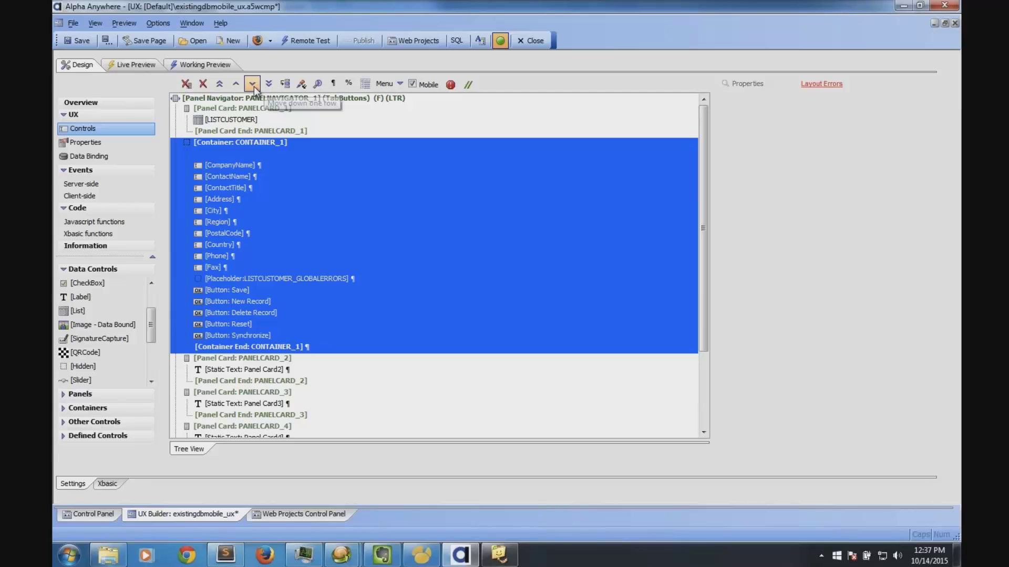
left_click(253, 84)
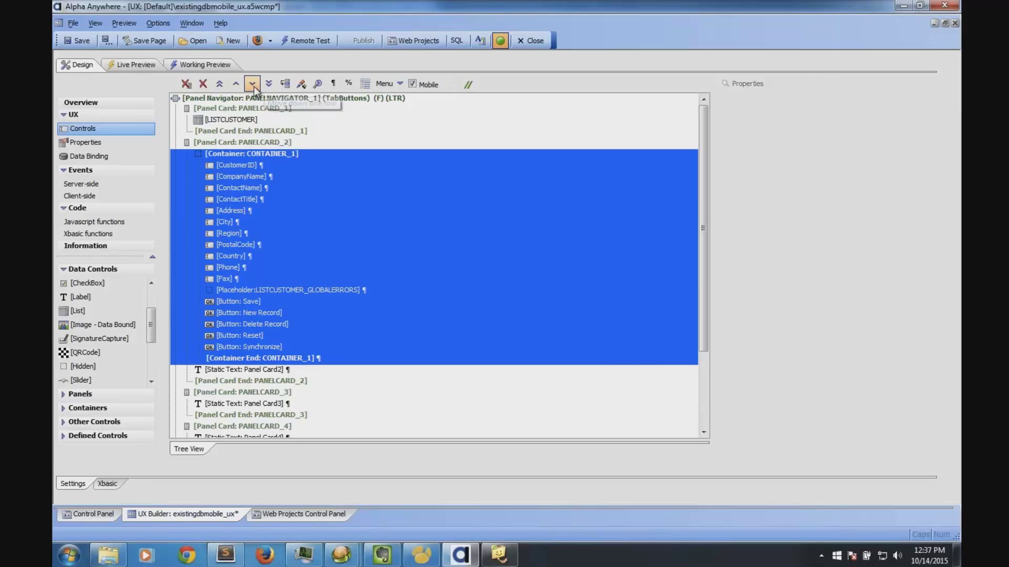
left_click(258, 369)
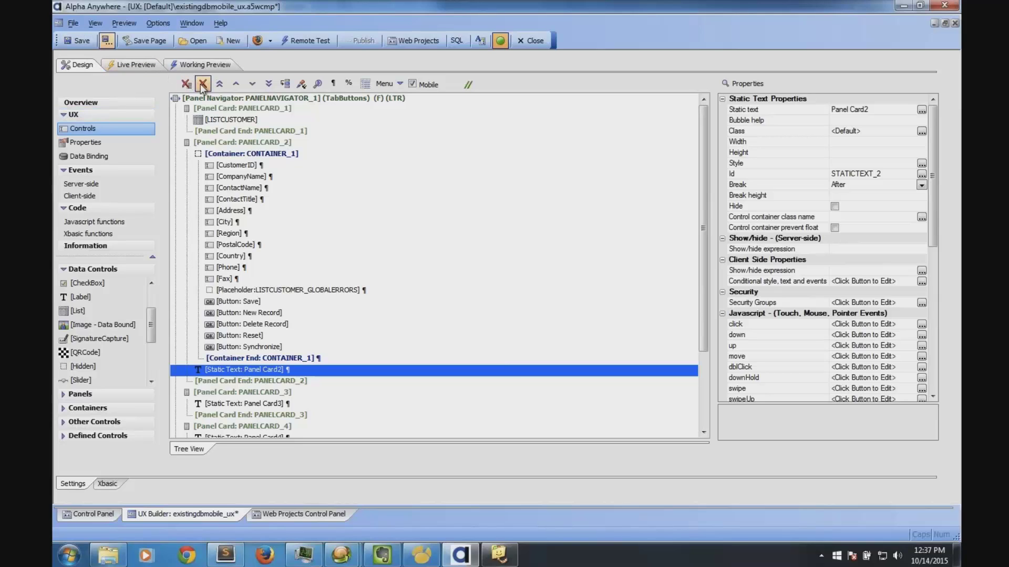
left_click(202, 84)
Step: Make the LISTCUSTOMER list fill its container
left_click(236, 120)
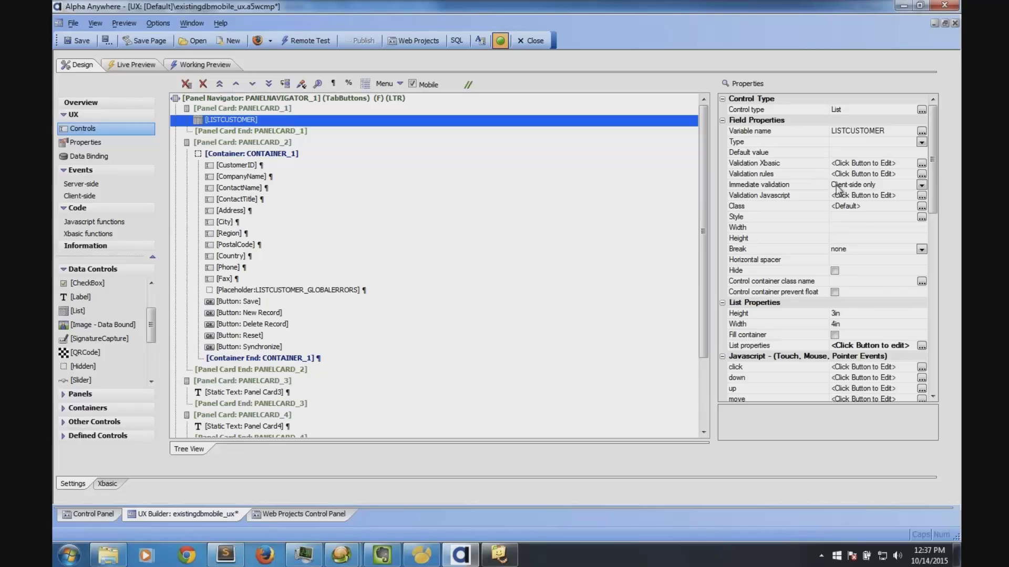
left_click(834, 335)
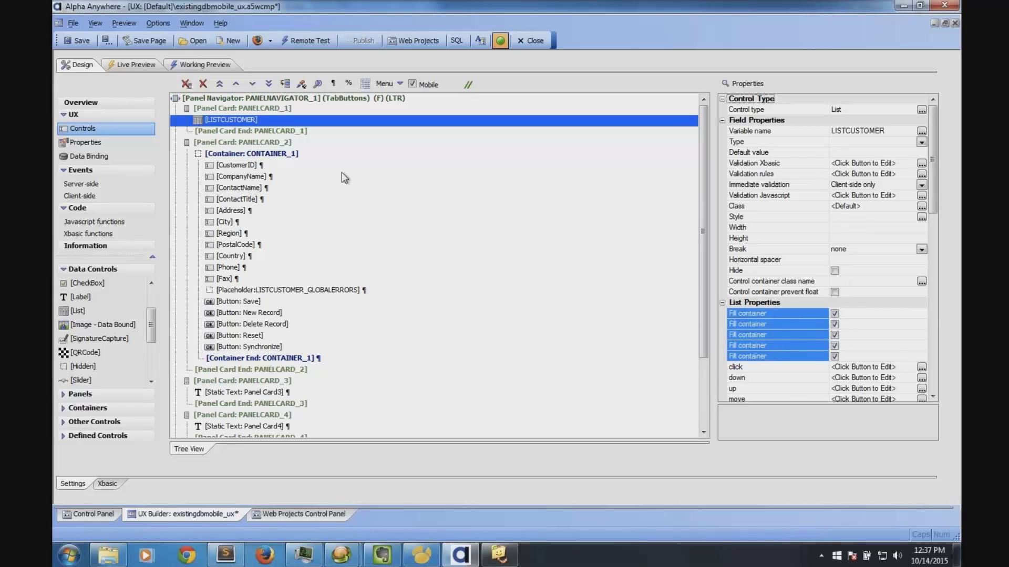
left_click(234, 153)
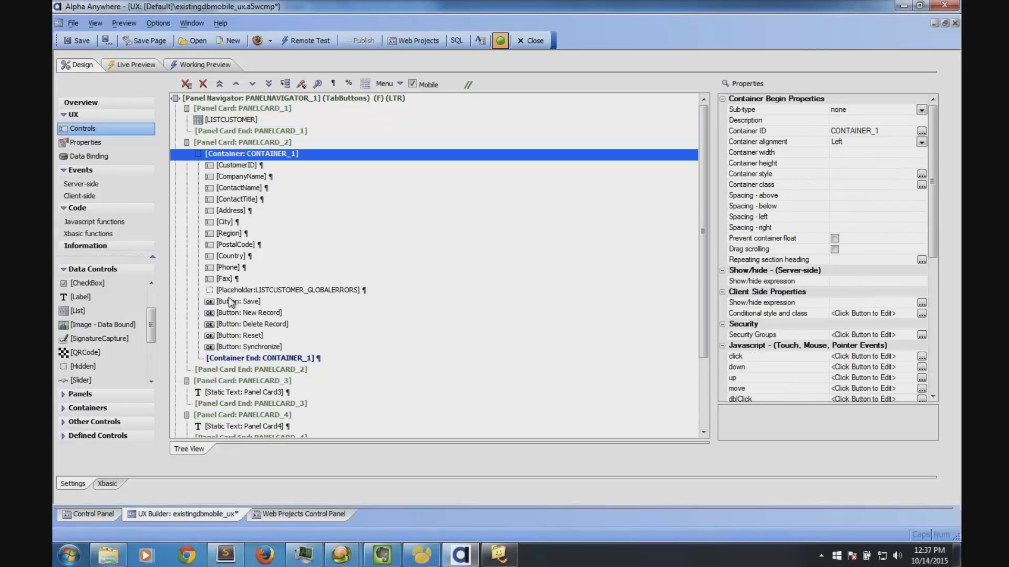
Step: Open the LISTCUSTOMER list's definition and examine its data source, fields, list properties, detail view and layout settings
left_click(238, 120)
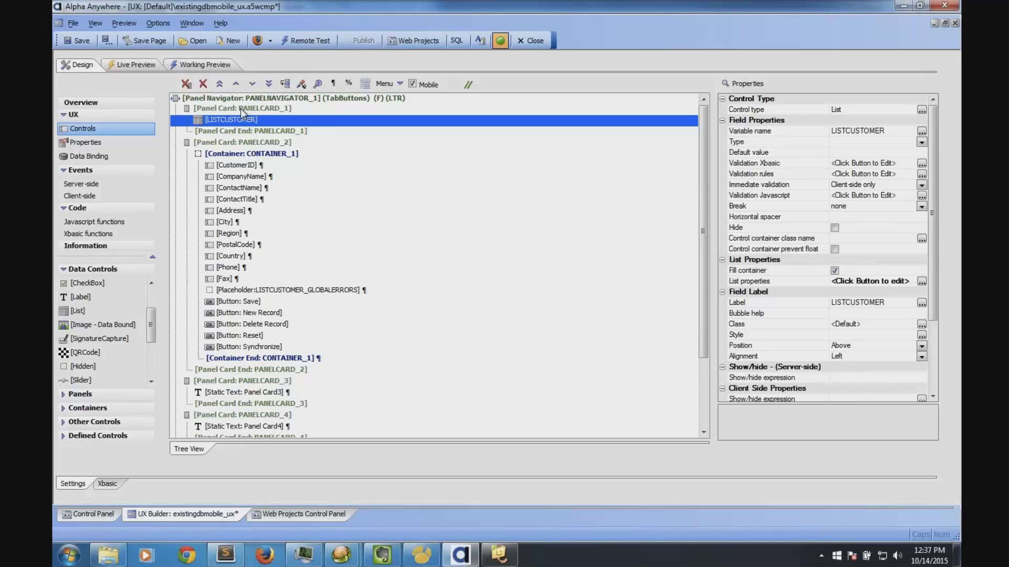
left_click(755, 284)
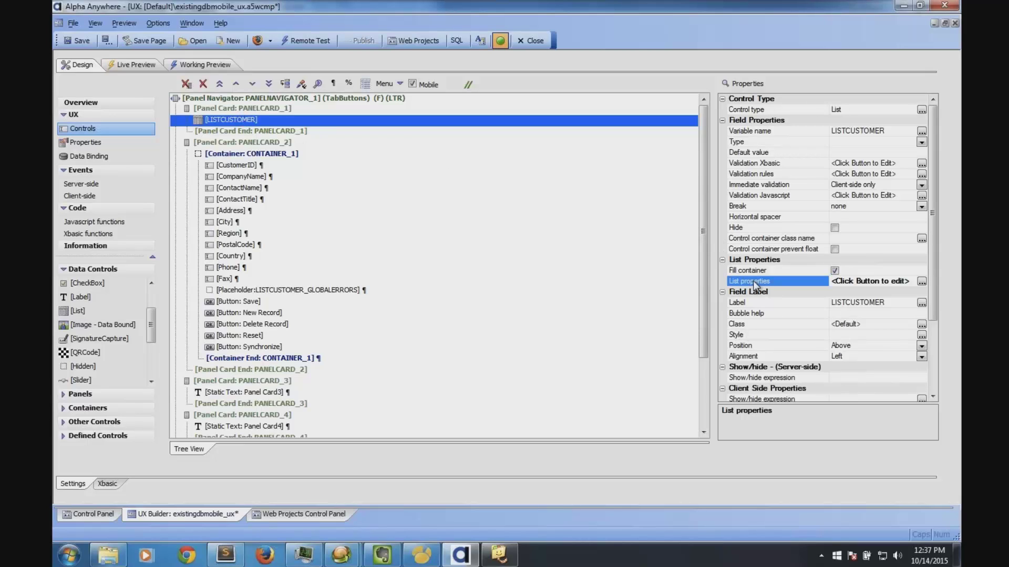
double_click(772, 285)
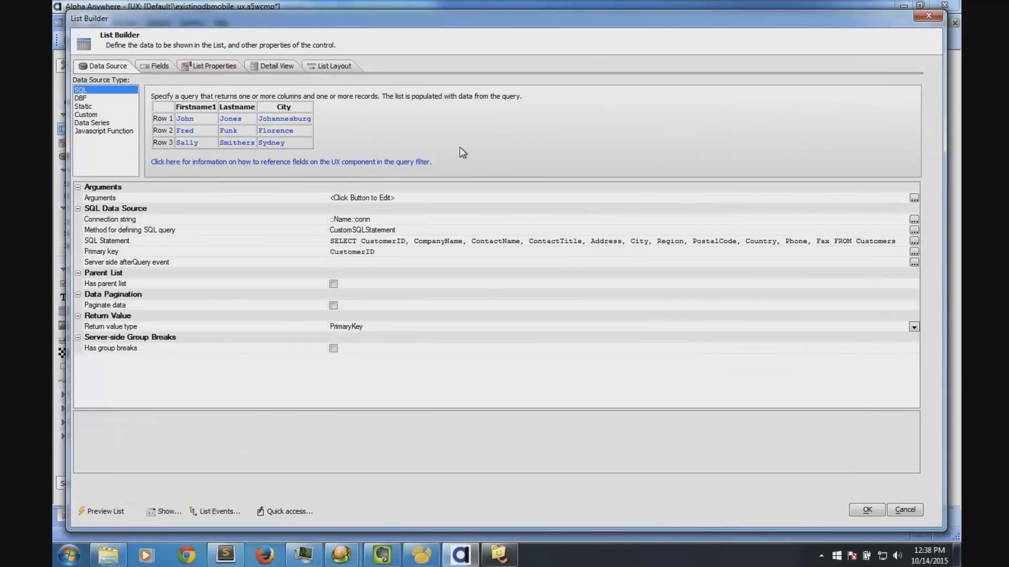
left_click(156, 66)
left_click(212, 67)
left_click(261, 67)
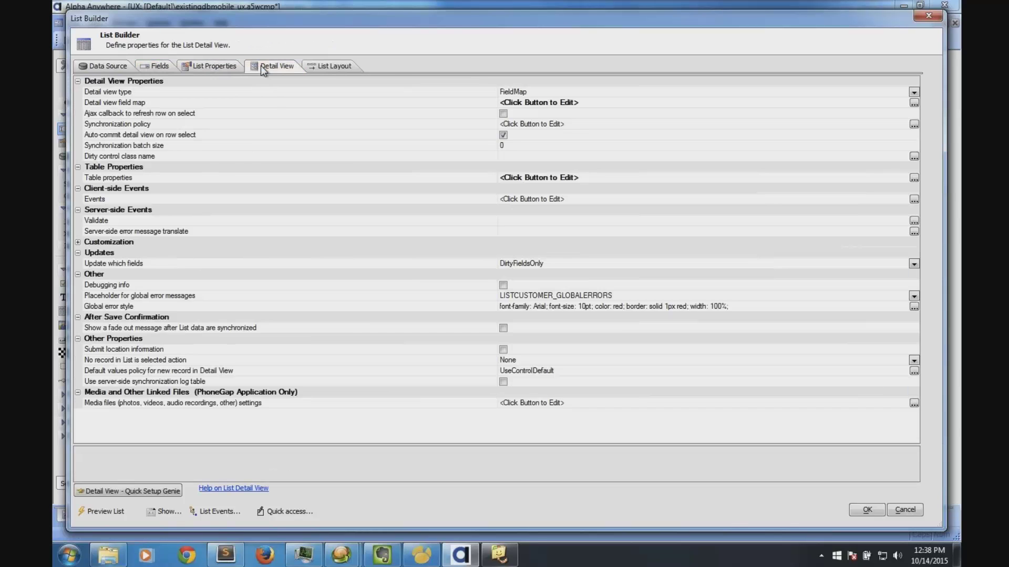
left_click(331, 65)
left_click(279, 64)
left_click(178, 68)
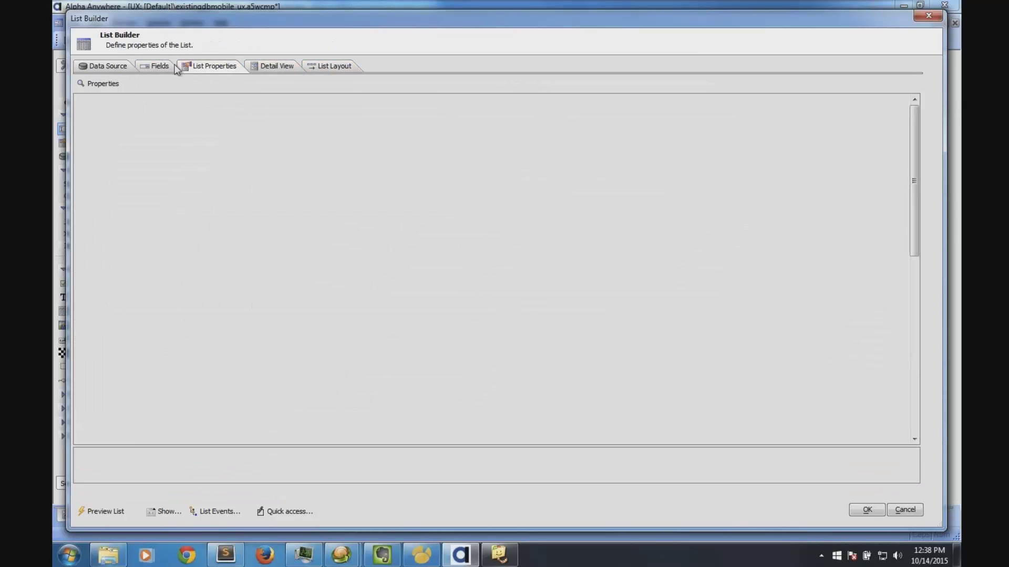
left_click(104, 63)
left_click(150, 67)
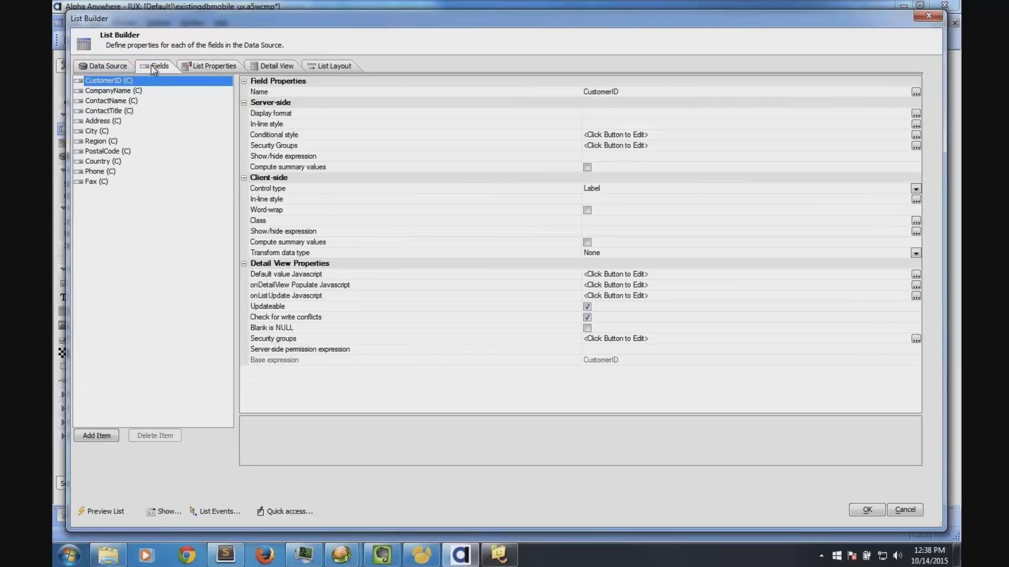
left_click(206, 67)
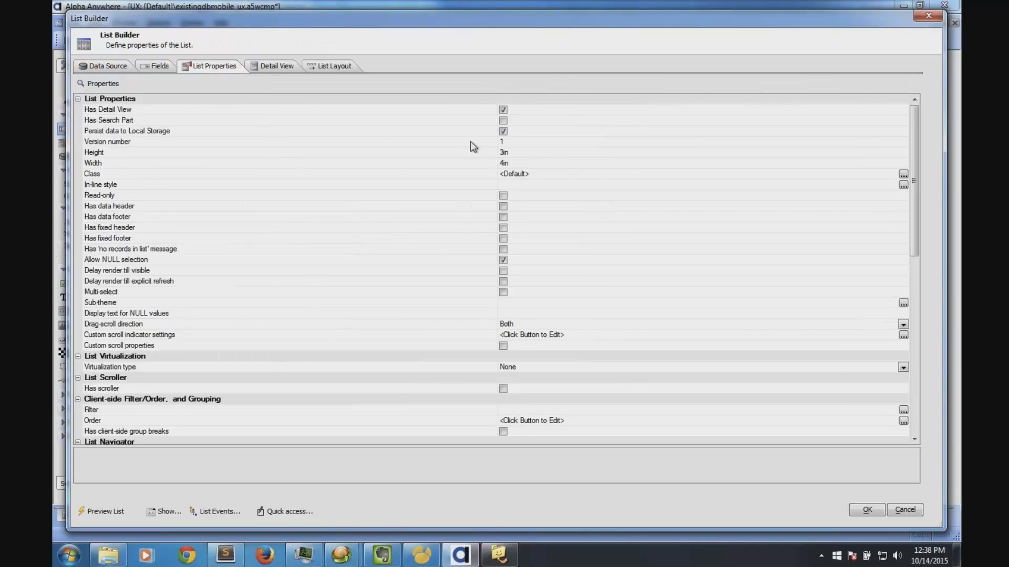
left_click(279, 68)
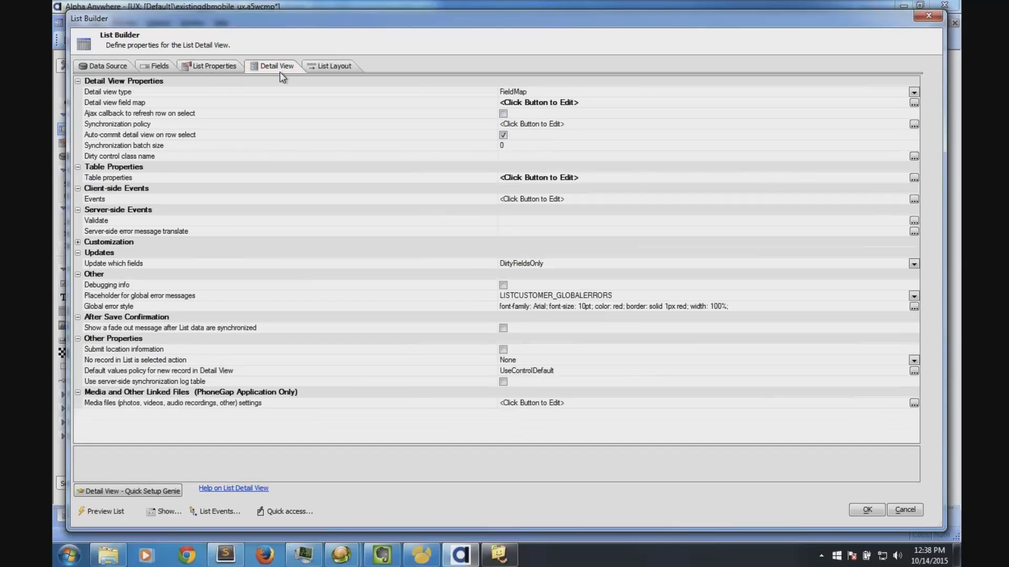
left_click(338, 68)
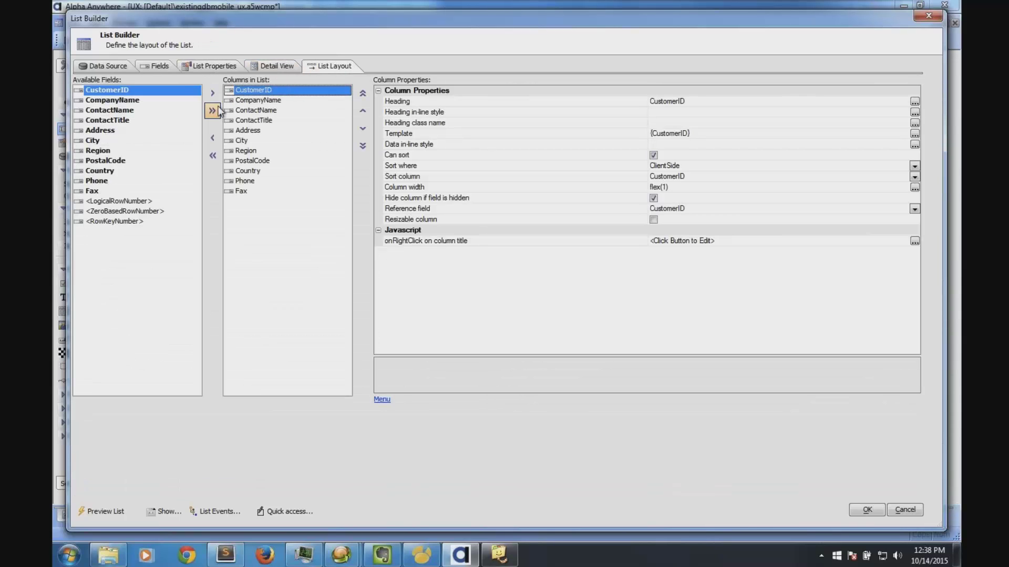
Step: Reduce the list layout's columns to CompanyName, ContactName and ContactTitle
left_click(212, 138)
left_click(248, 111)
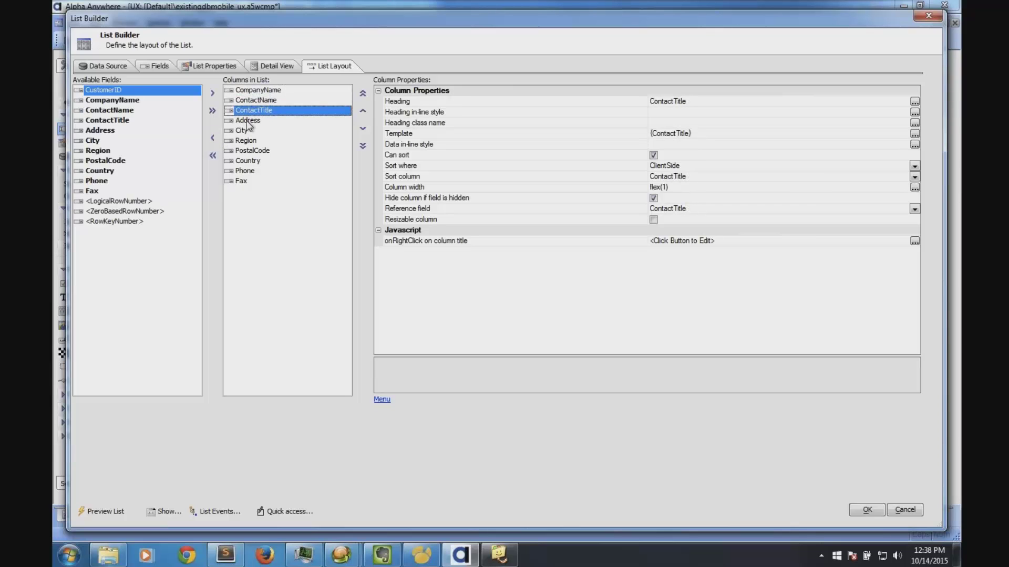
left_click(245, 180, "shift")
left_click(213, 138)
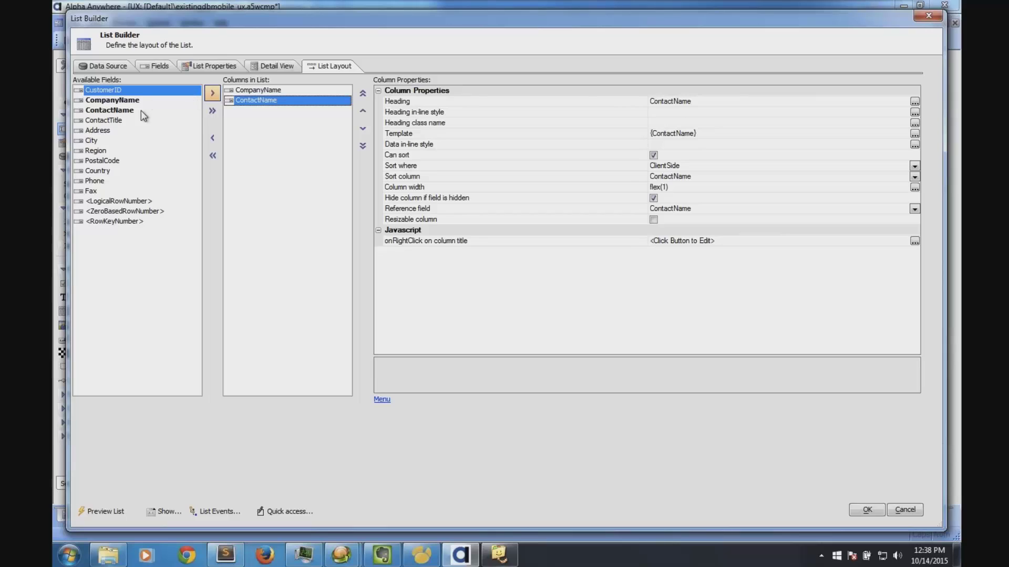
double_click(128, 121)
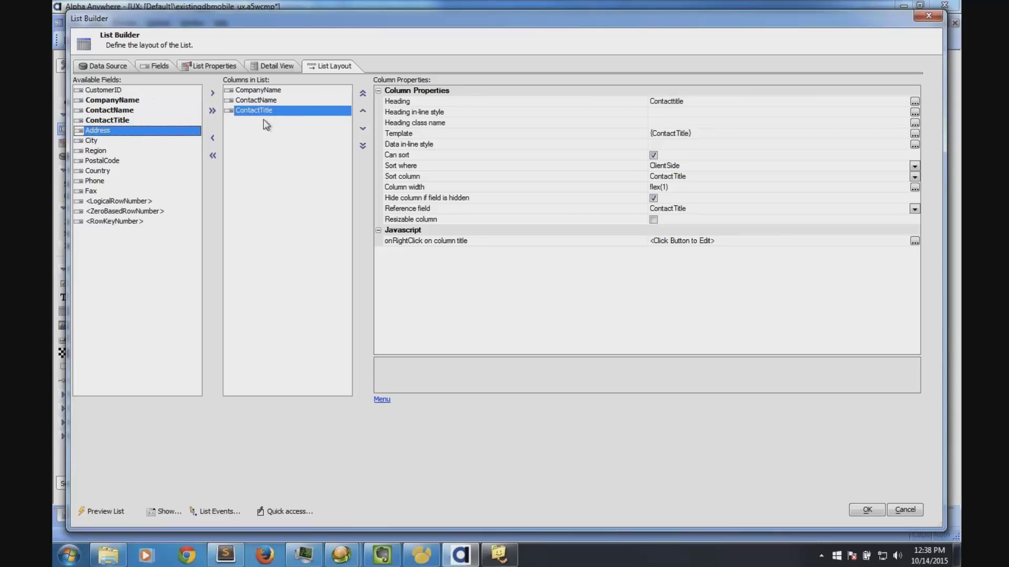
Step: Preview the list with the Address through Fax columns included, remove those columns, and accept the list definition
left_click(119, 512)
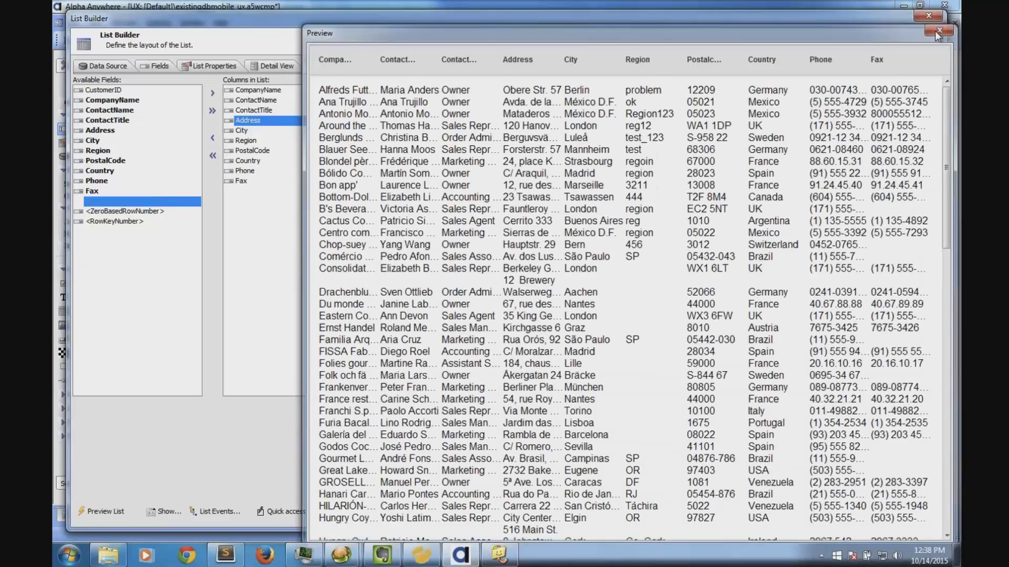
left_click(938, 29)
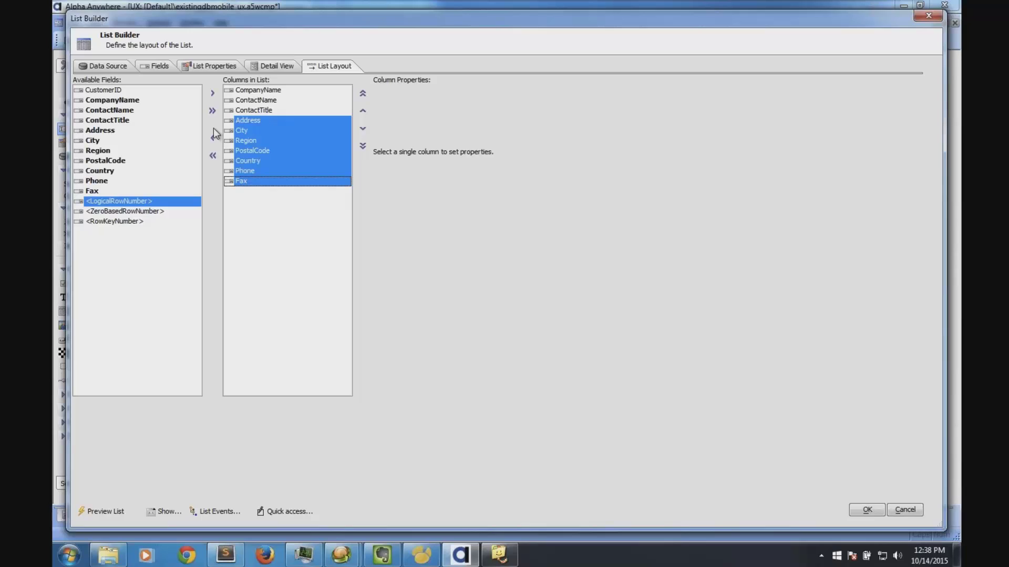
left_click(213, 132)
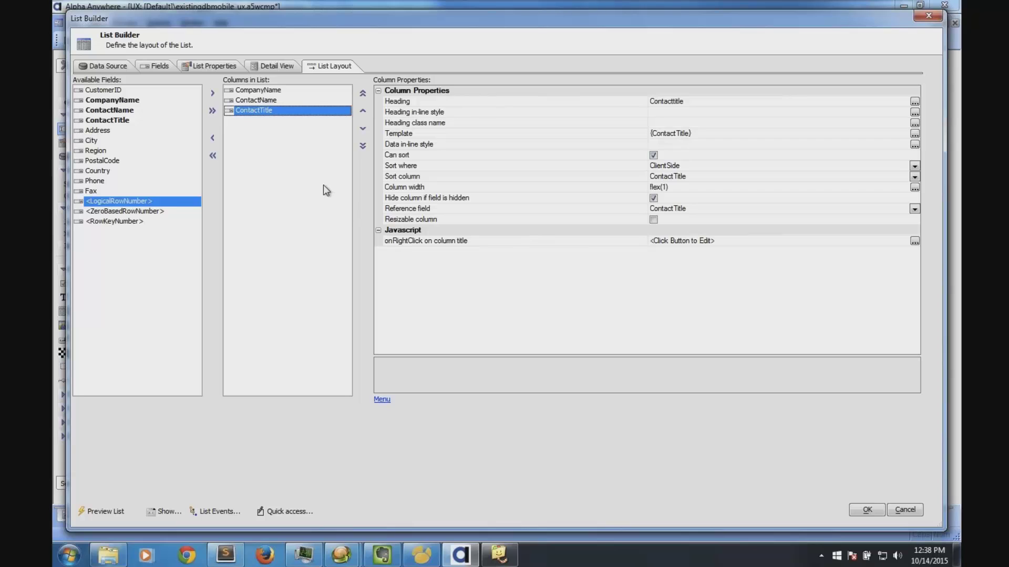
left_click(864, 510)
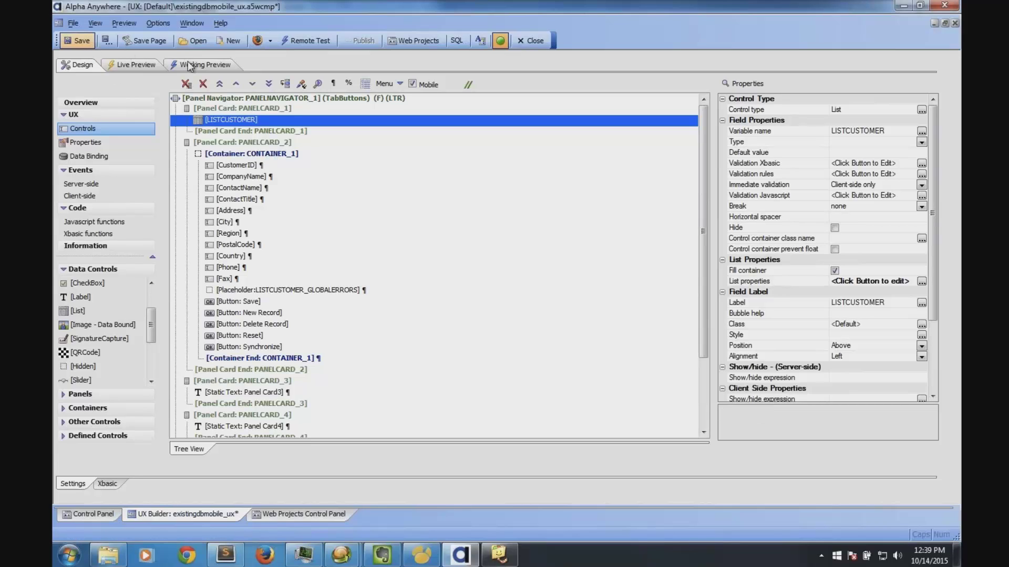
Step: Run a full live preview of the component, and test scrolling the customer list and selecting different rows
left_click(145, 62)
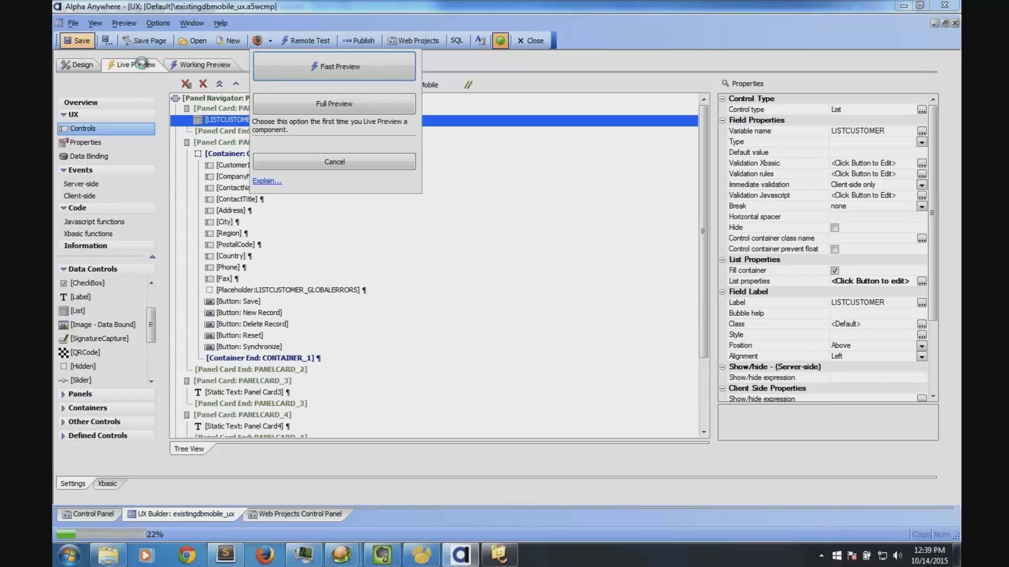
left_click(282, 101)
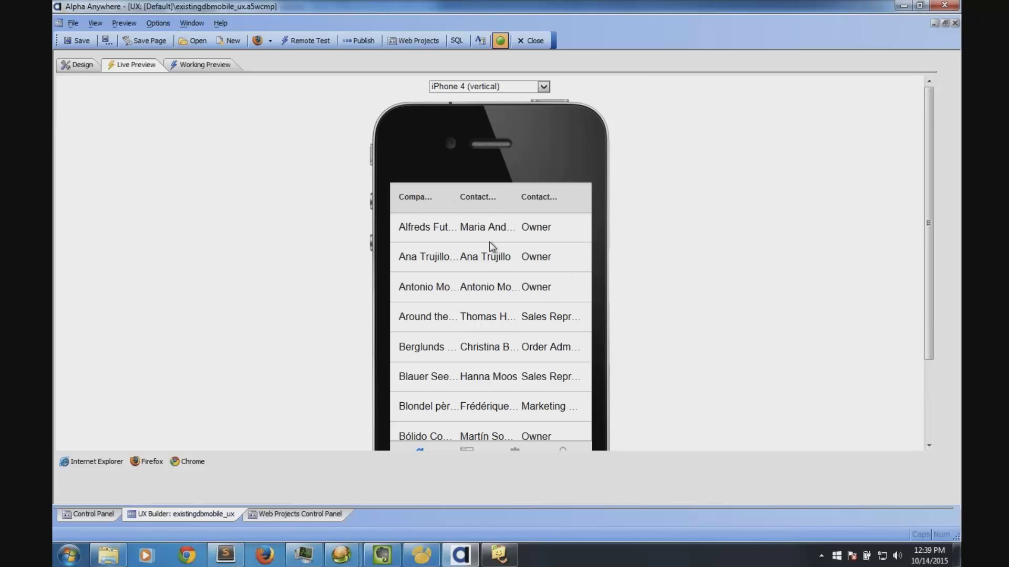
left_click_drag(492, 347, 513, 361)
left_click_drag(513, 320, 533, 389)
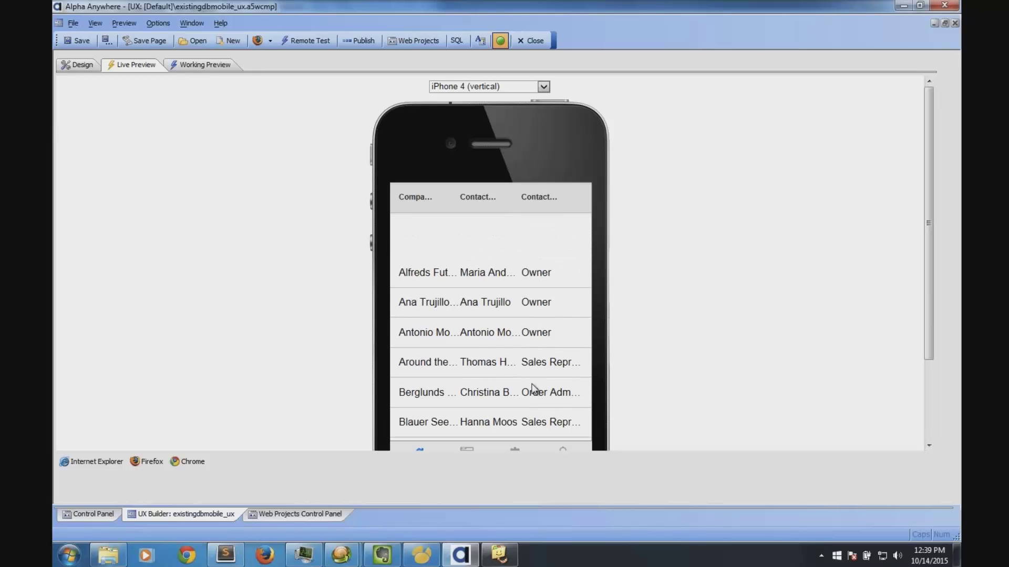
left_click(442, 304)
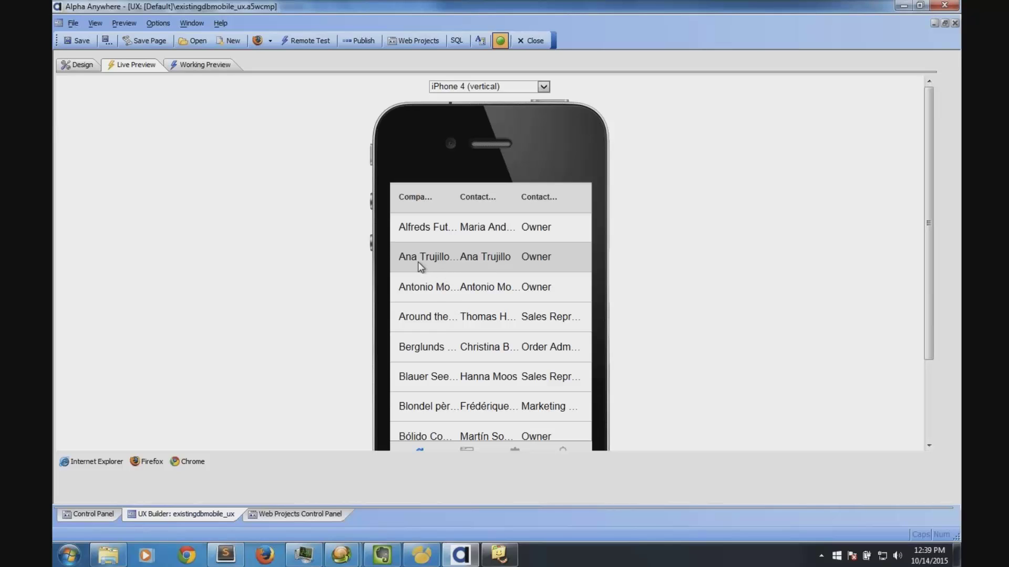
left_click(429, 286)
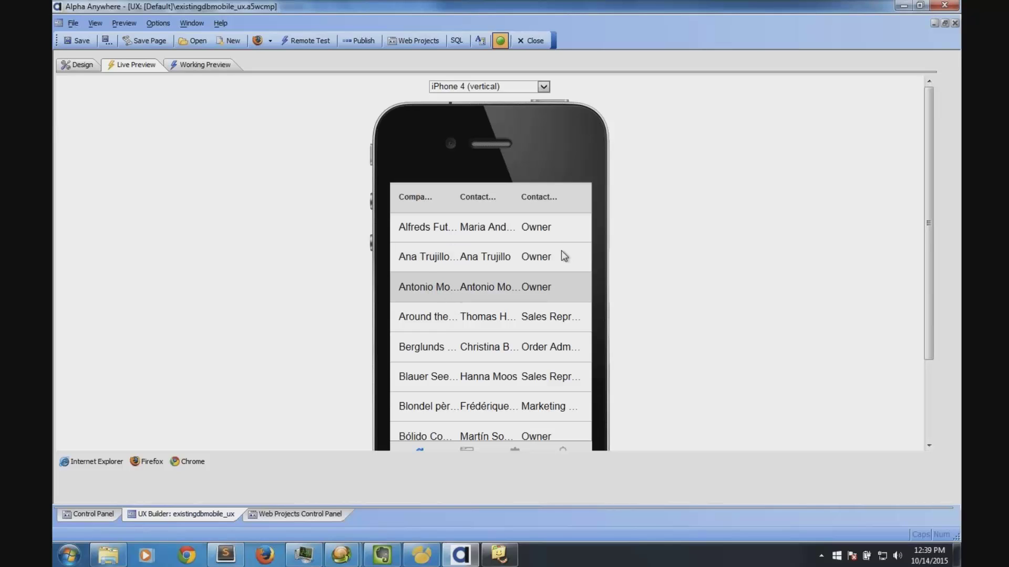
Step: Check that the Button2 card shows the details of the third customer and of Berglunds snabbköp, down to the record buttons
left_click_drag(929, 237, 935, 287)
left_click(467, 397)
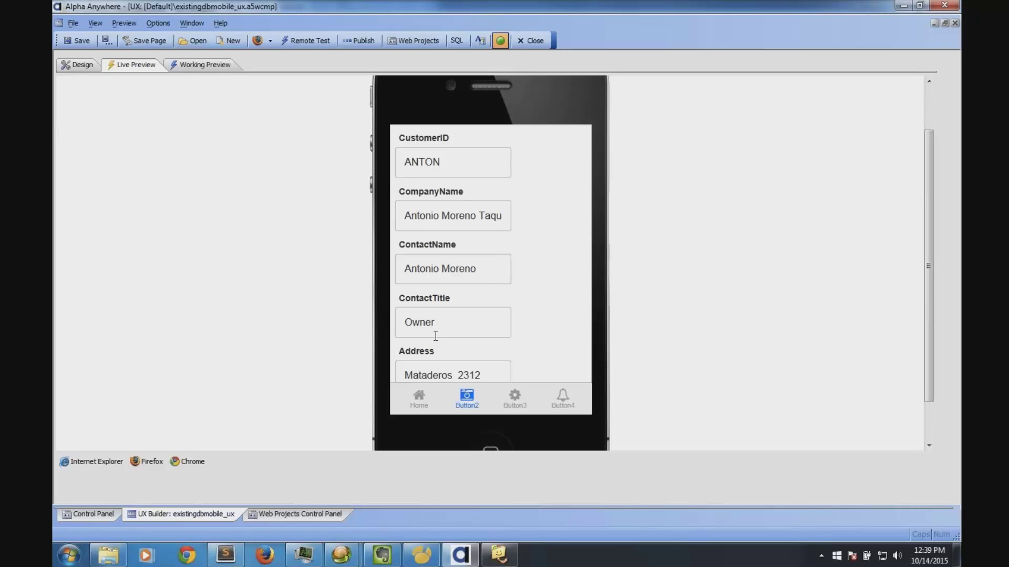
left_click(419, 396)
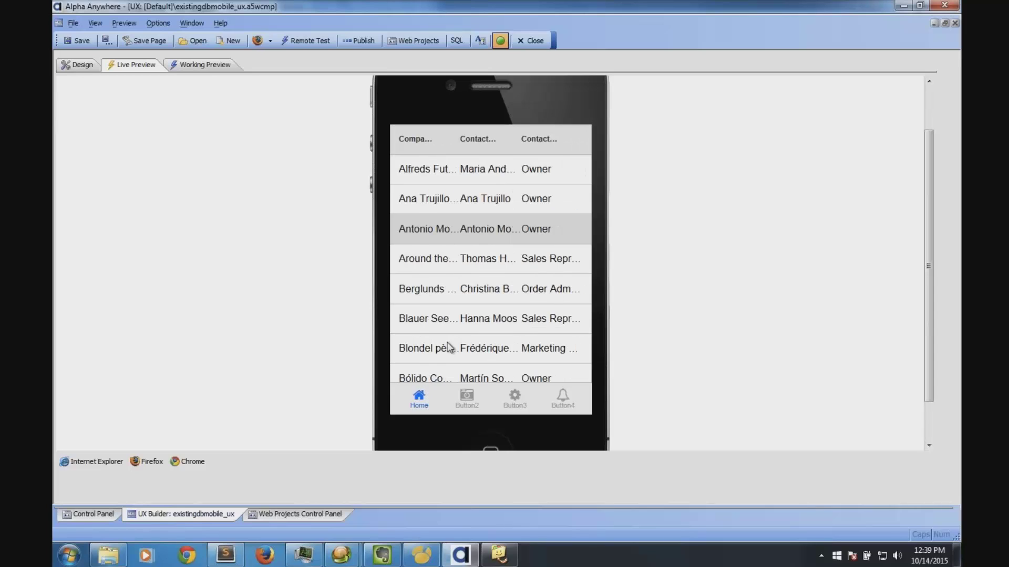
left_click(444, 291)
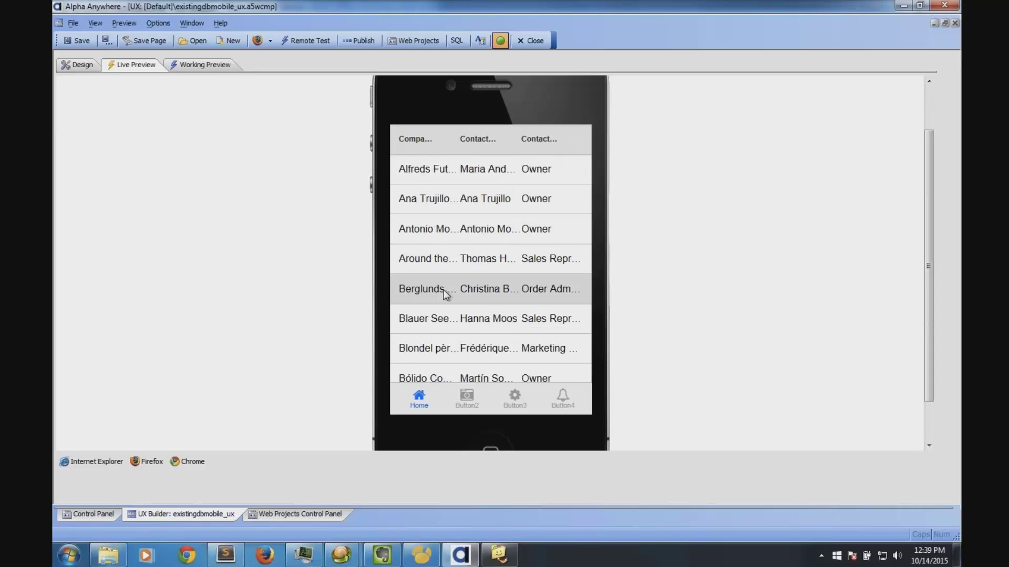
left_click(466, 398)
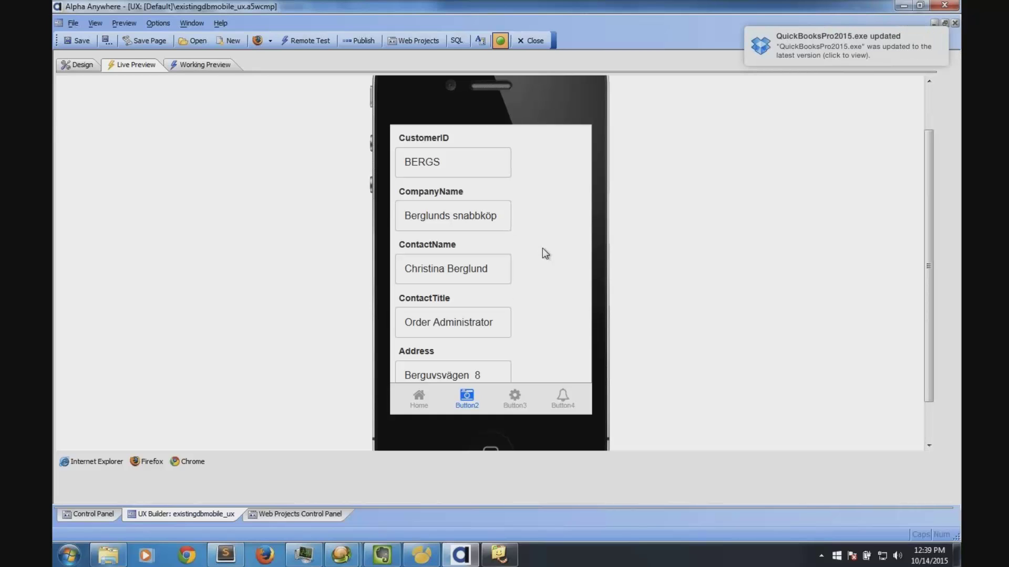
left_click_drag(541, 296, 541, 267)
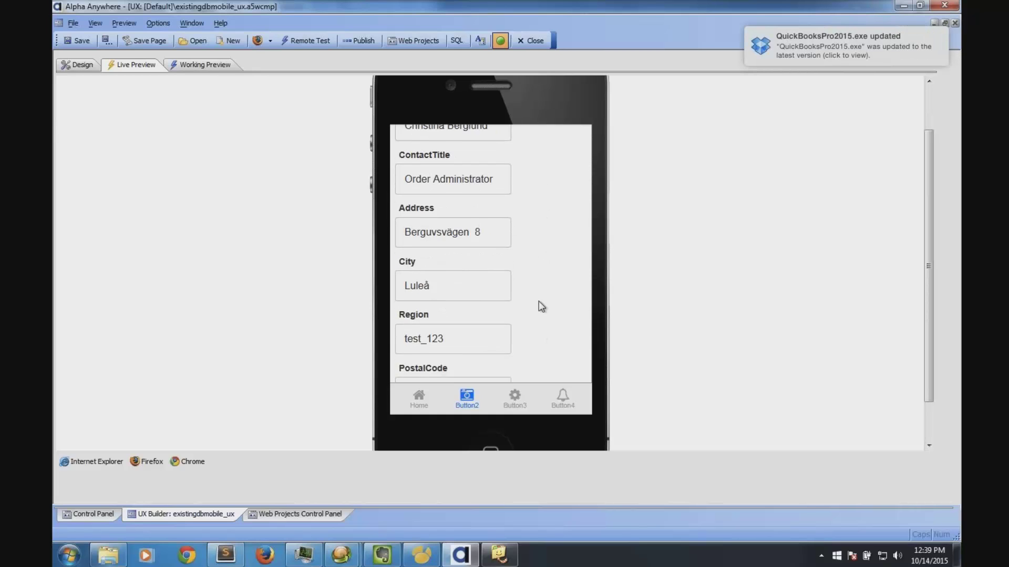
left_click_drag(542, 307, 533, 196)
left_click_drag(560, 360, 551, 218)
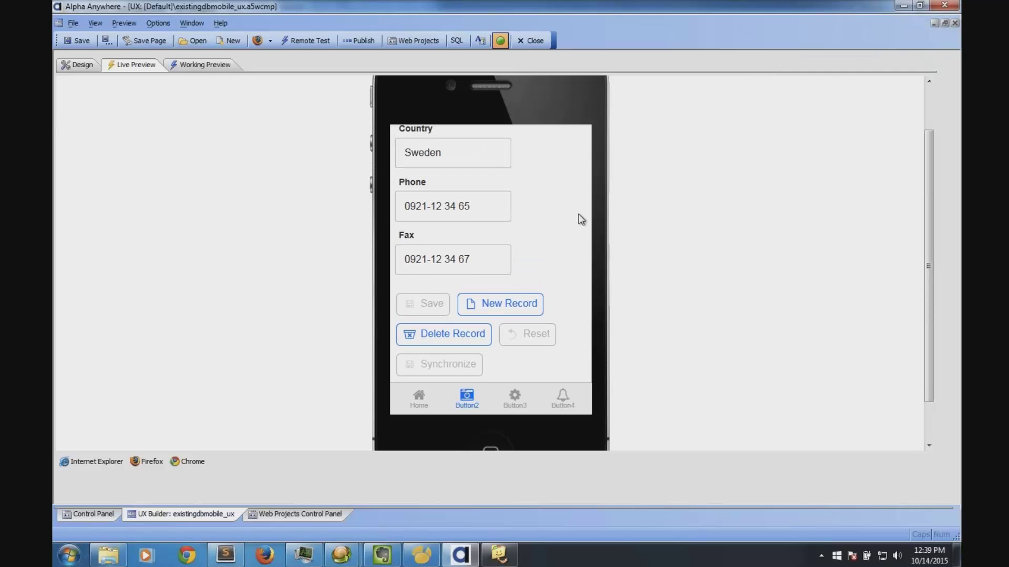
scroll(563, 253, "up", 4)
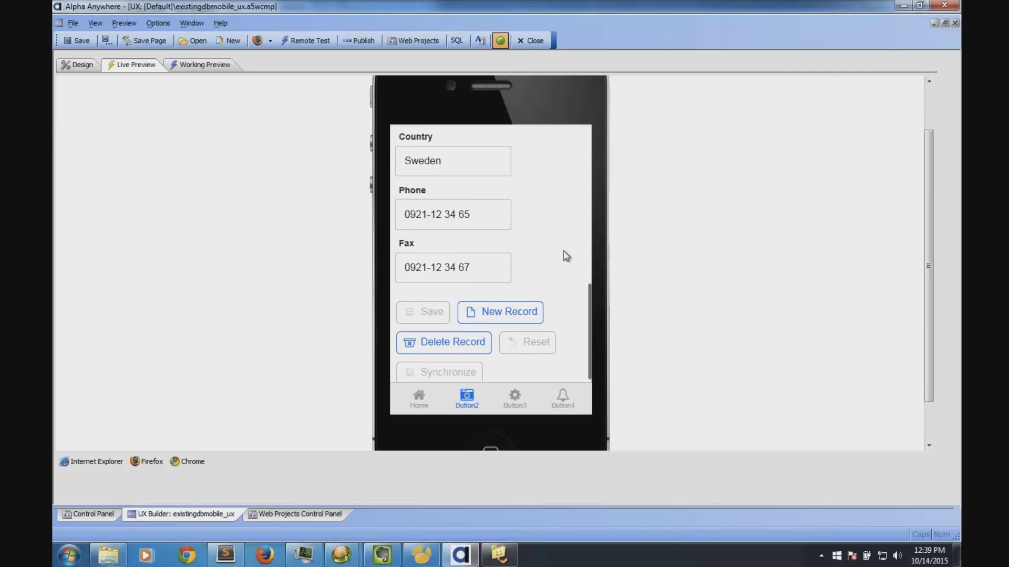
Step: Set the Region of the second customer in the list to texas and save the record
left_click(416, 398)
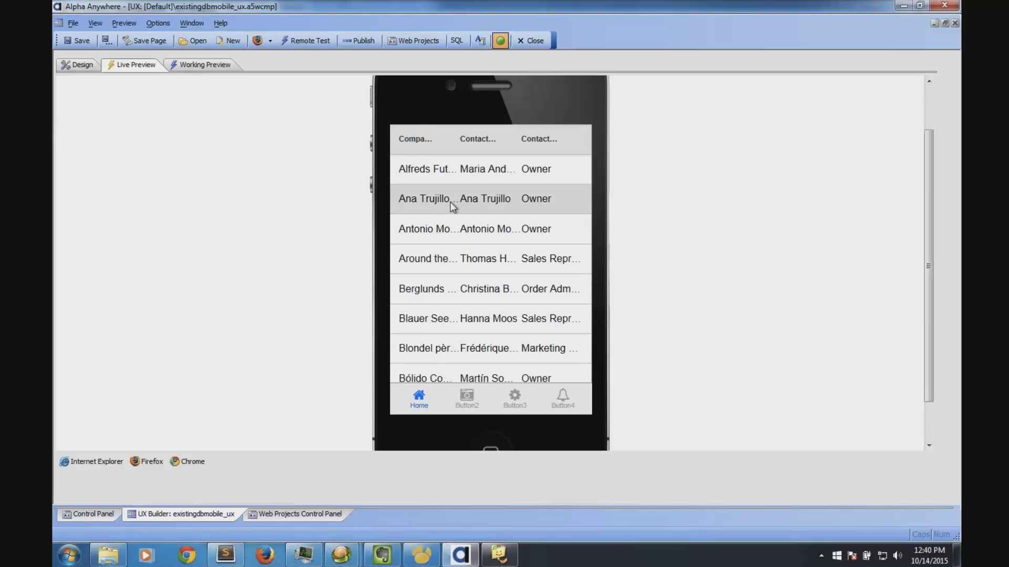
left_click(466, 395)
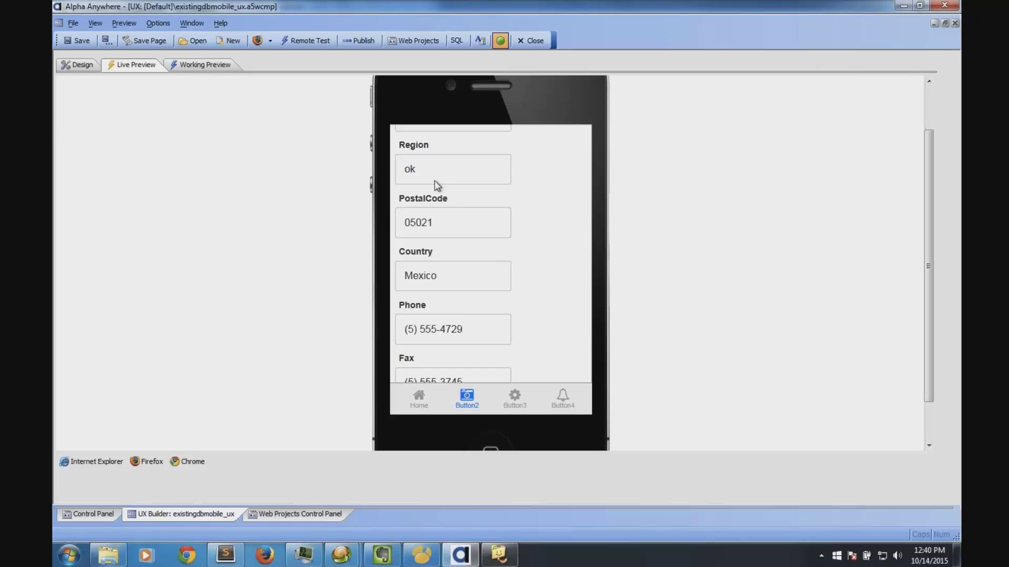
double_click(409, 169)
type("texas")
key("Tab")
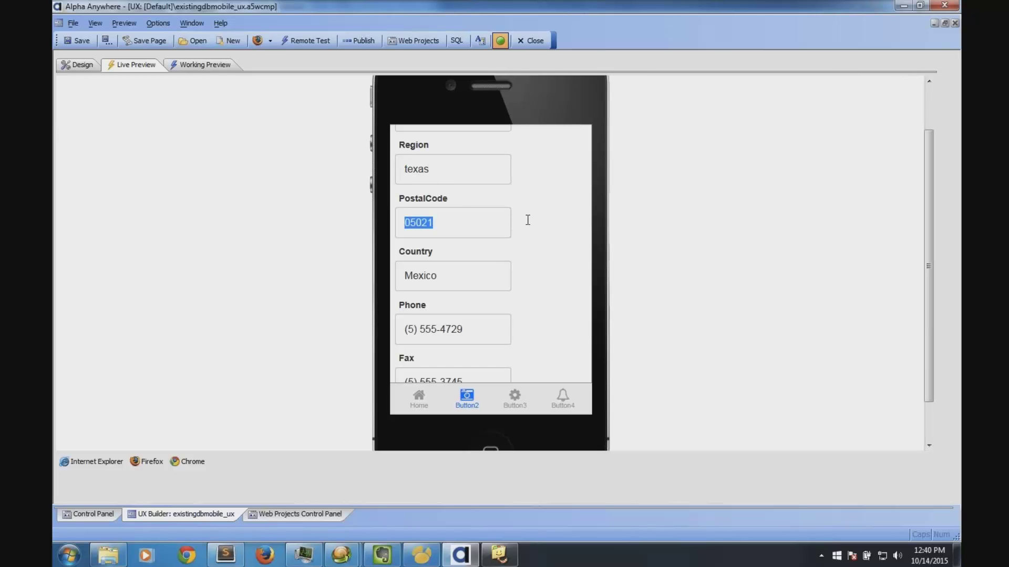
scroll(552, 236, "down", 2)
scroll(575, 271, "down", 5)
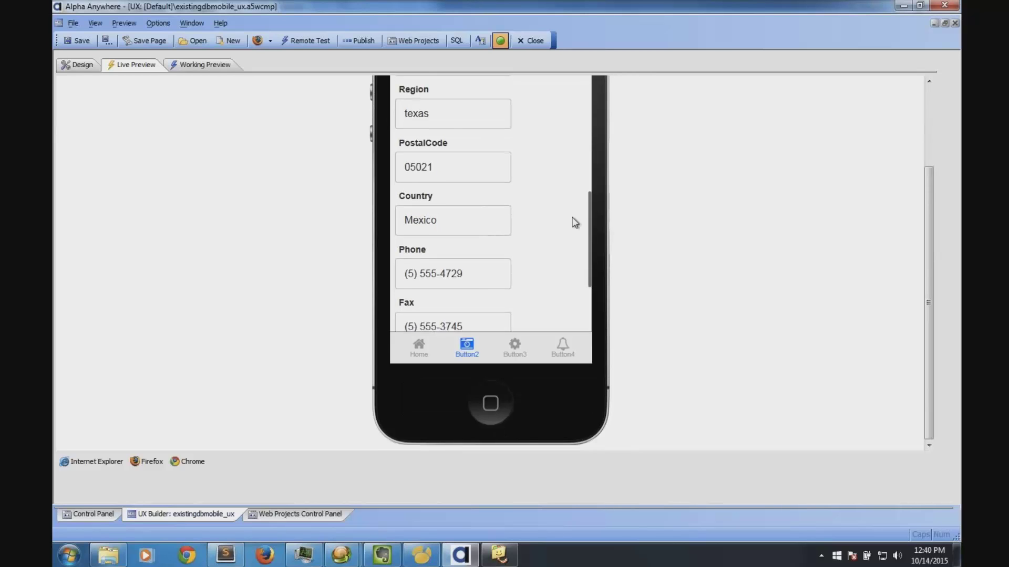
left_click(423, 246)
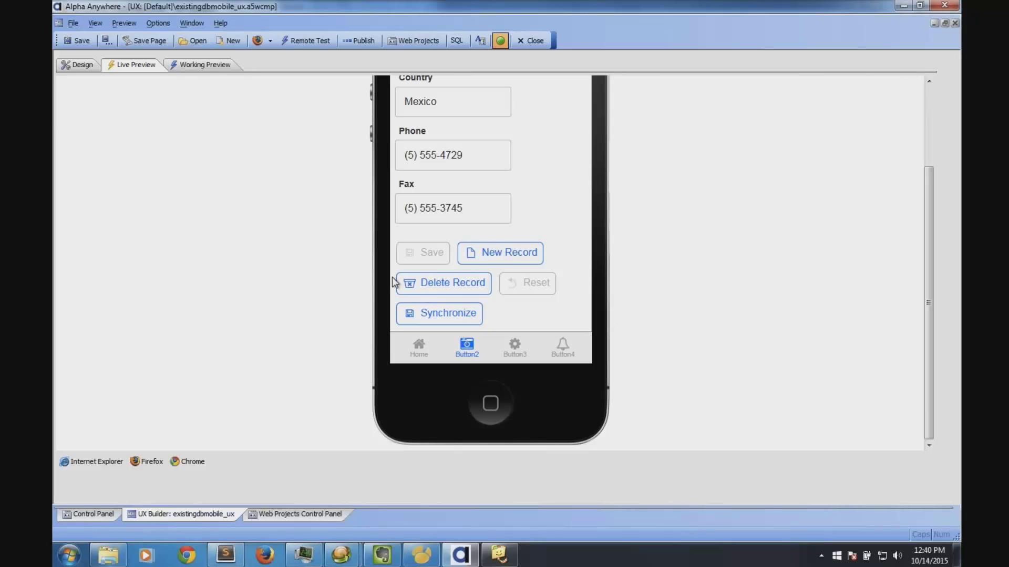
Step: Synchronize the saved local edit to the server, checking the edited customer's row in the list before and after
left_click(423, 347)
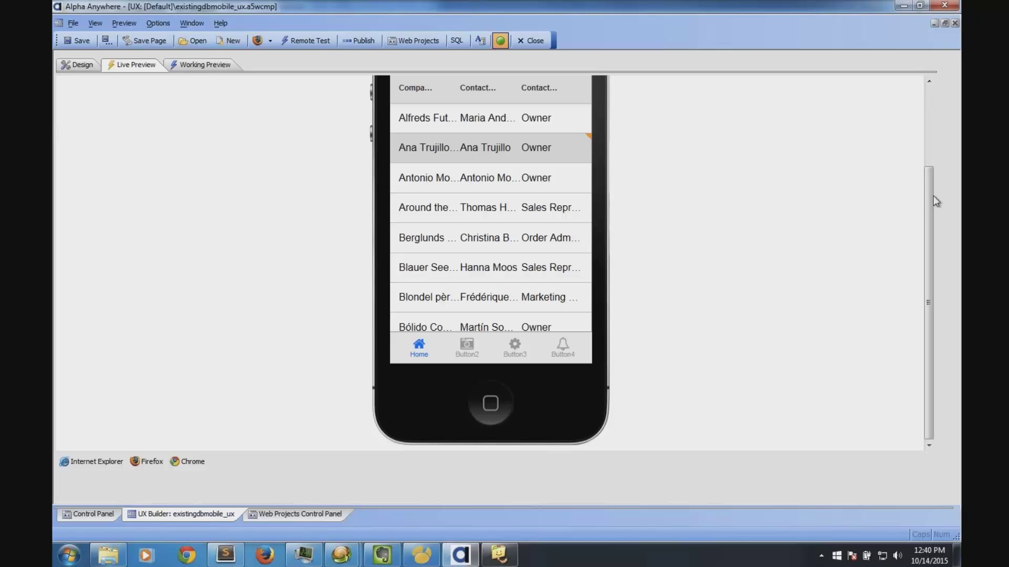
left_click_drag(932, 200, 931, 187)
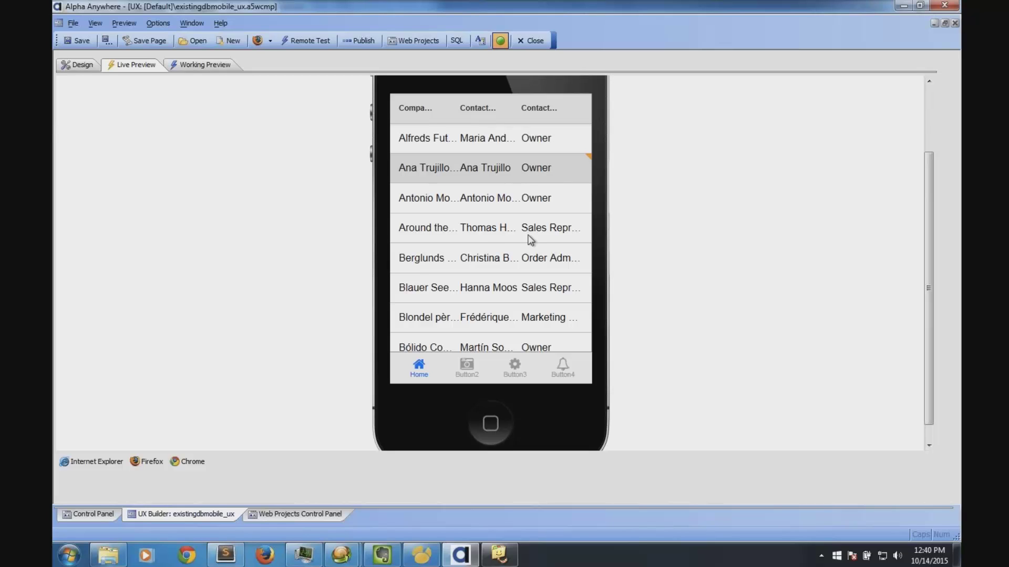
left_click(463, 364)
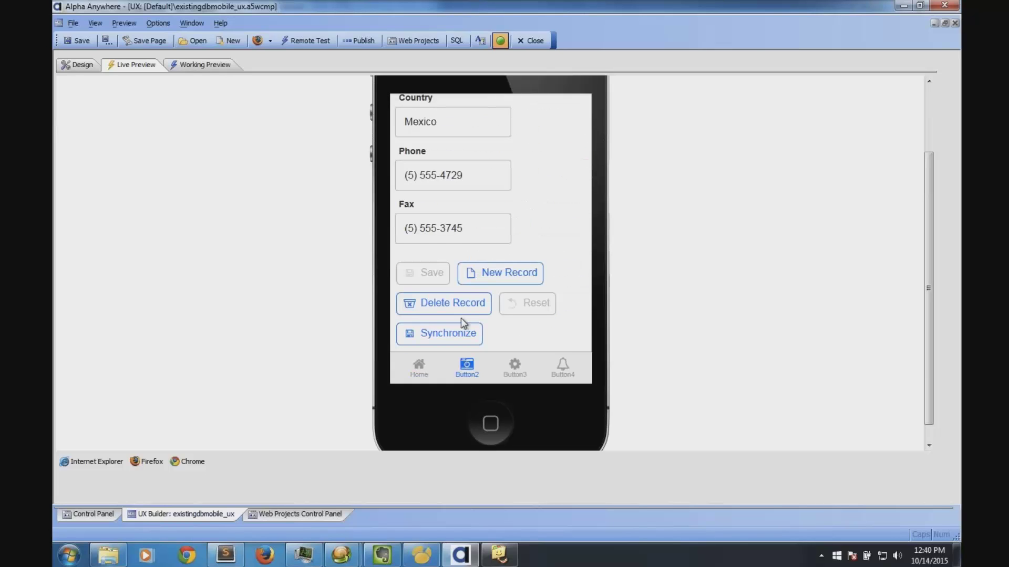
left_click(457, 331)
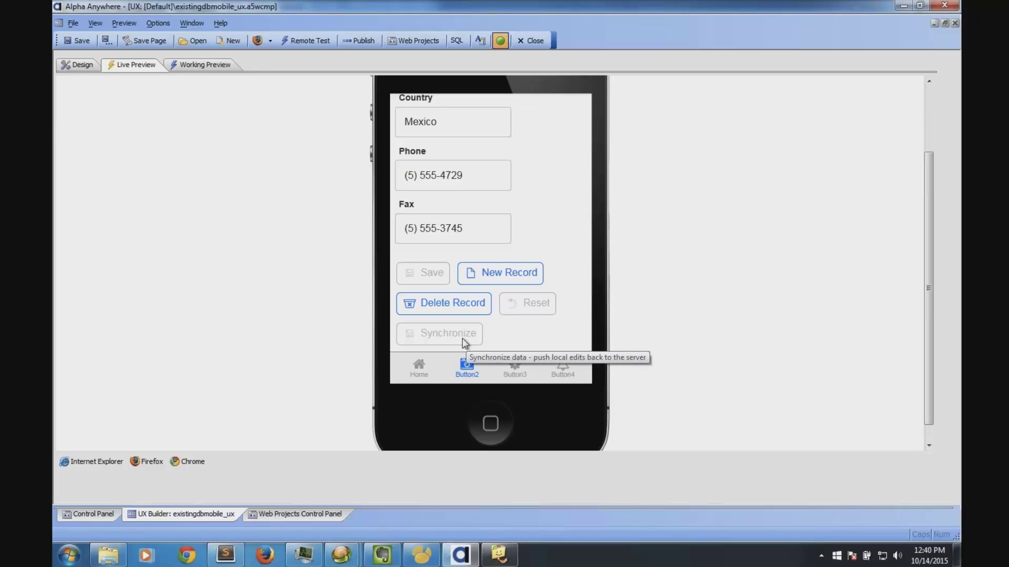
left_click(413, 358)
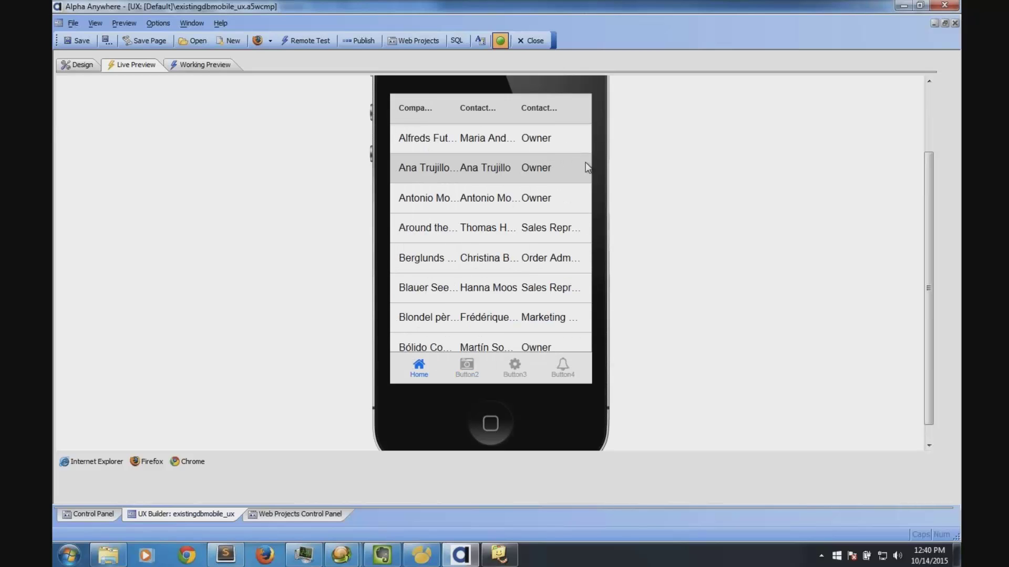
Step: Examine the second customer's detail fields and record buttons, switching between the list and detail cards
left_click(540, 168)
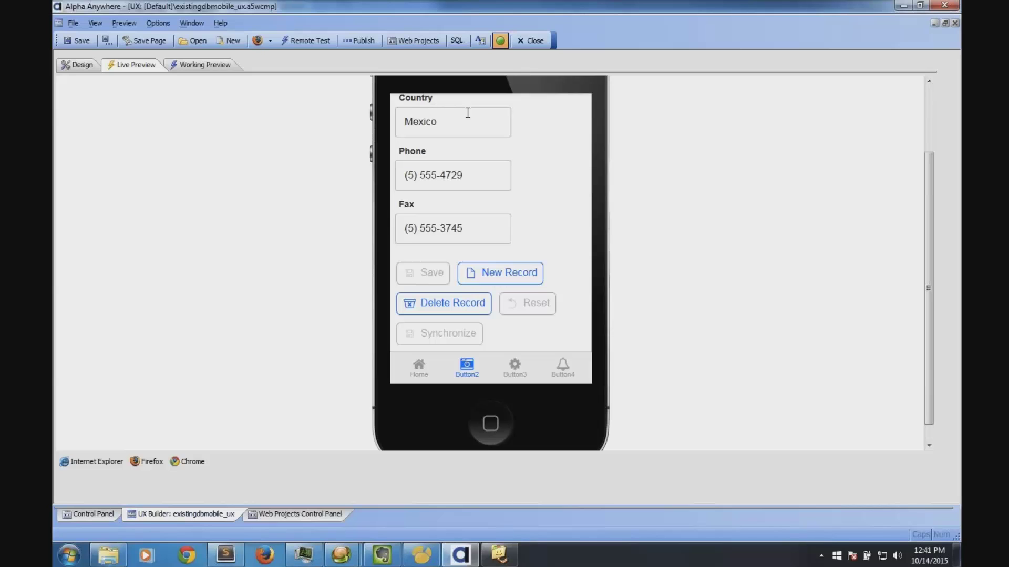
left_click_drag(552, 176, 561, 247)
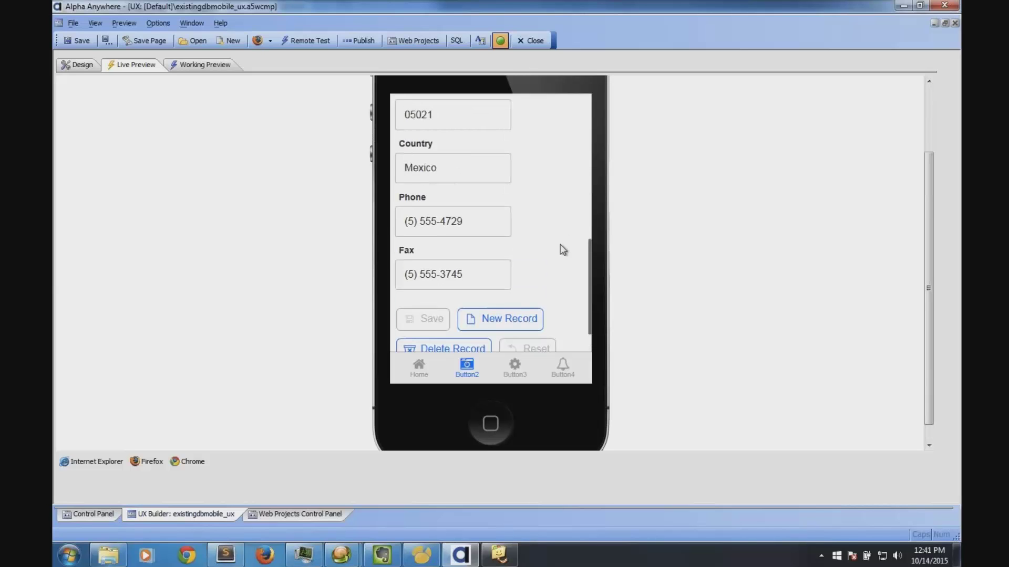
scroll(558, 189, "down", 2)
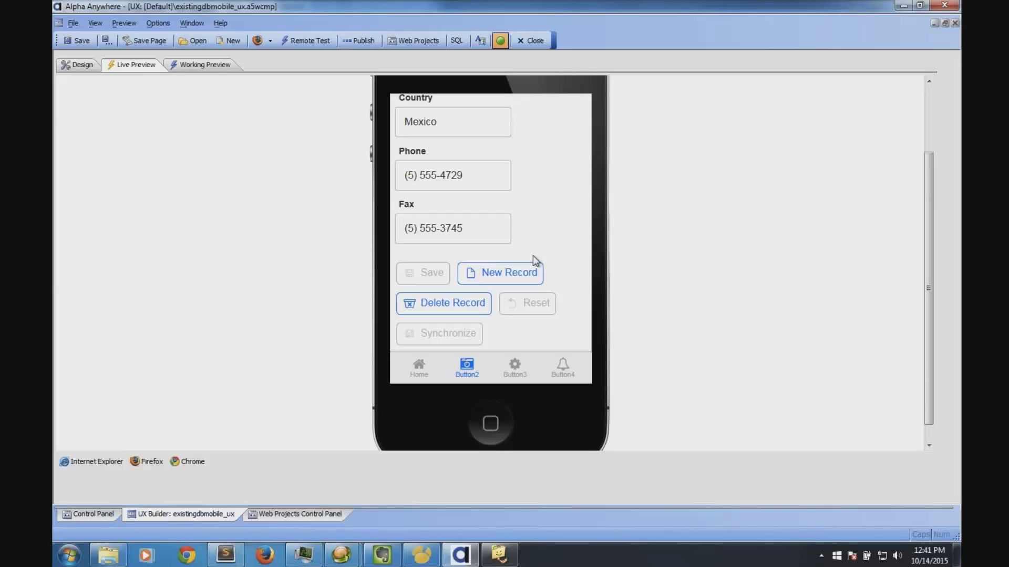
left_click(430, 365)
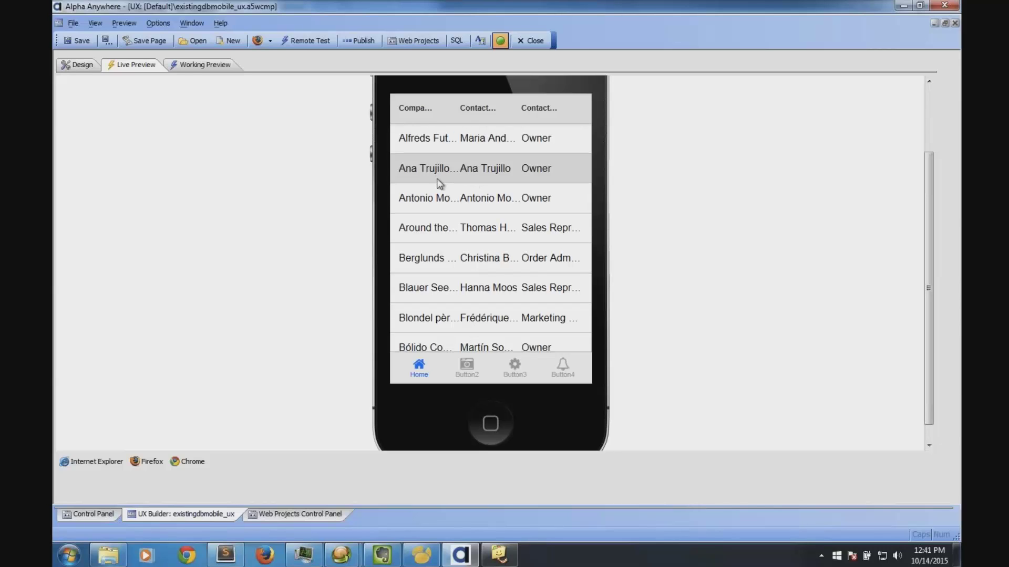
left_click(467, 364)
left_click(461, 162)
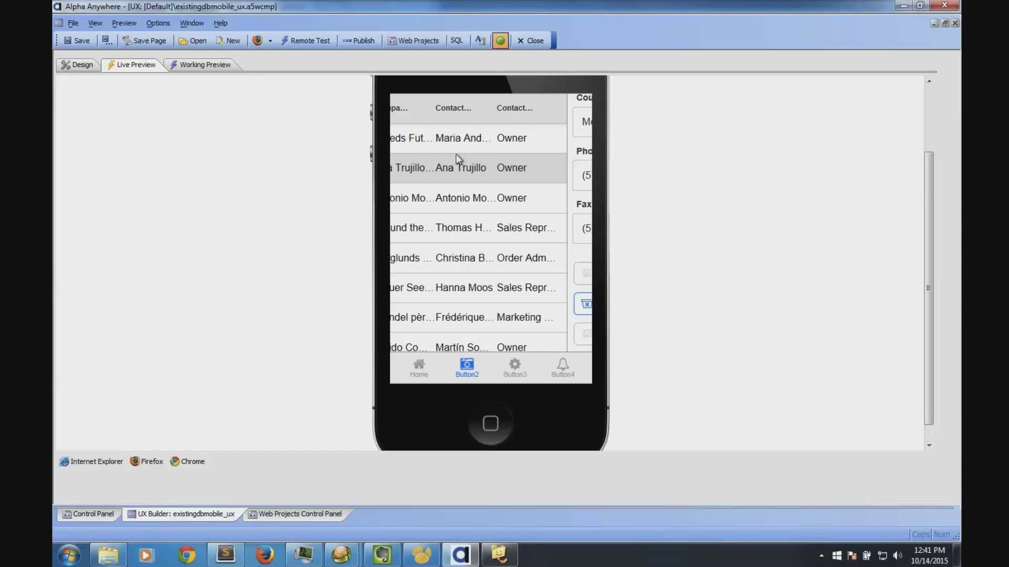
scroll(564, 288, "up", 10)
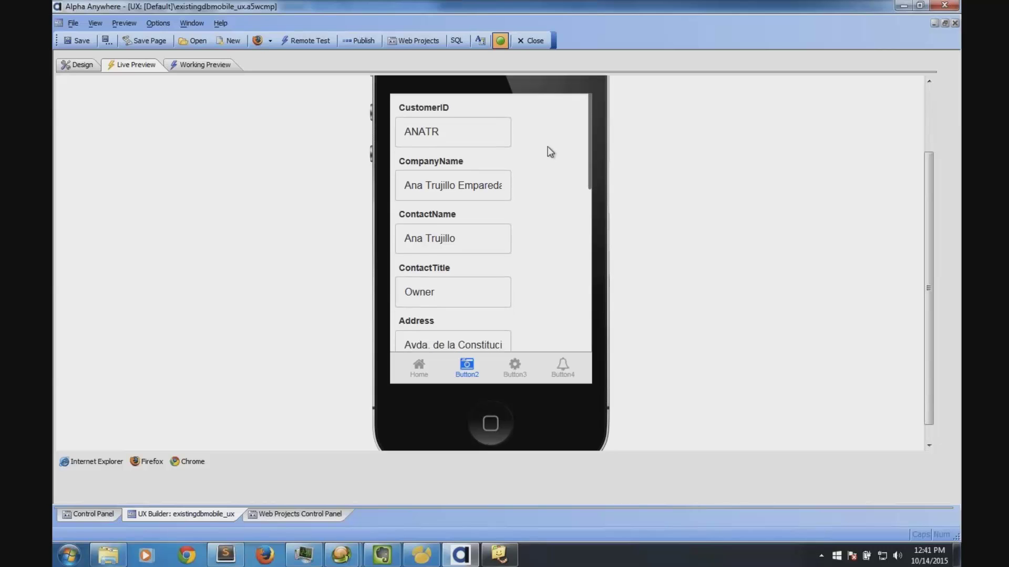
Step: Replace the static text in PANELCARD_3 of the component design with a map control named map
left_click(79, 64)
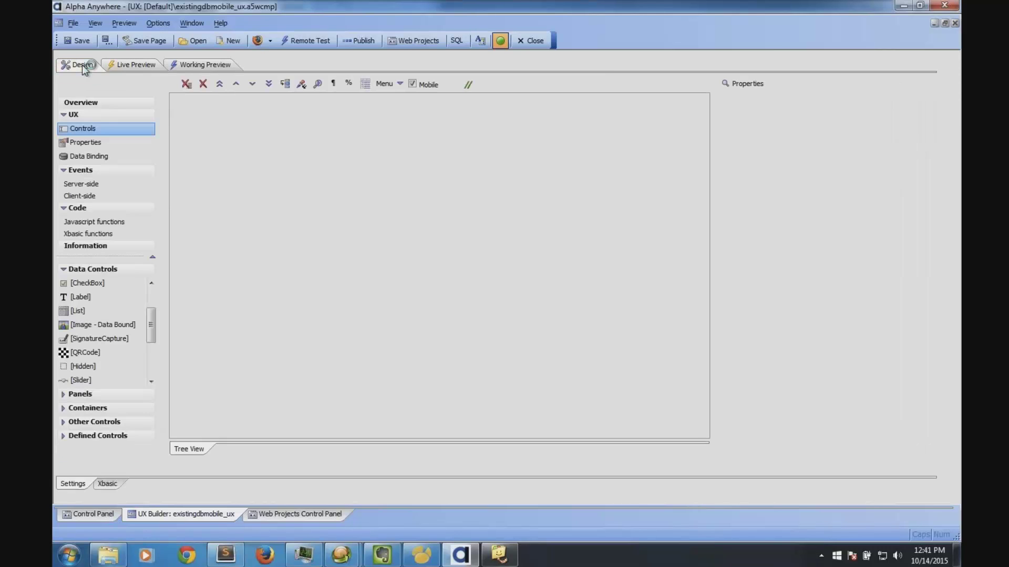
left_click(235, 393)
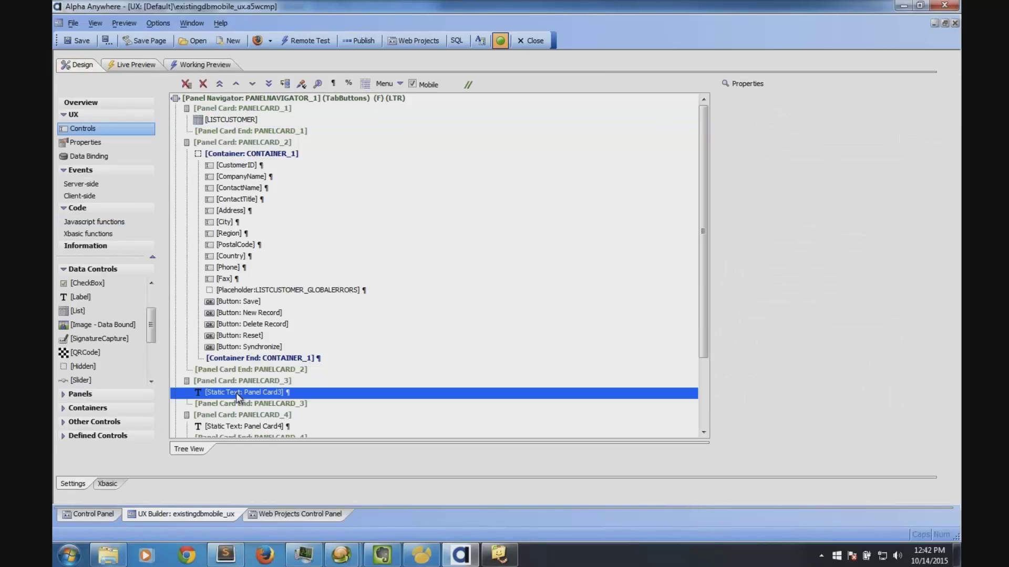
left_click(203, 84)
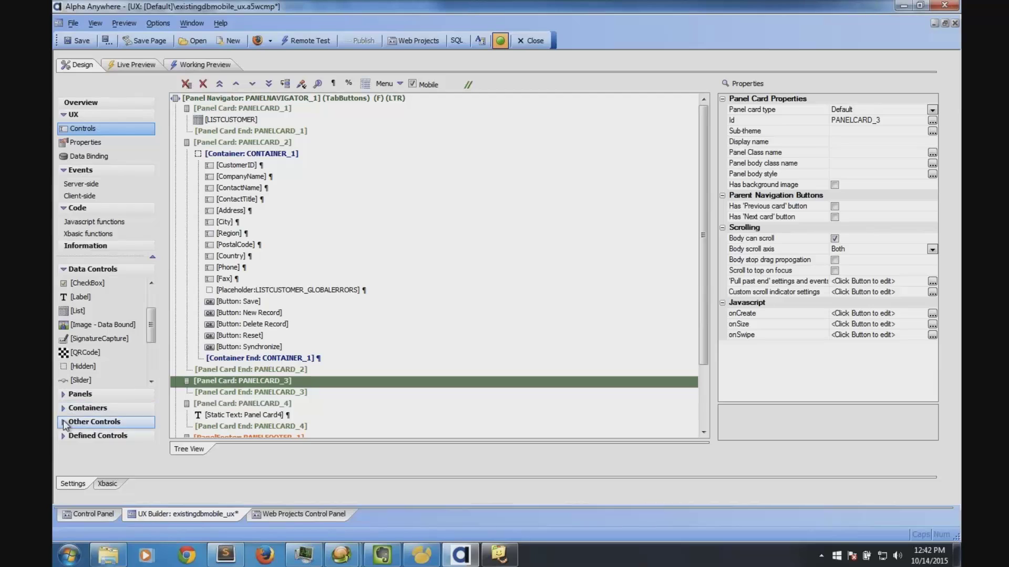
left_click(153, 378)
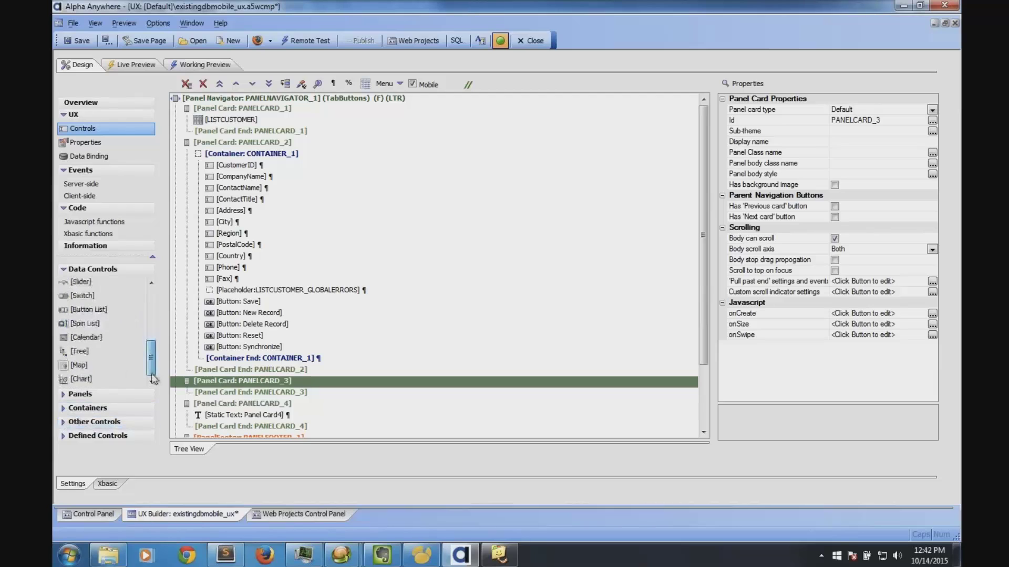
double_click(79, 366)
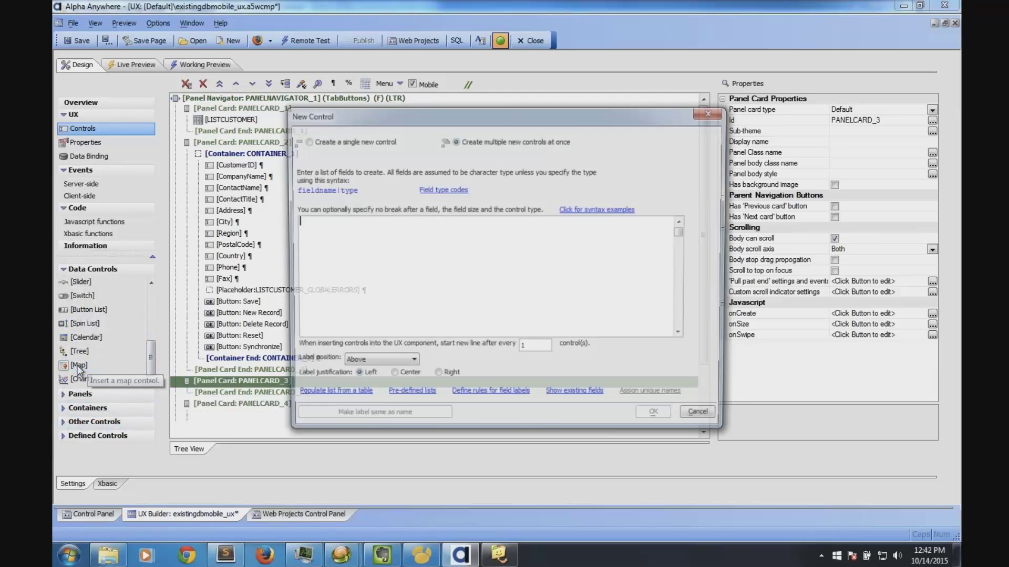
left_click(652, 420)
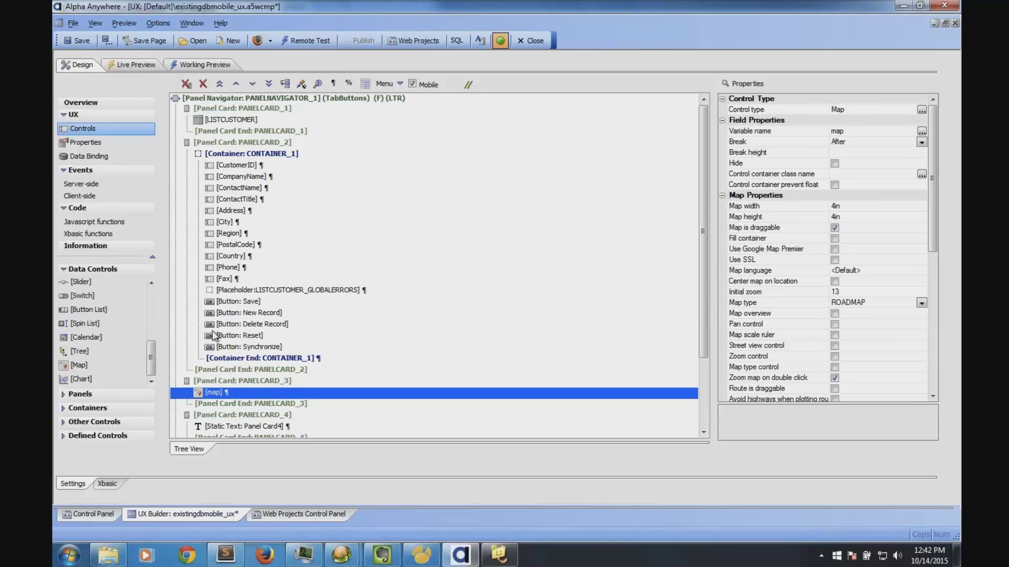
Step: Add a button with the text Map It! as the first control inside CONTAINER_1 on PANELCARD_2
left_click(242, 155)
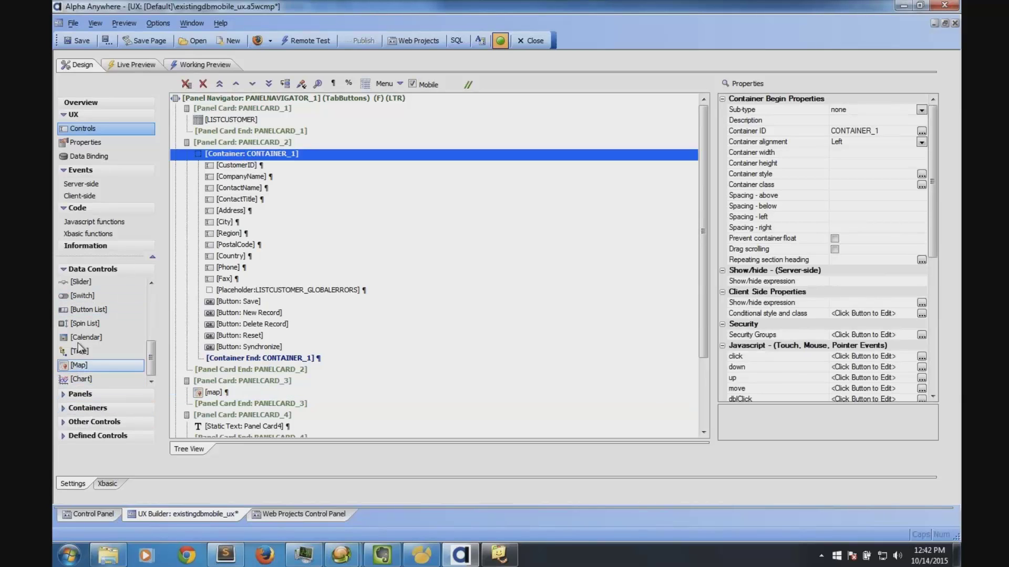
scroll(143, 297, "up", 4)
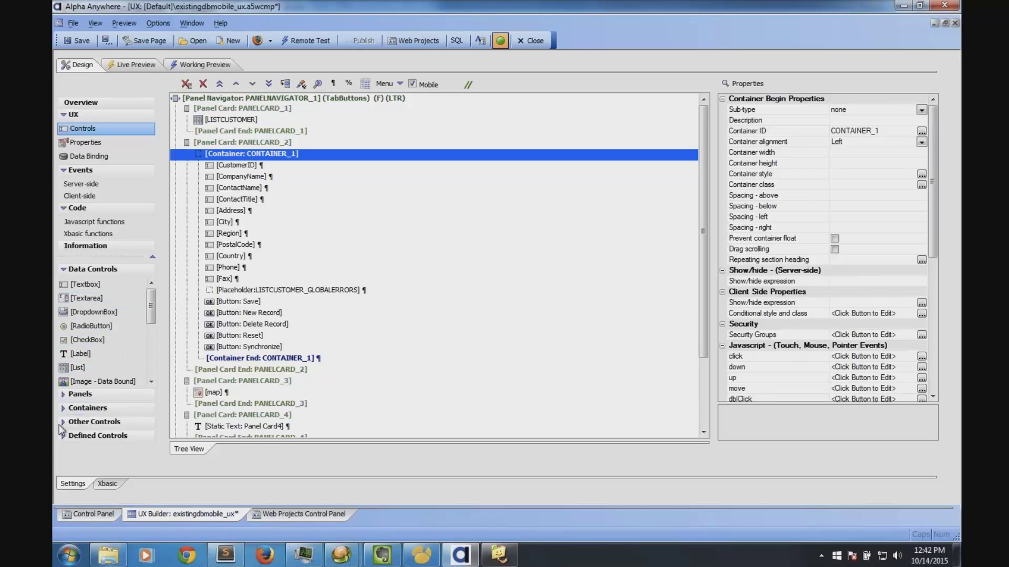
left_click(74, 422)
double_click(84, 353)
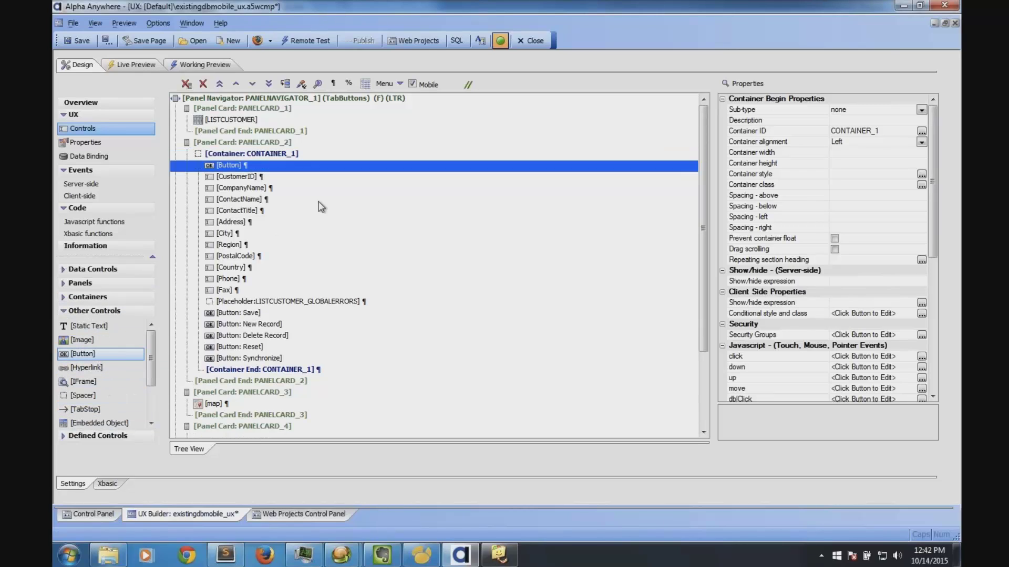
type("Map")
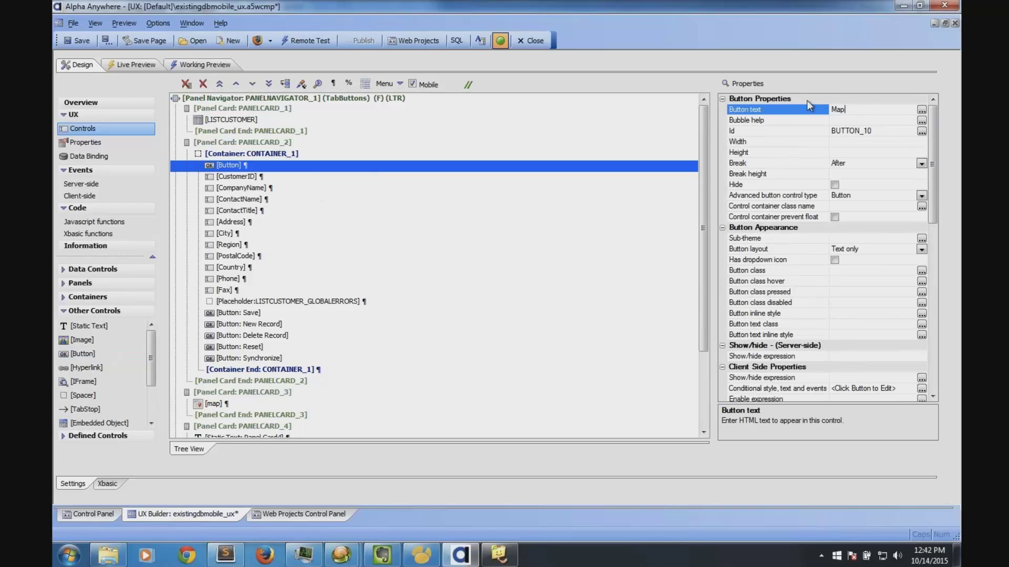
type(" It!")
key("Return")
left_click(217, 157)
left_click(382, 167)
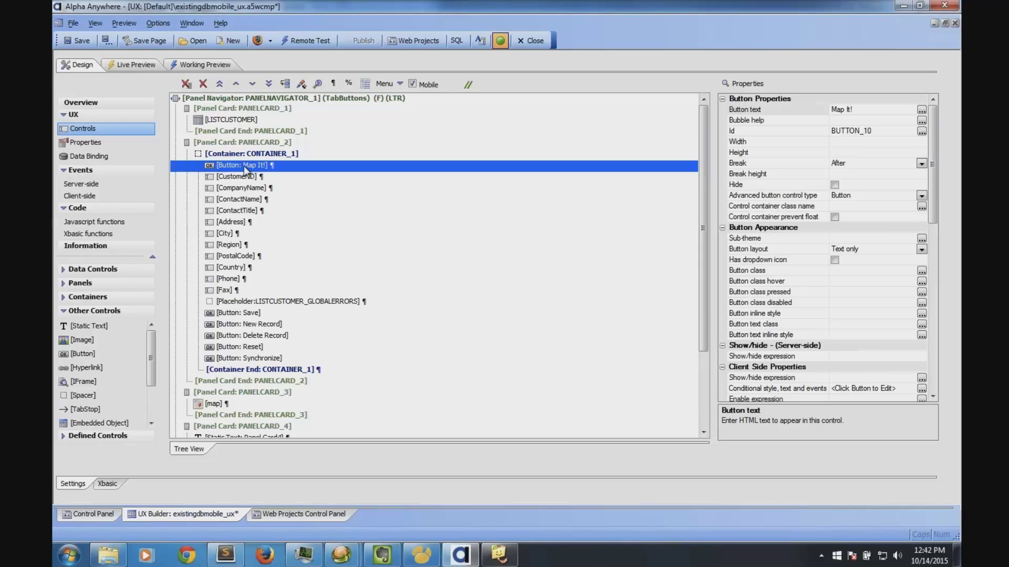
Step: Add a Panel Actions action to the Map It! button's click event
left_click(229, 401)
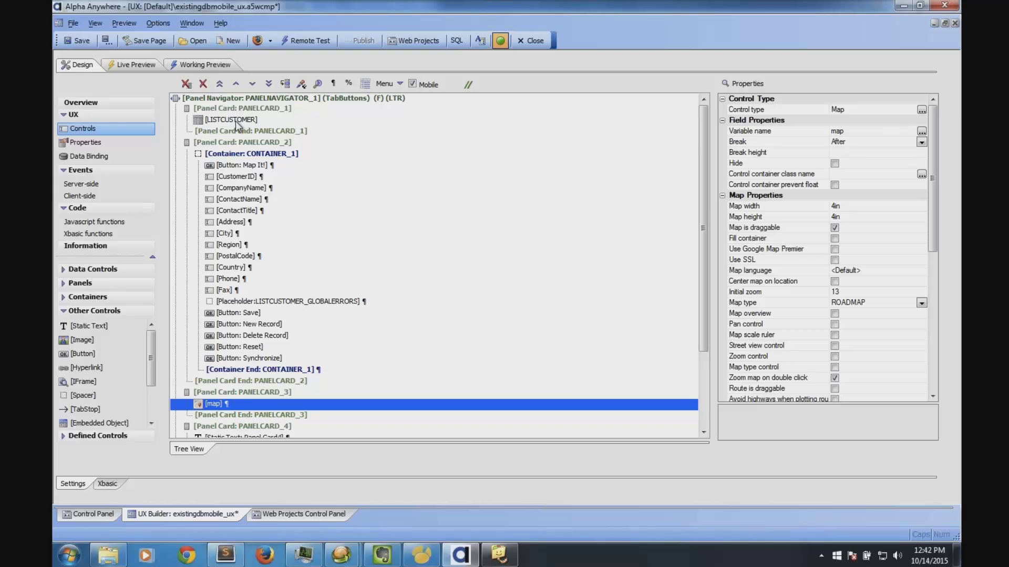
left_click(237, 164)
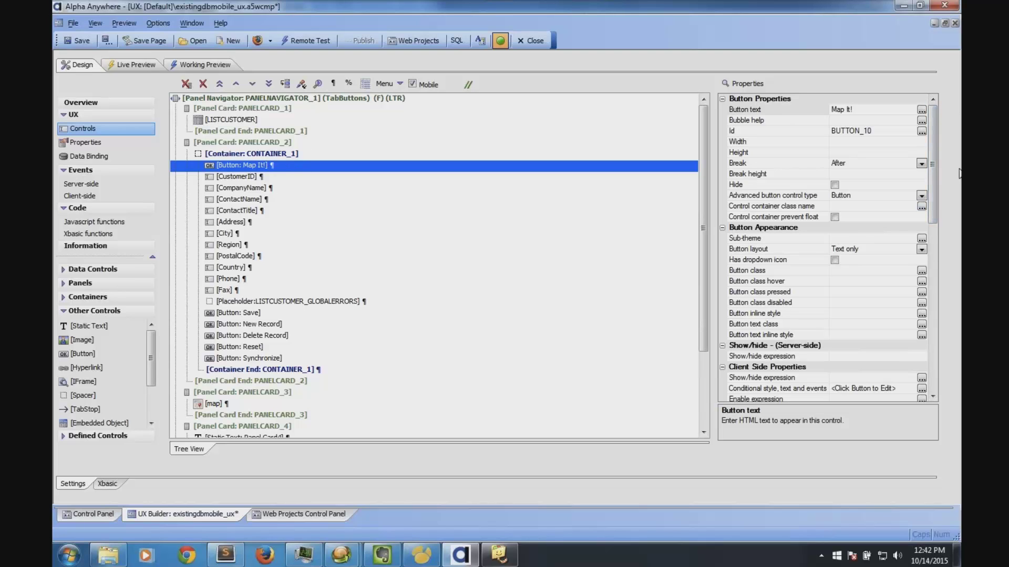
scroll(934, 173, "down", 9)
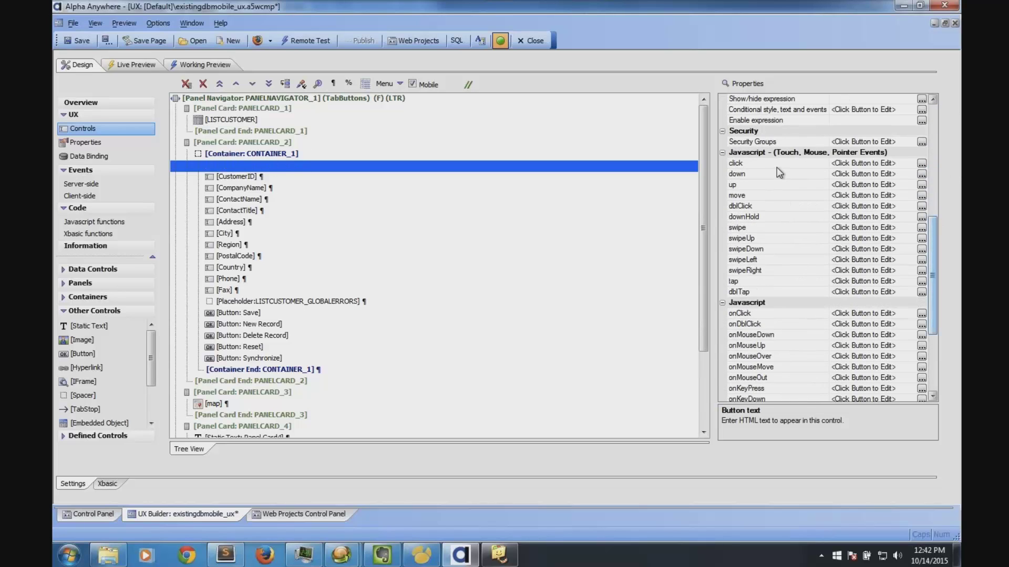
left_click(759, 163)
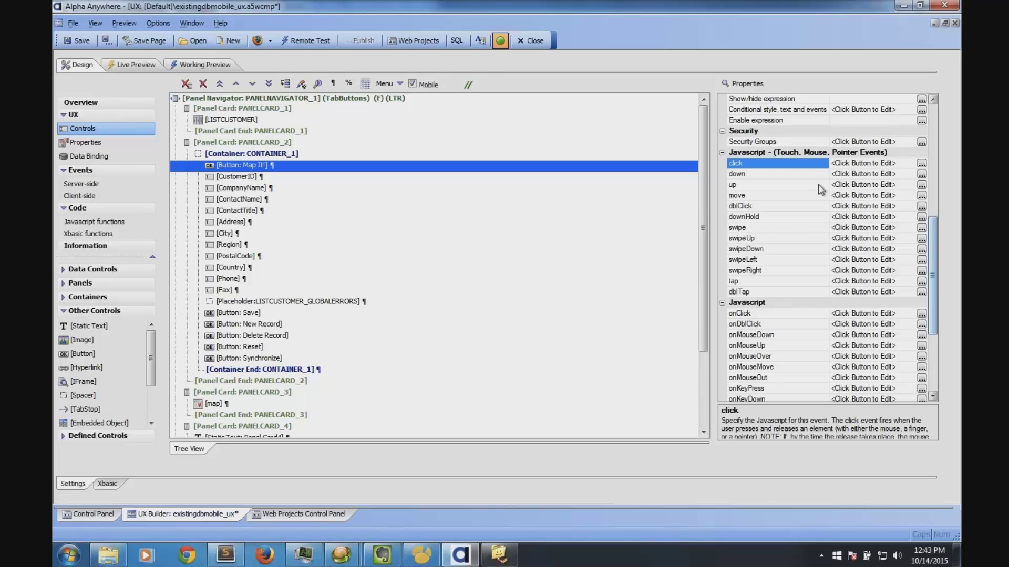
left_click(922, 164)
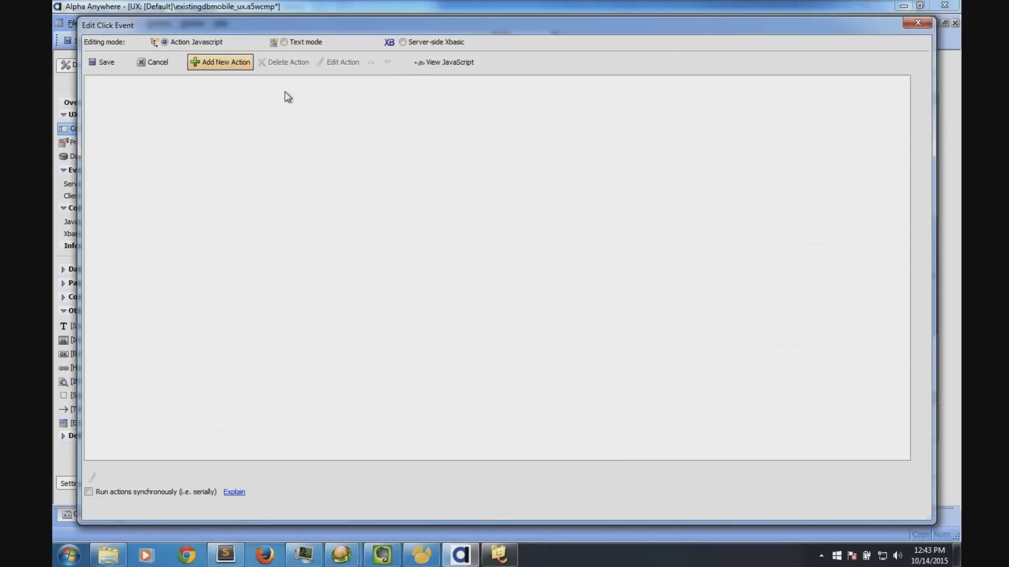
left_click(244, 66)
type("pan")
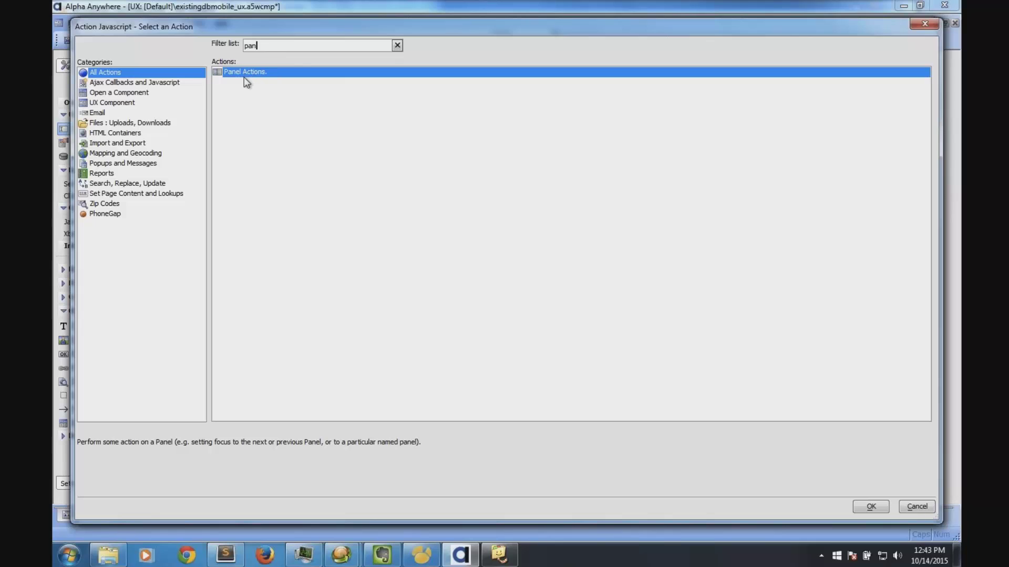
double_click(239, 72)
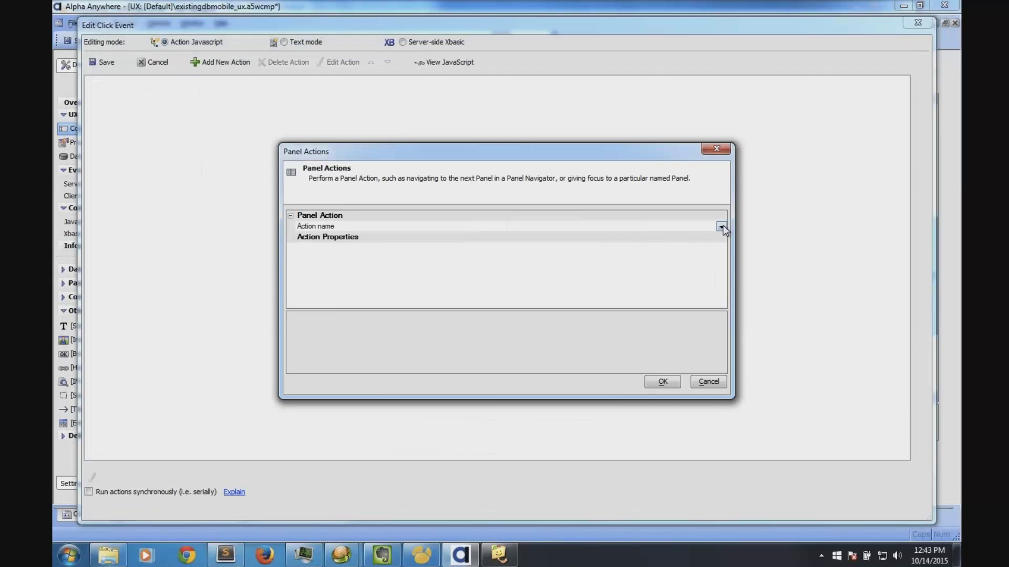
Step: Configure the panel action as Set Active Panel with PANELCARD_3 as its target and confirm it
left_click(721, 226)
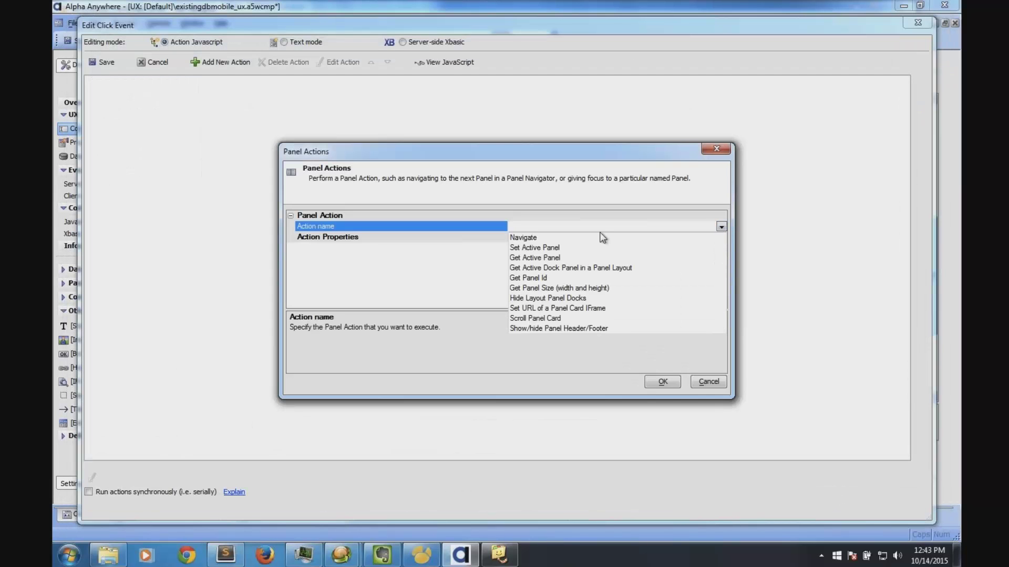
left_click(551, 248)
left_click(721, 248)
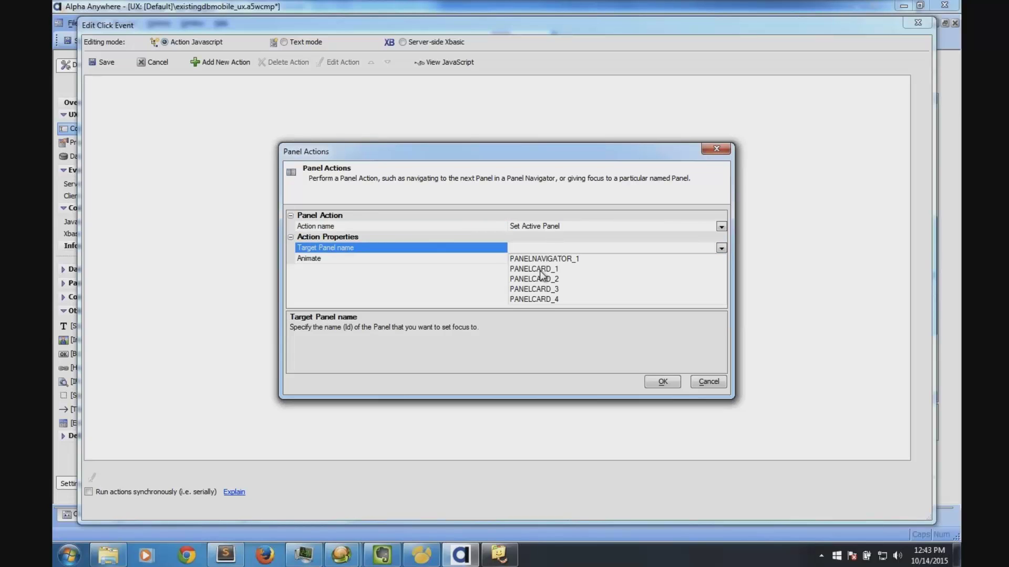
left_click(546, 290)
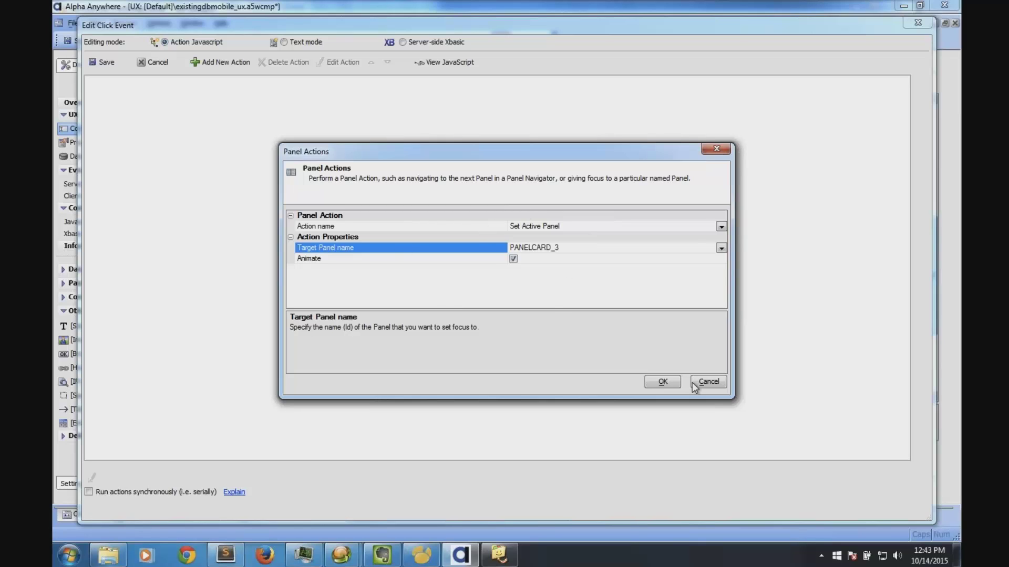
left_click(666, 381)
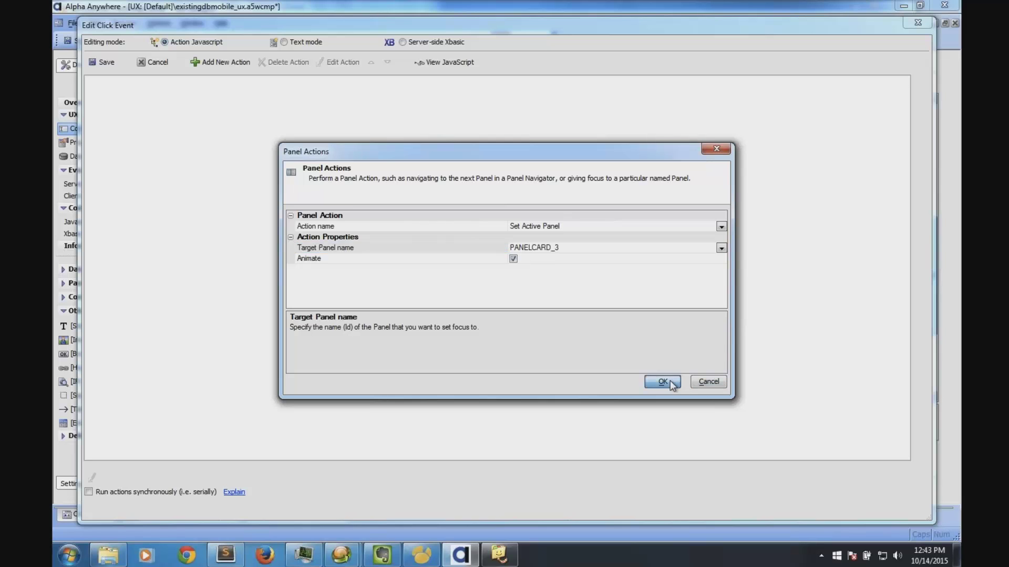
Step: Add a Google Map Method (UX Component) action to the same click event
left_click(598, 306)
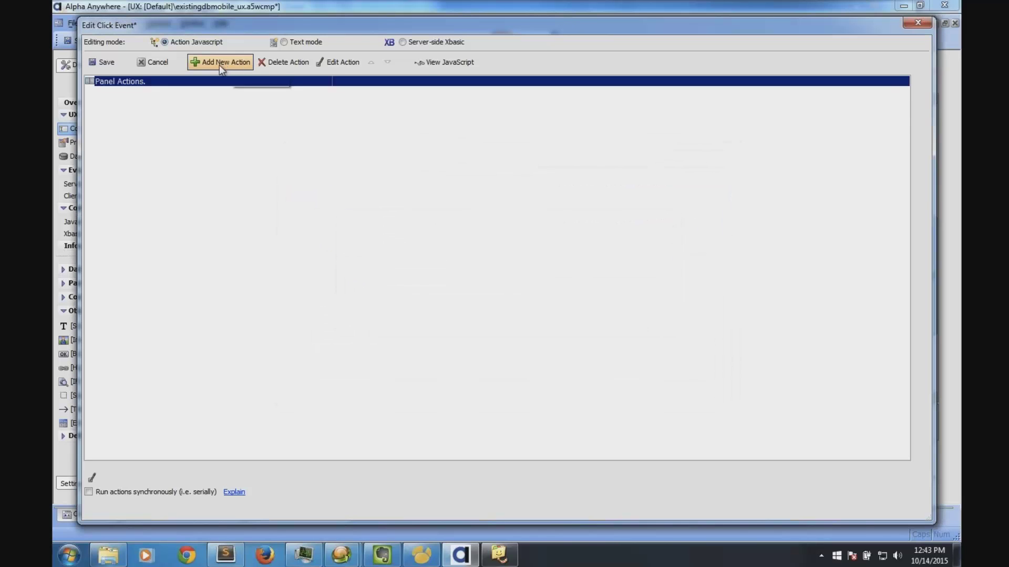
type("map")
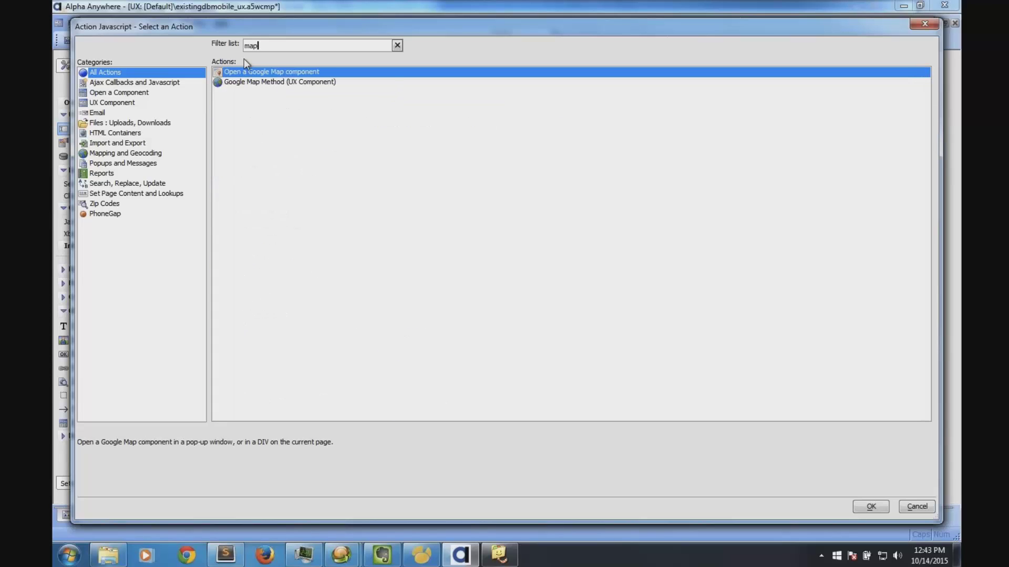
left_click(247, 86)
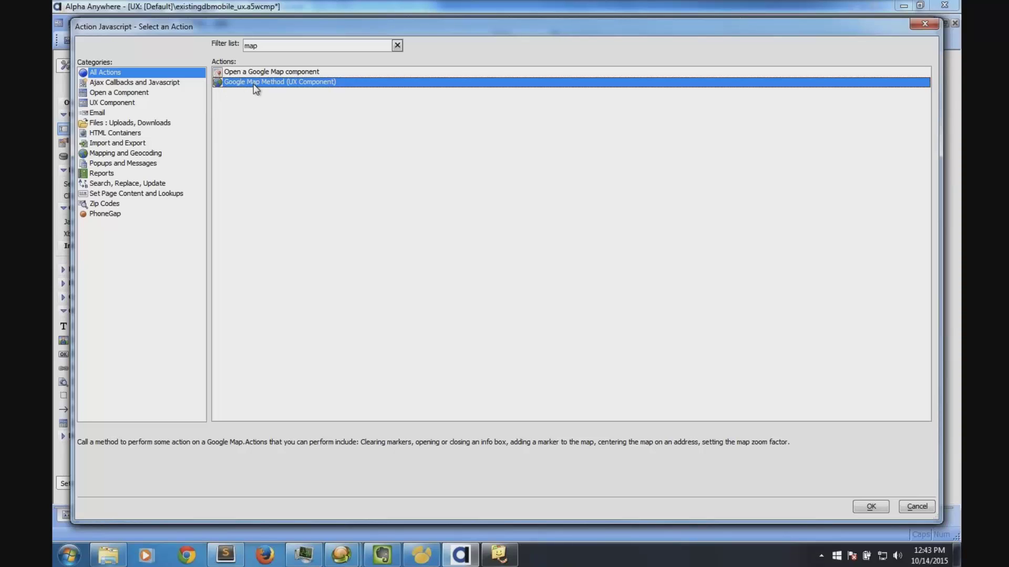
left_click(872, 506)
Step: Set the map action to operate on the map control and add a marker to the map
left_click(313, 140)
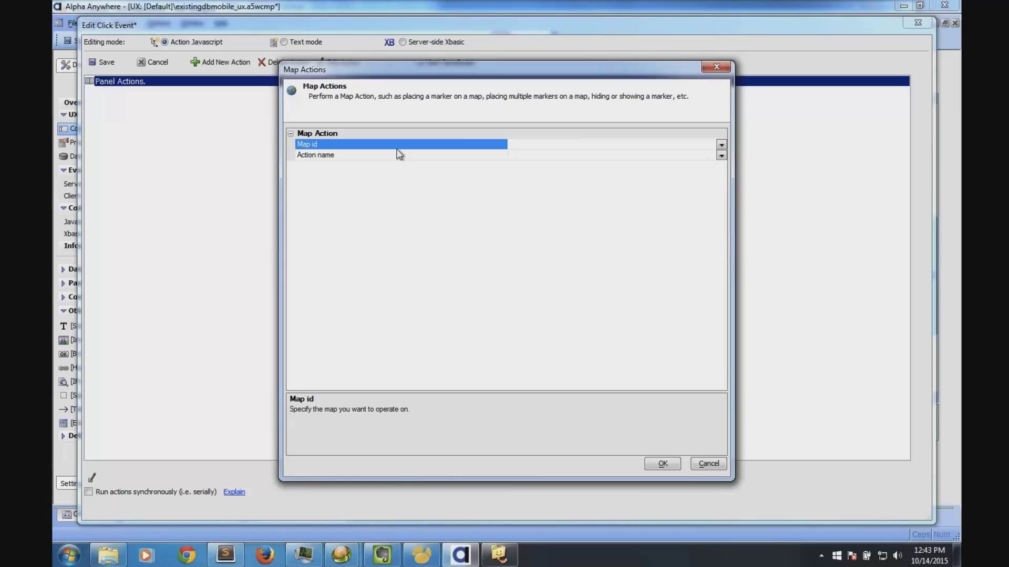
left_click(721, 144)
left_click(541, 156)
left_click(471, 156)
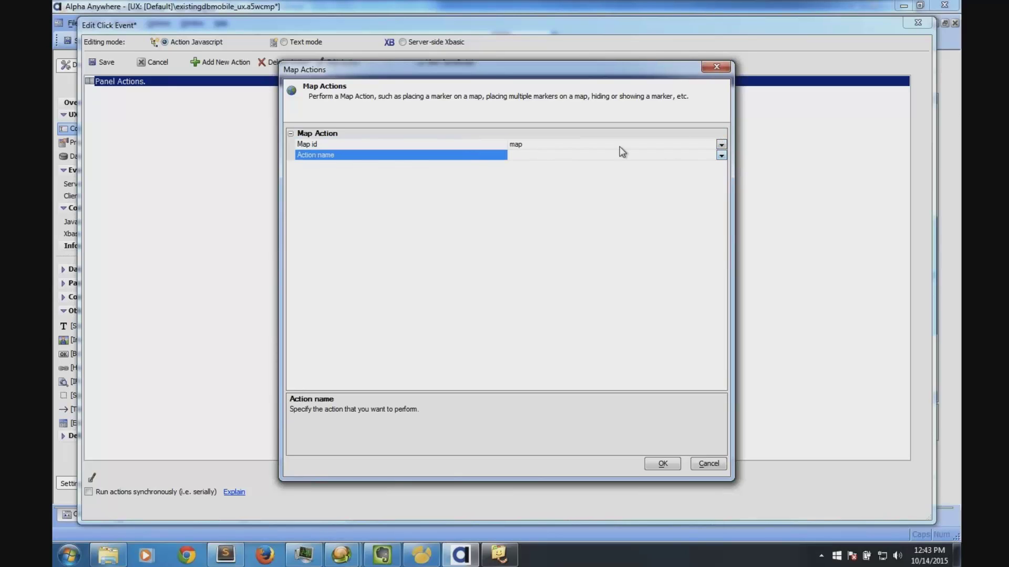
left_click(721, 155)
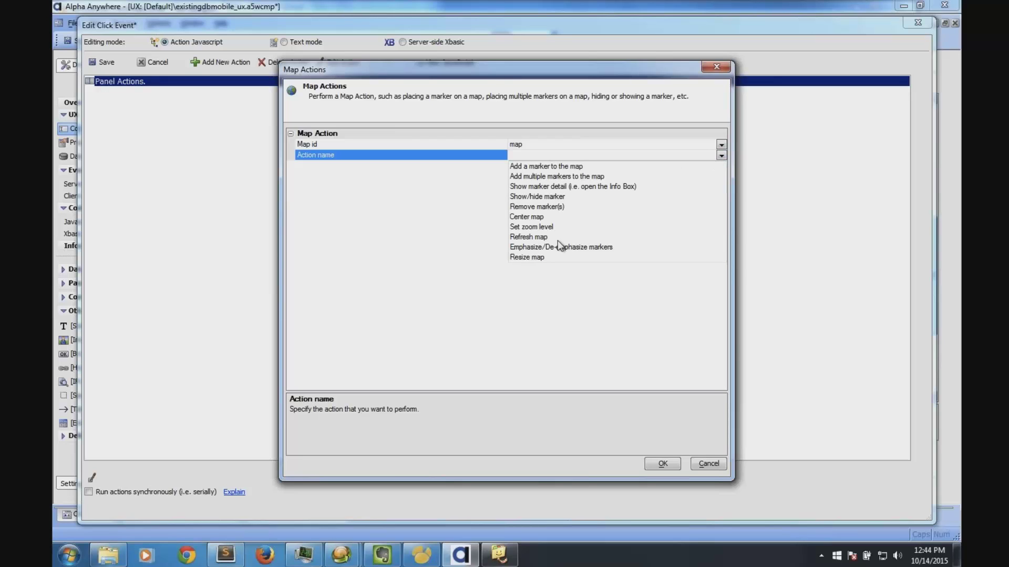
left_click(589, 167)
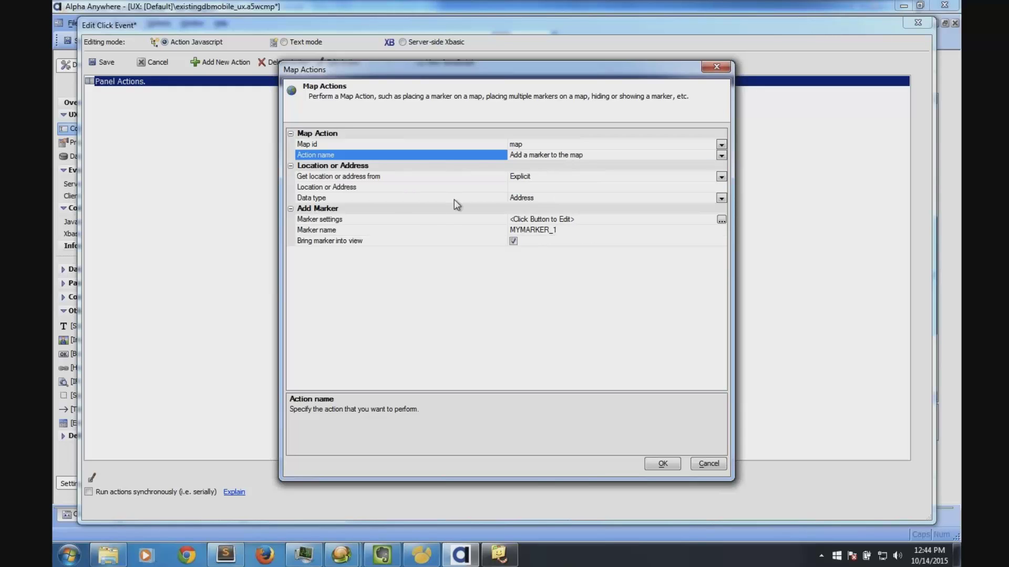
Step: Make the marker action get its location or address from Control(s) on Component
left_click(427, 176)
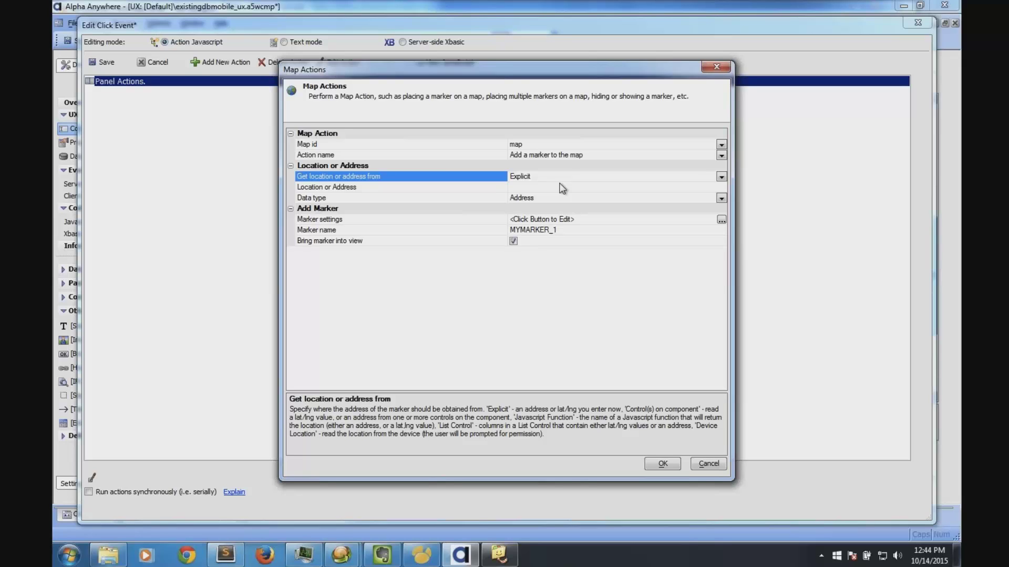
left_click(722, 177)
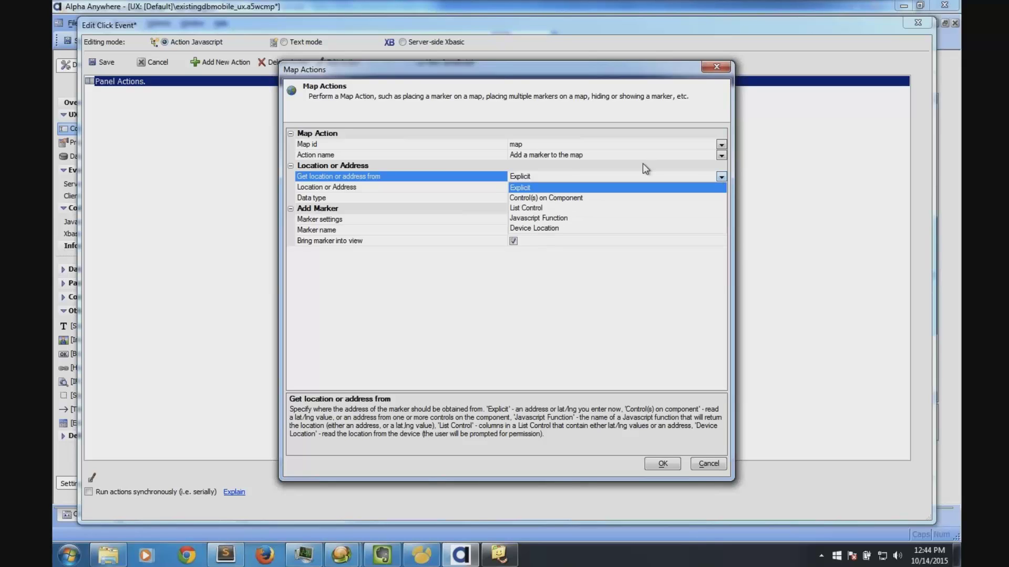
left_click(523, 198)
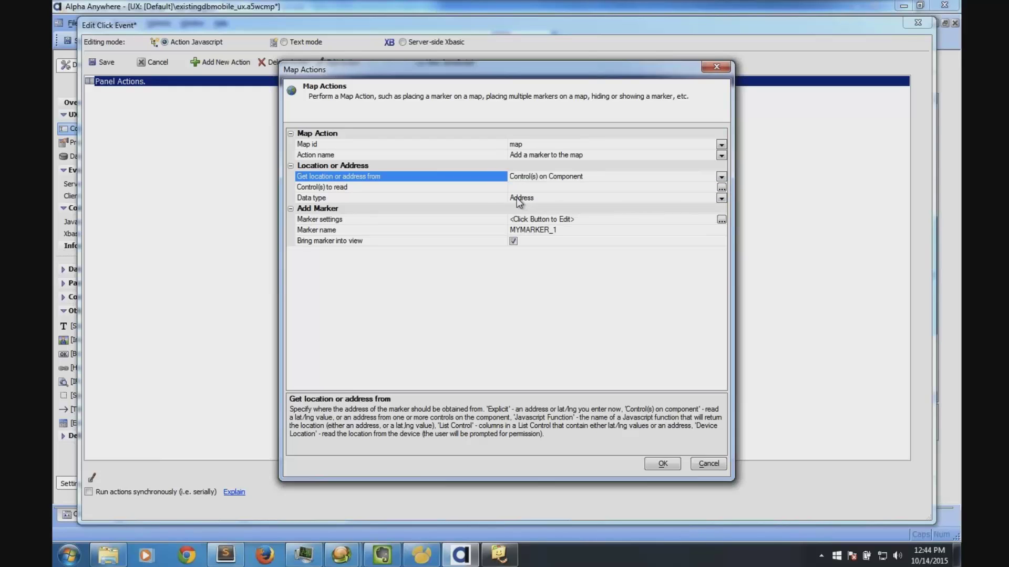
Step: Choose Address, City, PostalCode and Country as the controls to read for the marker address
left_click(435, 189)
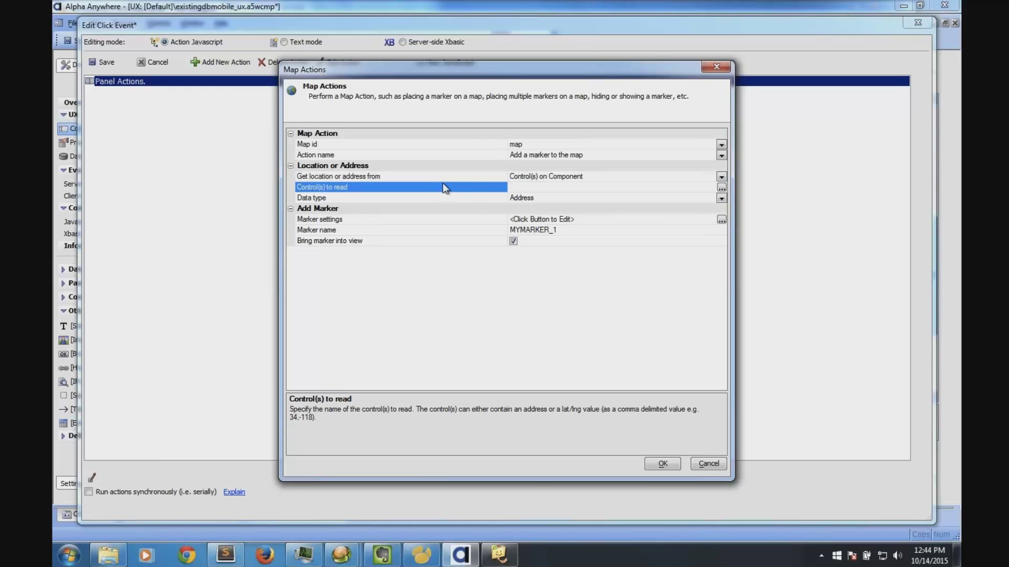
left_click(722, 188)
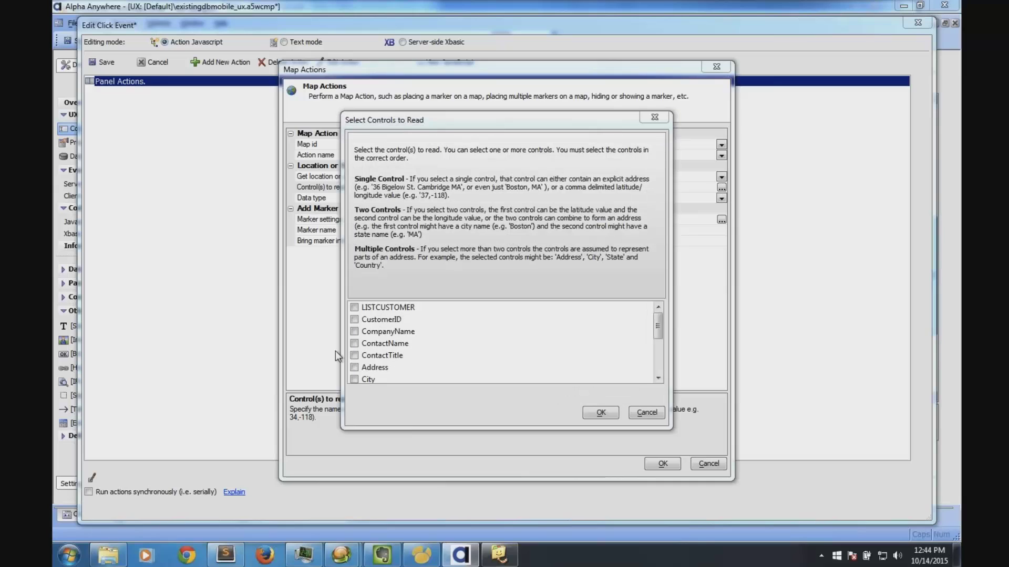
left_click(355, 368)
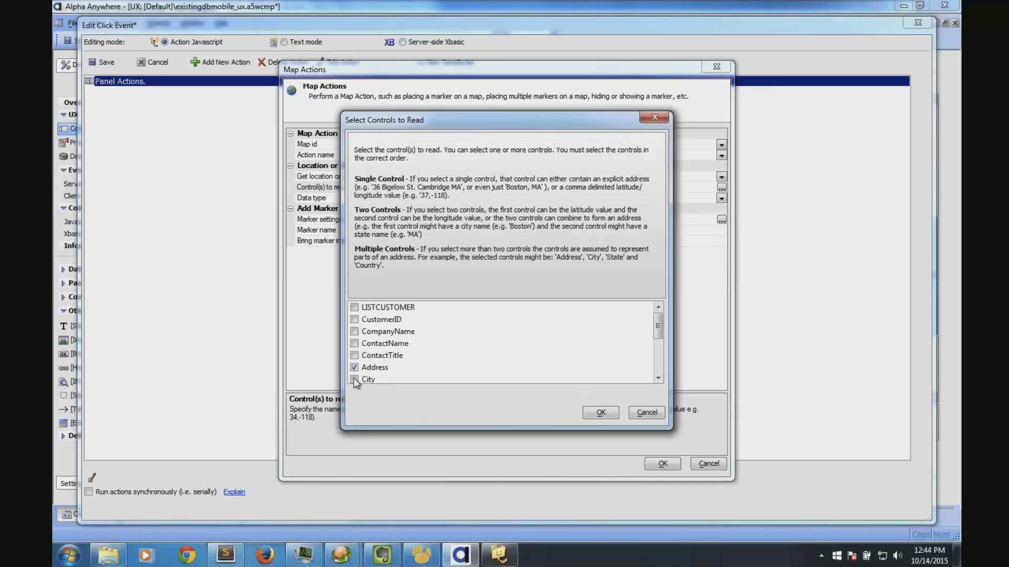
left_click(354, 380)
scroll(384, 365, "down", 2)
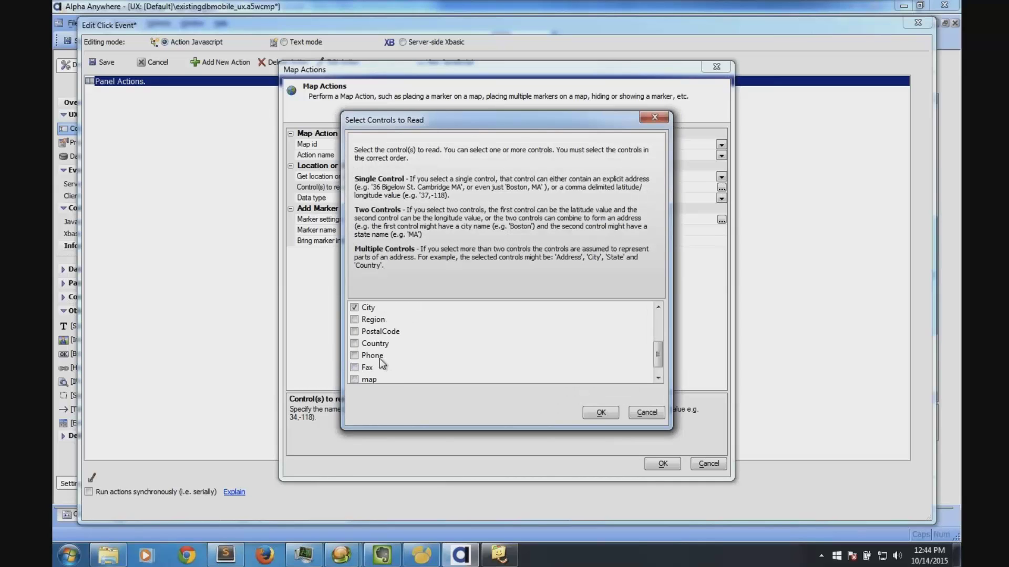
left_click(354, 343)
left_click_drag(660, 358, 660, 347)
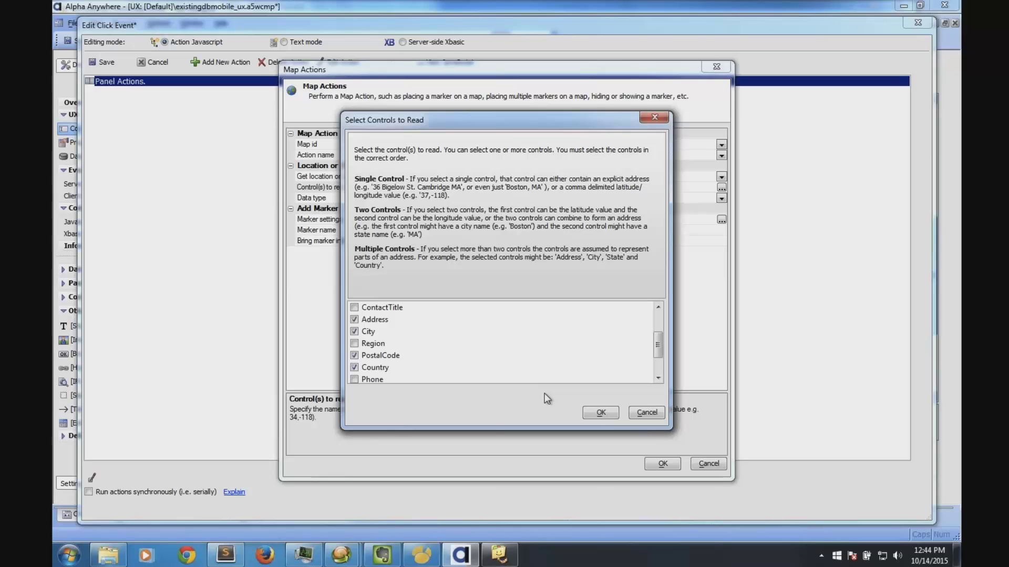
left_click(600, 413)
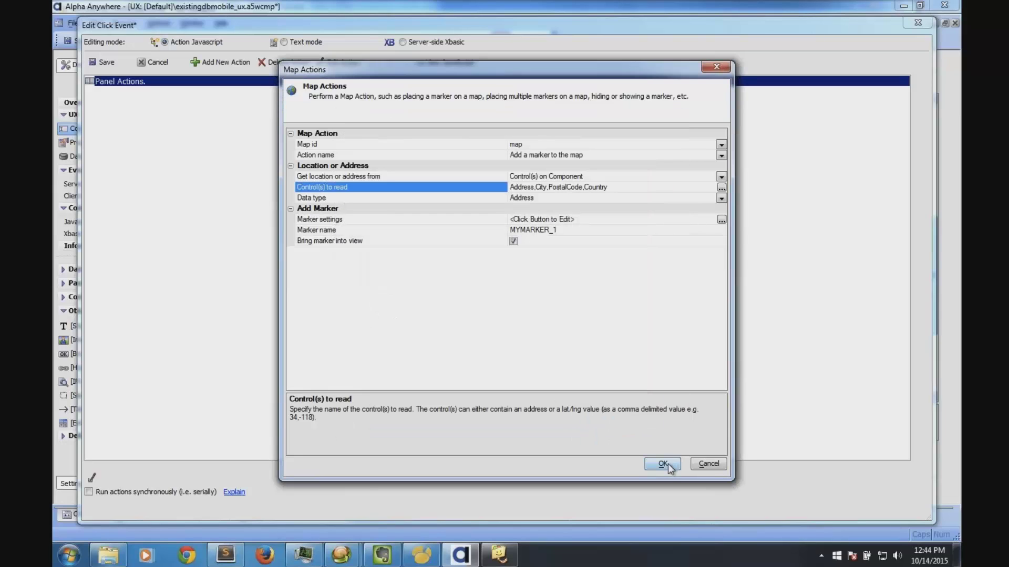
Step: Confirm the map action without a comment and save the Map It! button's click event
left_click(662, 462)
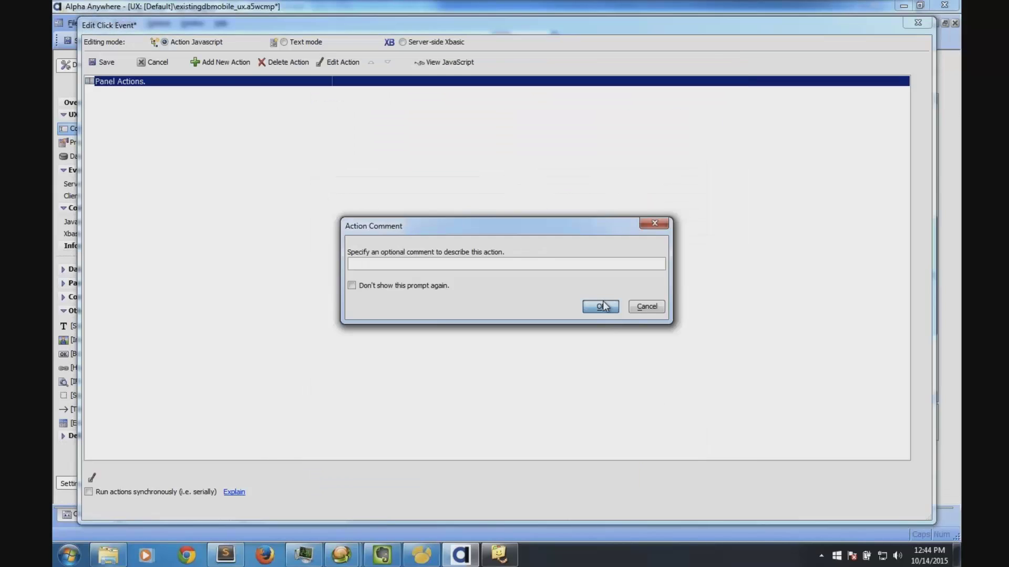
left_click(601, 302)
left_click(158, 82)
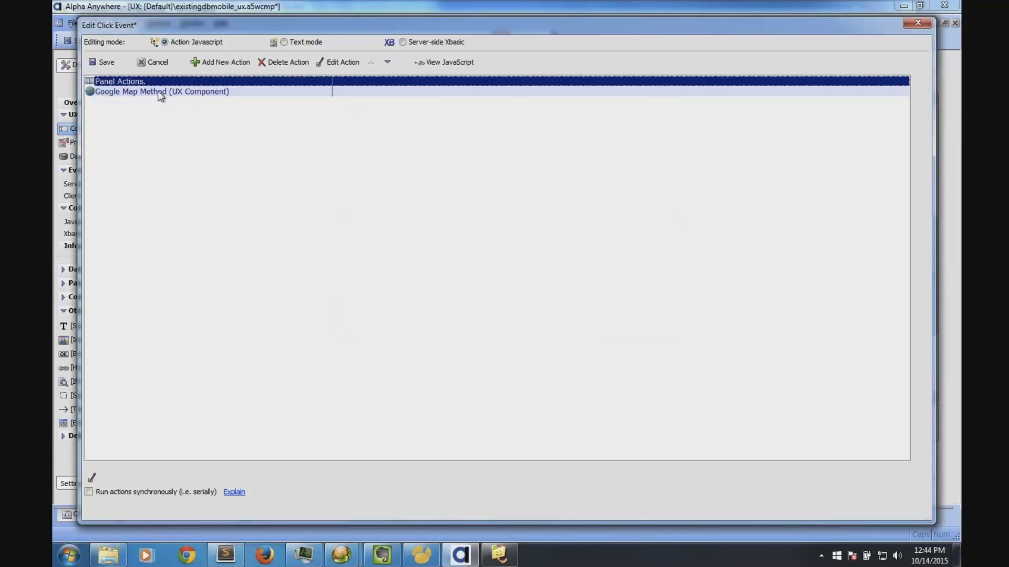
left_click(158, 92)
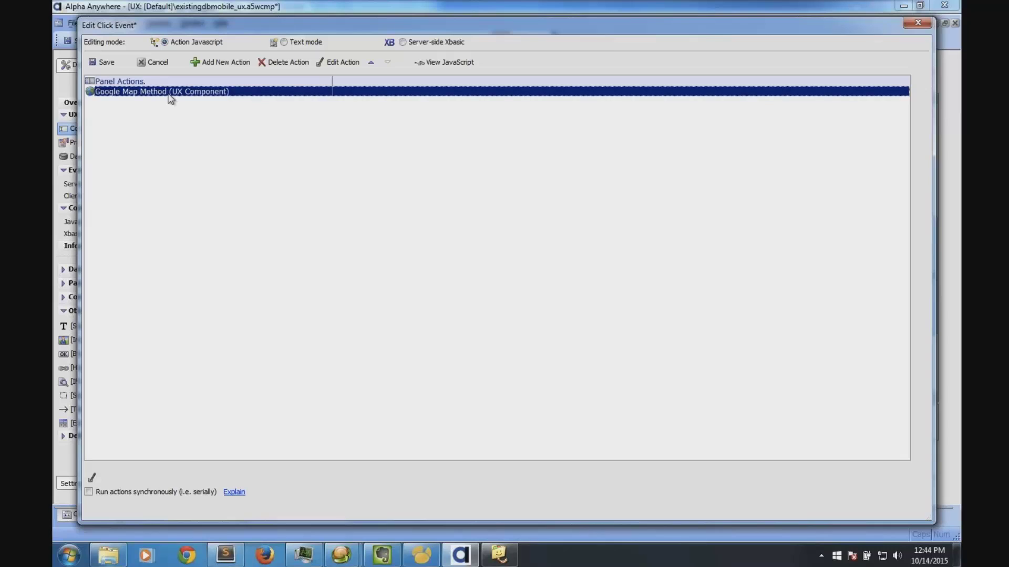
left_click(110, 63)
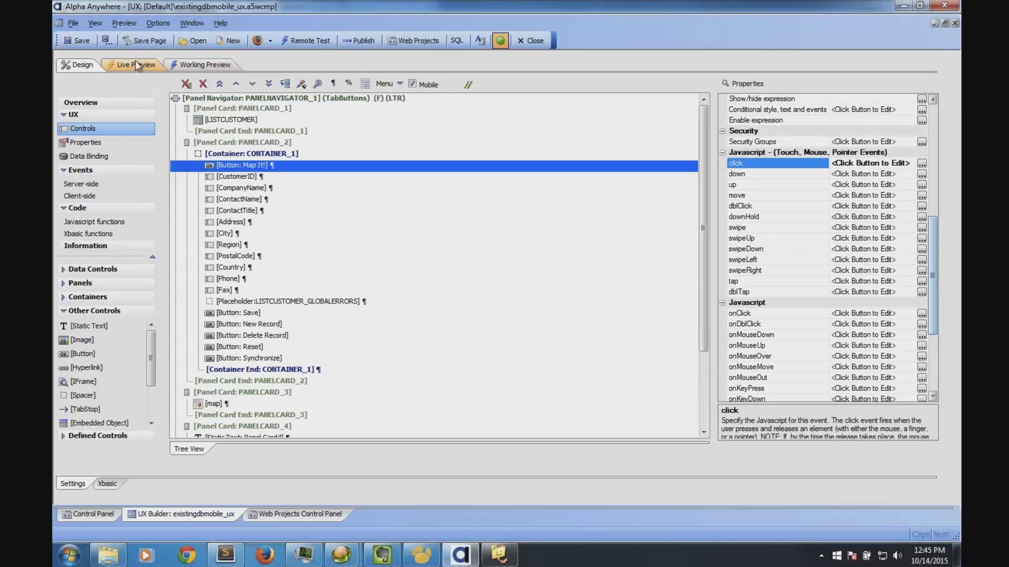
Step: Run the component in Live Preview, open the second customer's details and test the Map It! button
left_click(135, 65)
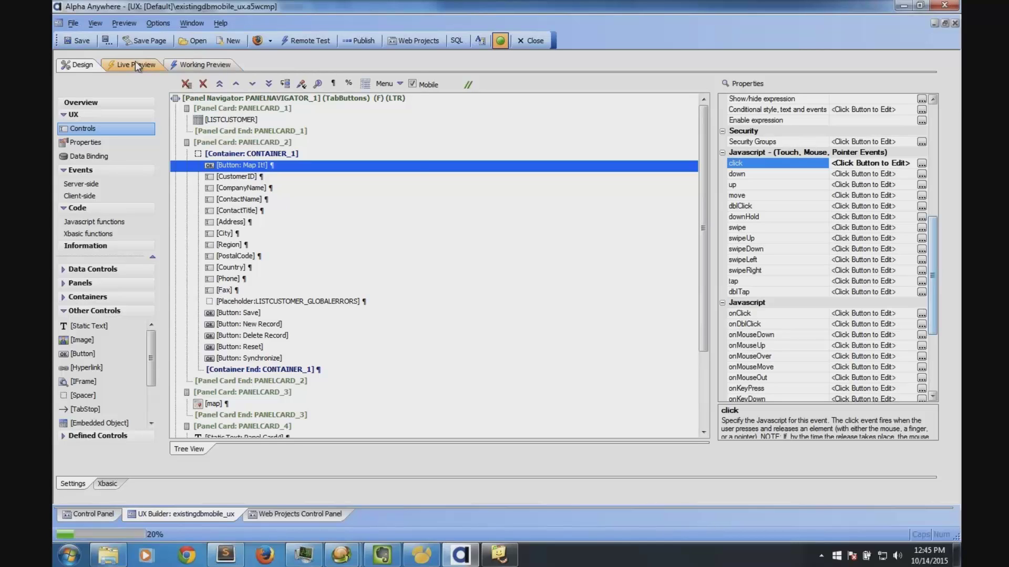
left_click(326, 112)
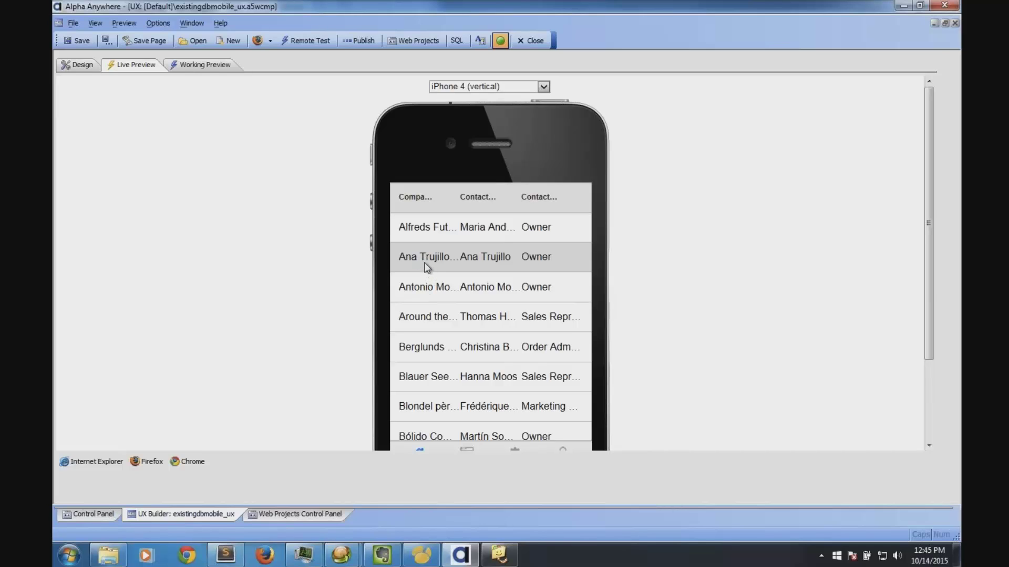
scroll(556, 304, "down", 3)
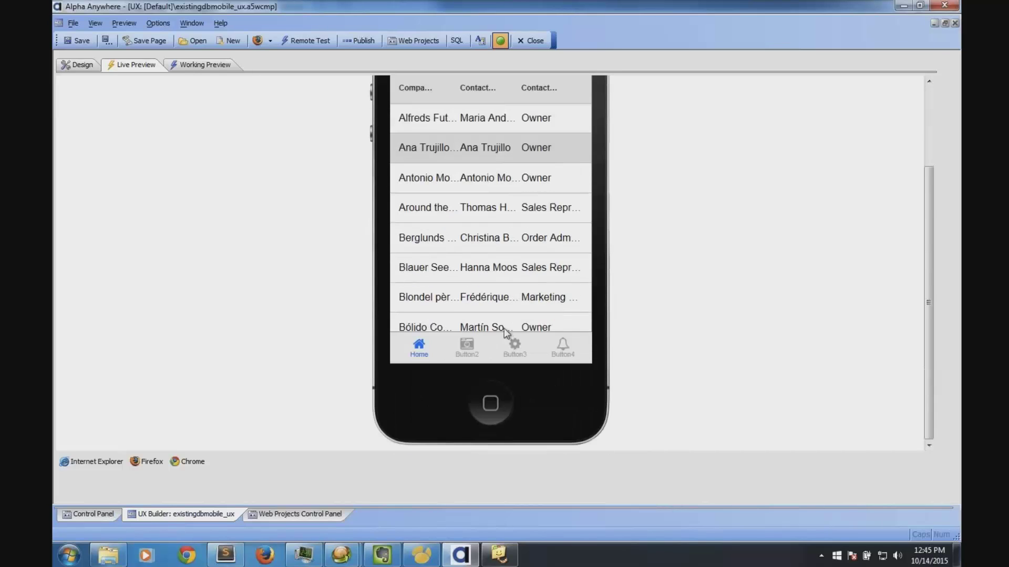
left_click(466, 346)
scroll(468, 346, "up", 2)
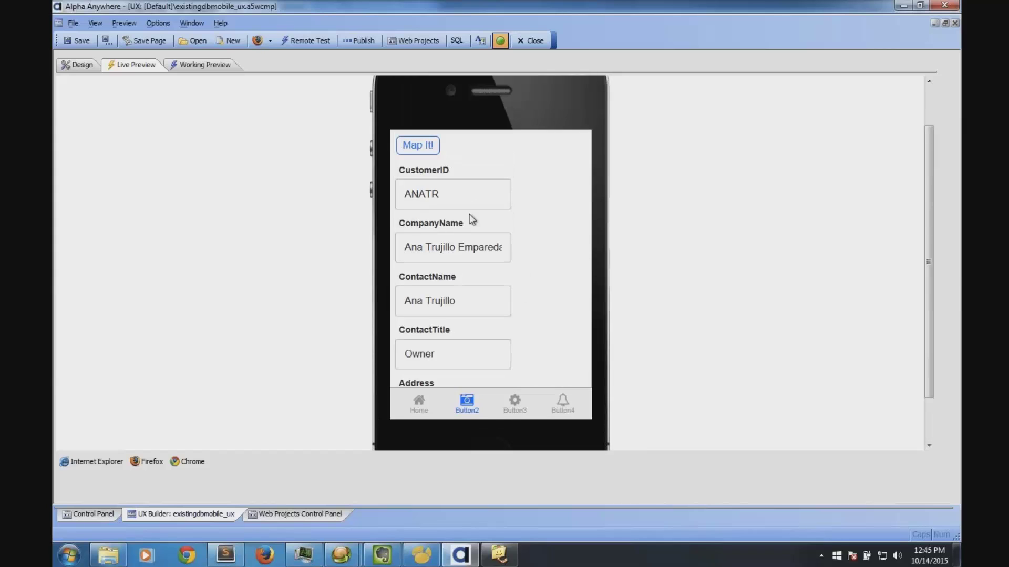
left_click(429, 145)
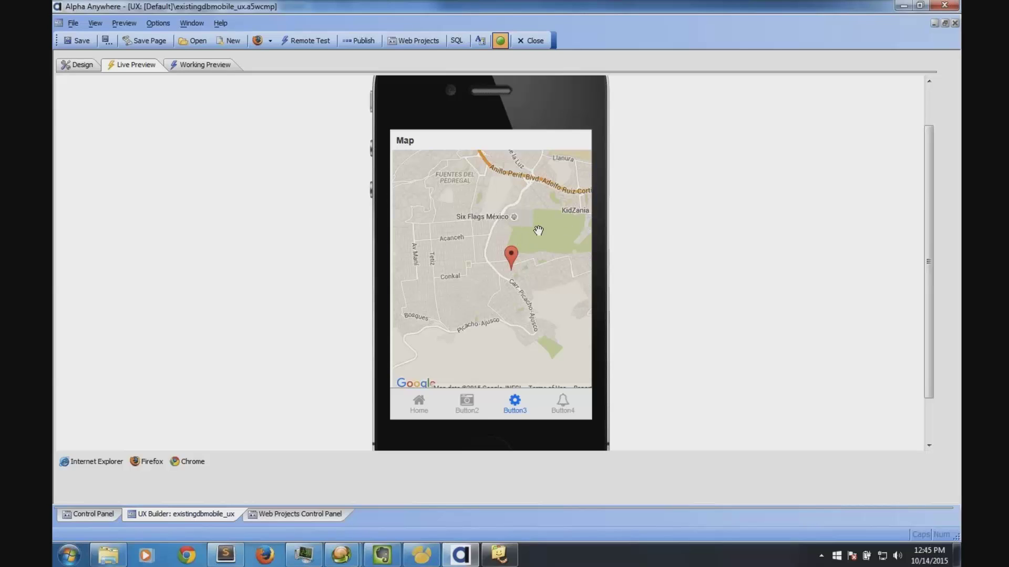
mouse_move(465, 333)
left_mouse_down()
mouse_move(471, 302)
mouse_move(415, 339)
mouse_move(400, 367)
mouse_move(431, 352)
left_mouse_up()
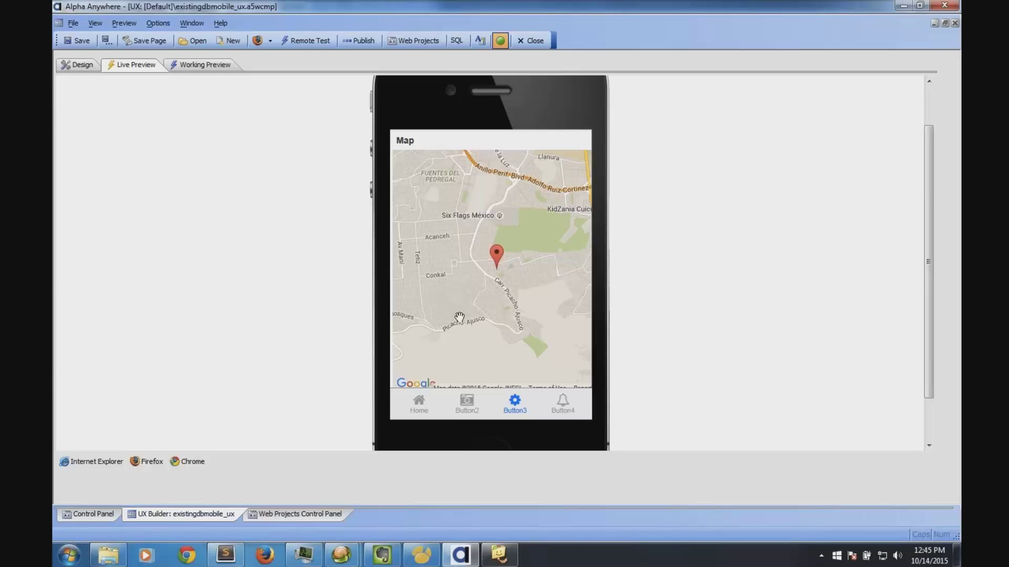
Step: Test Map It! again with the Around the Horn customer and pan around its marker on the map
left_click(419, 404)
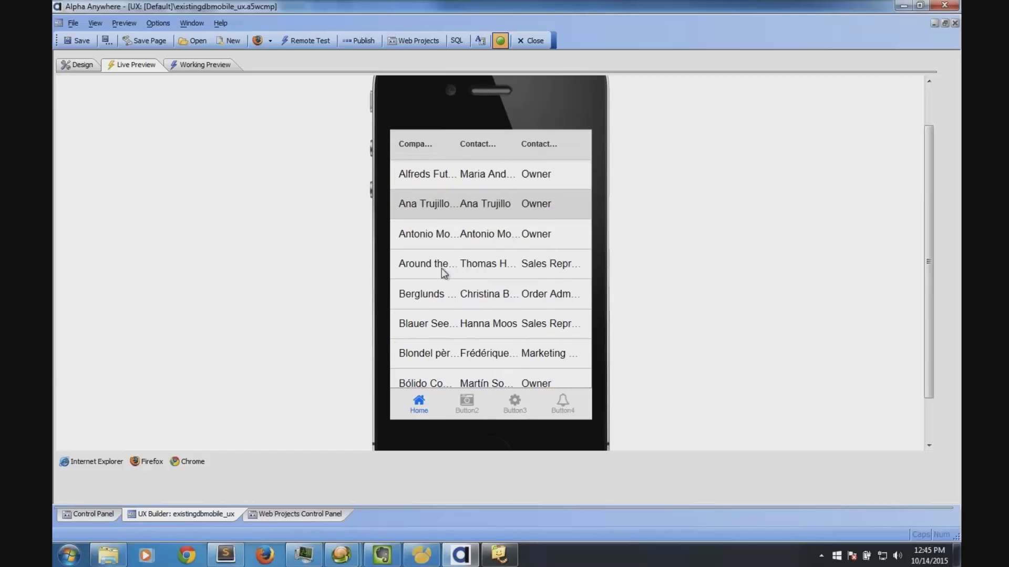
left_click(467, 401)
left_click(429, 148)
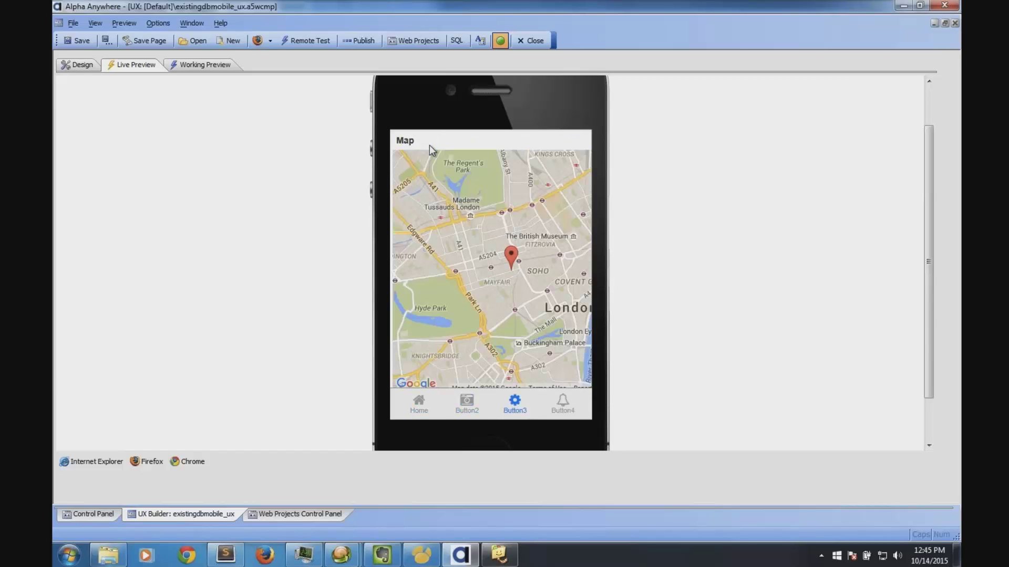
left_click_drag(535, 298, 505, 250)
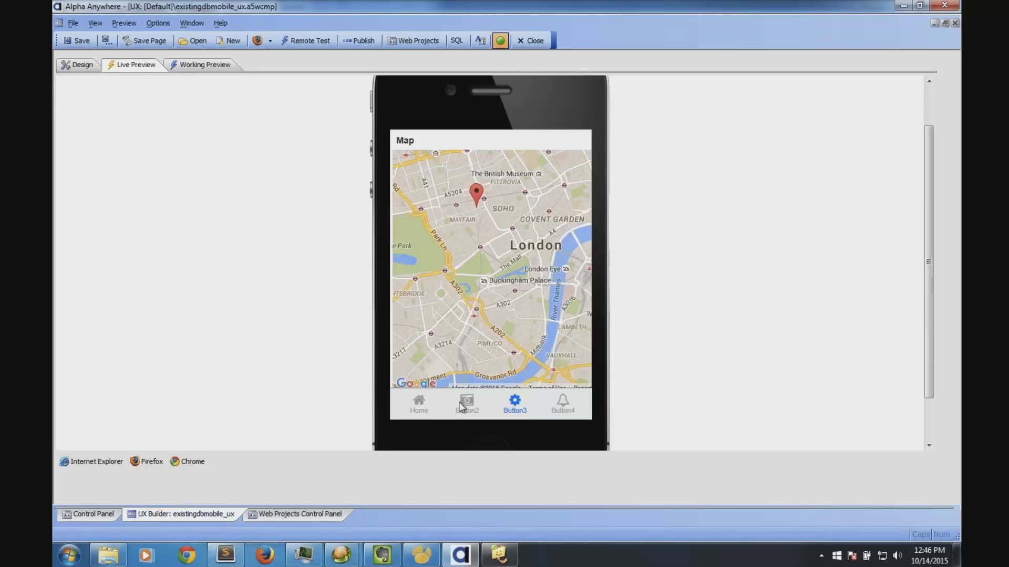
Step: Return to the Around the Horn customer's details and set the Region to UK
left_click(432, 400)
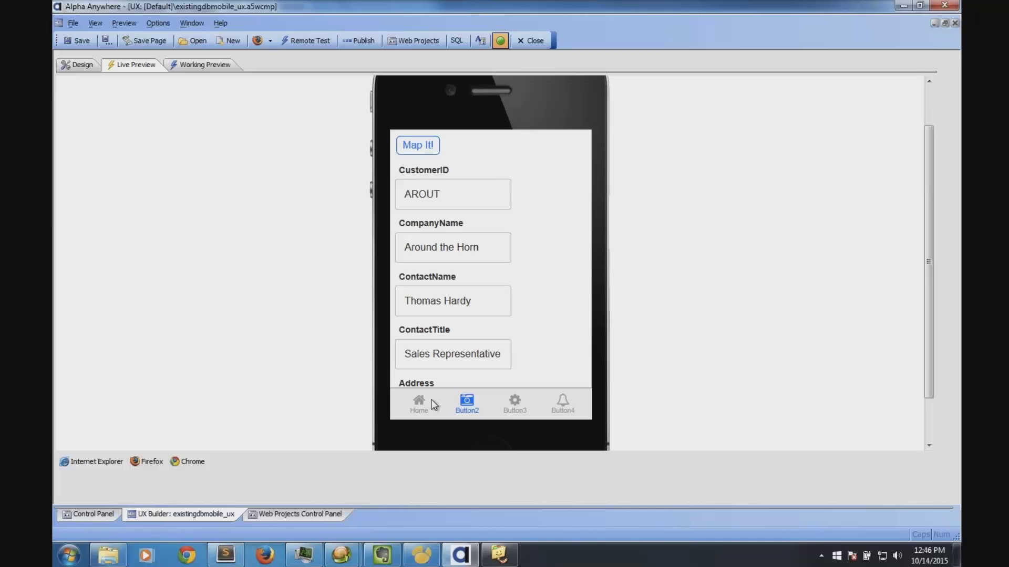
left_click(489, 399)
scroll(460, 298, "down", 1)
scroll(489, 300, "up", 3)
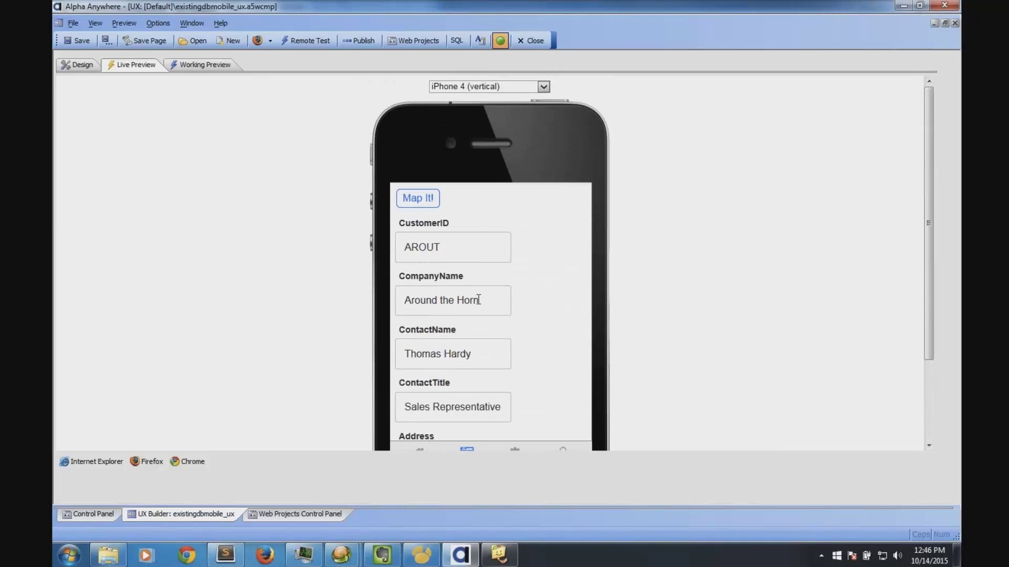
scroll(513, 312, "down", 2)
scroll(535, 287, "up", 1)
scroll(536, 287, "down", 3)
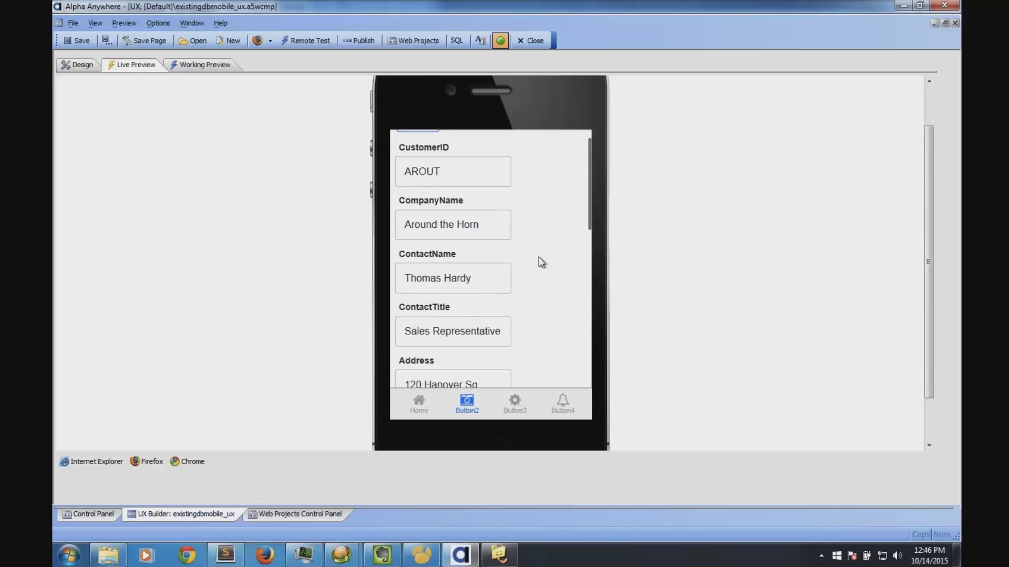
scroll(533, 252, "down", 3)
left_click_drag(442, 305, 386, 302)
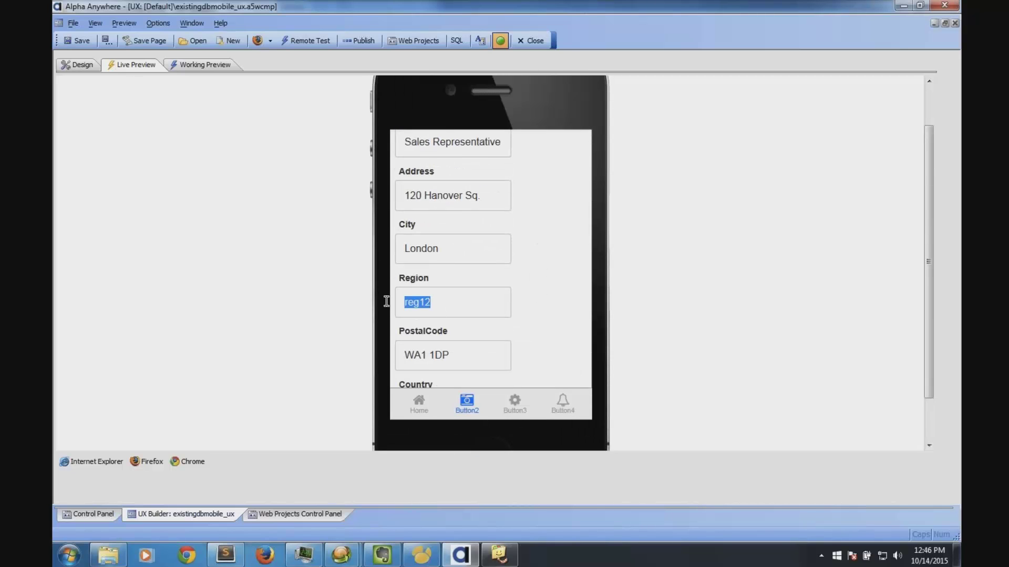
key("BackSpace")
type("UK")
Step: Save the edited customer record and go back to the customer list
scroll(577, 306, "down", 1)
left_click_drag(550, 280, 570, 97)
left_click(433, 308)
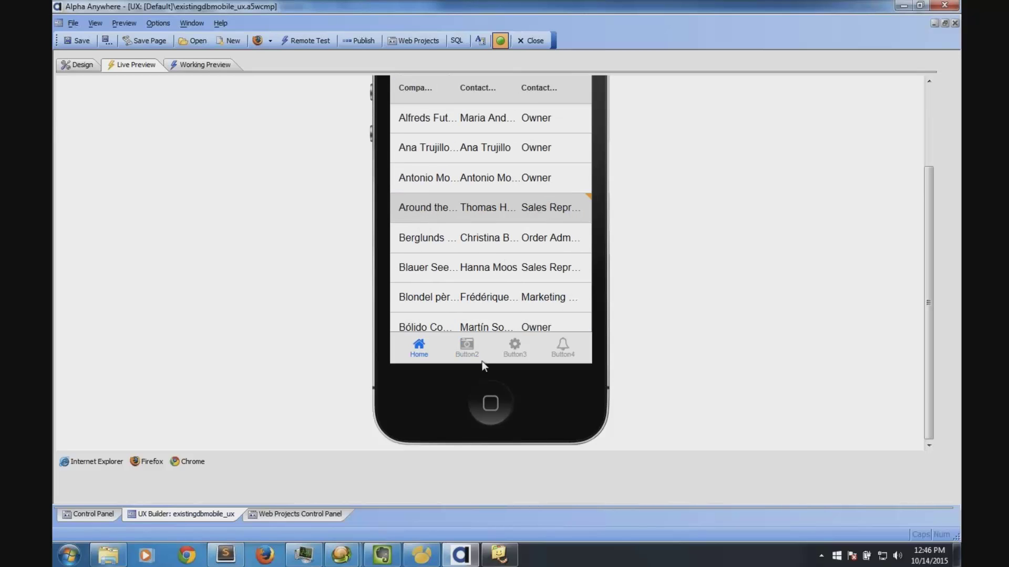
Step: Reopen the edited customer's details, synchronize the saved change and return to the customer list
left_click(531, 213)
scroll(557, 226, "down", 2)
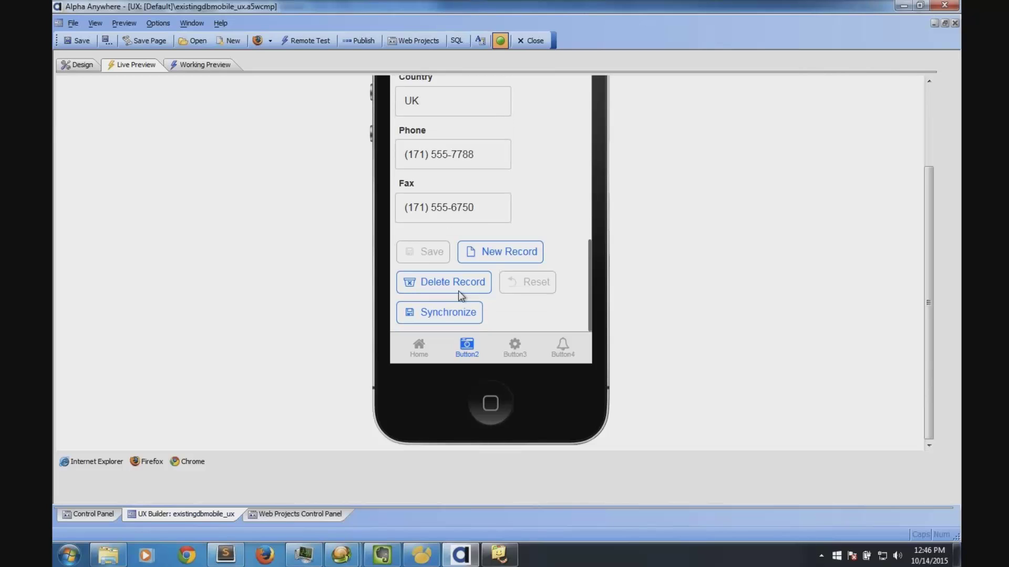
left_click(421, 344)
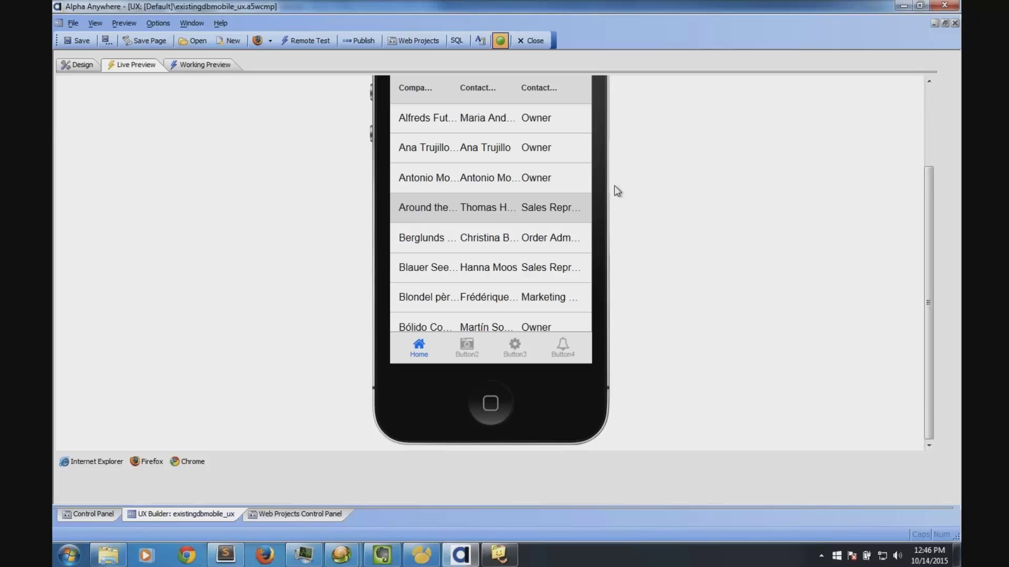
left_click_drag(925, 203, 928, 181)
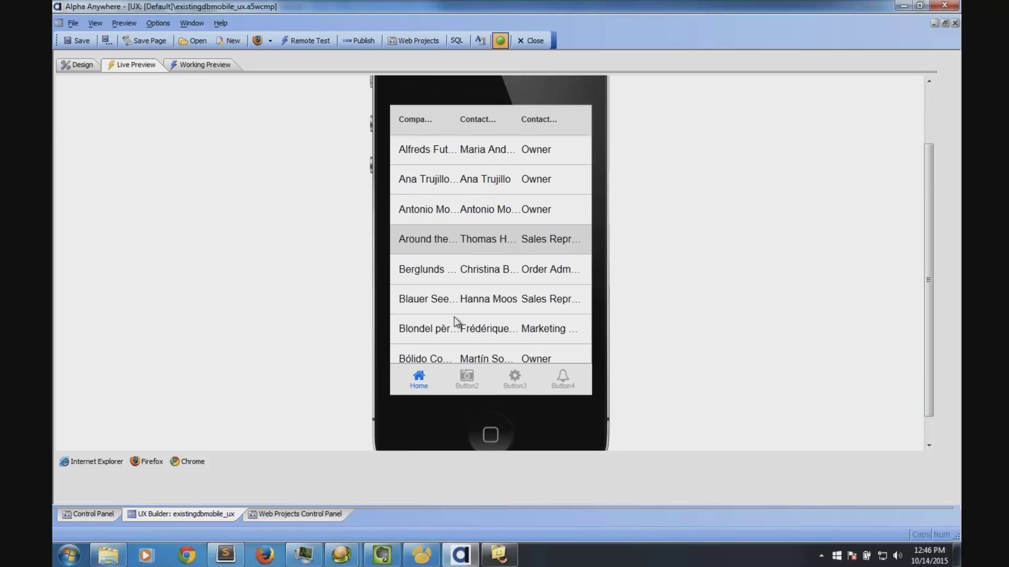
Step: Reopen the customer's details and check the address and region fields after synchronizing
left_click(453, 384)
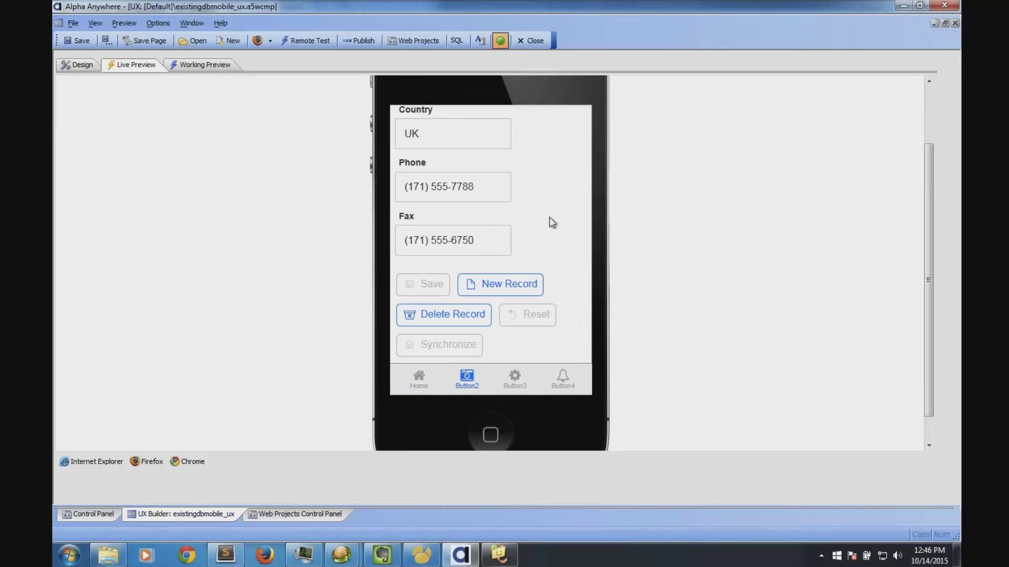
left_click_drag(559, 204, 563, 344)
left_click_drag(549, 225, 533, 257)
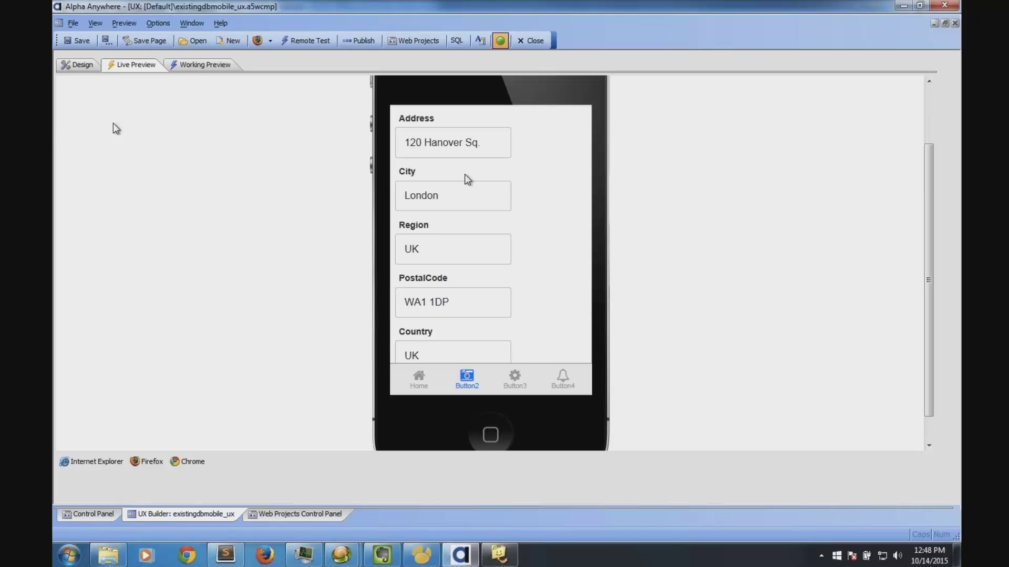
mouse_move(567, 206)
left_mouse_down()
mouse_move(563, 226)
mouse_move(565, 205)
left_mouse_up()
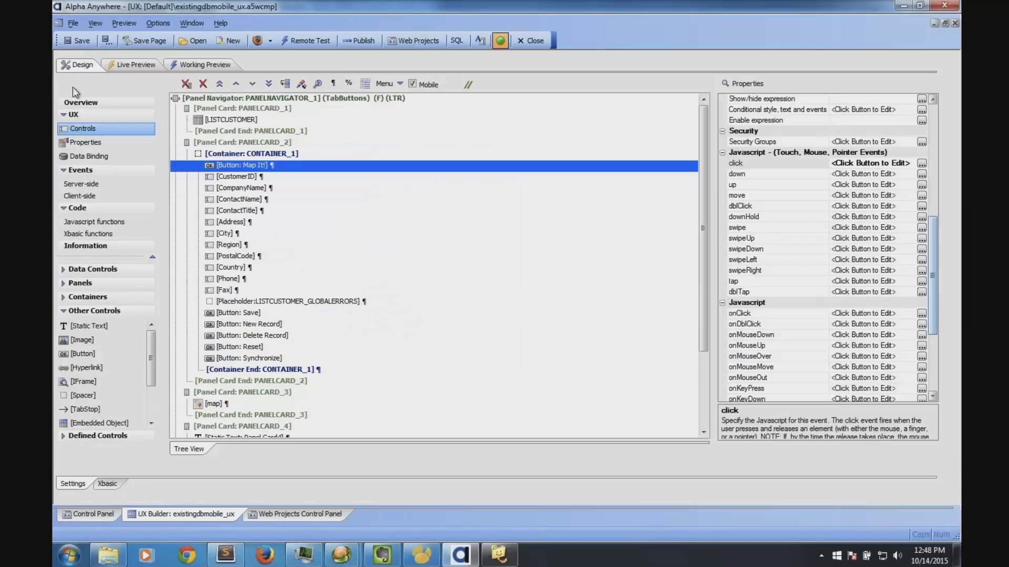
Step: Display the UX component's properties in the design view and select the Responsive layout settings property
left_click(84, 142)
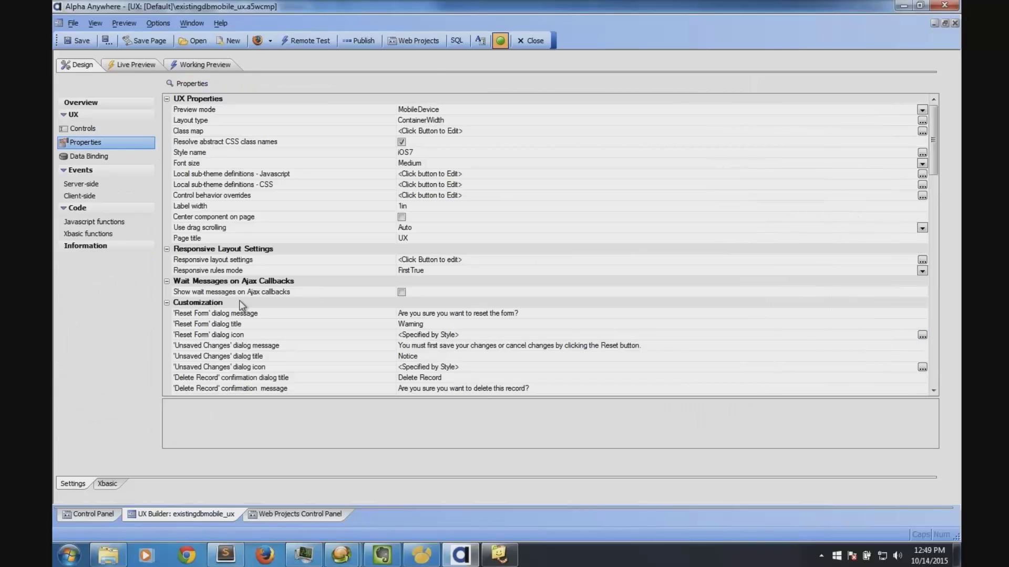
left_click(247, 260)
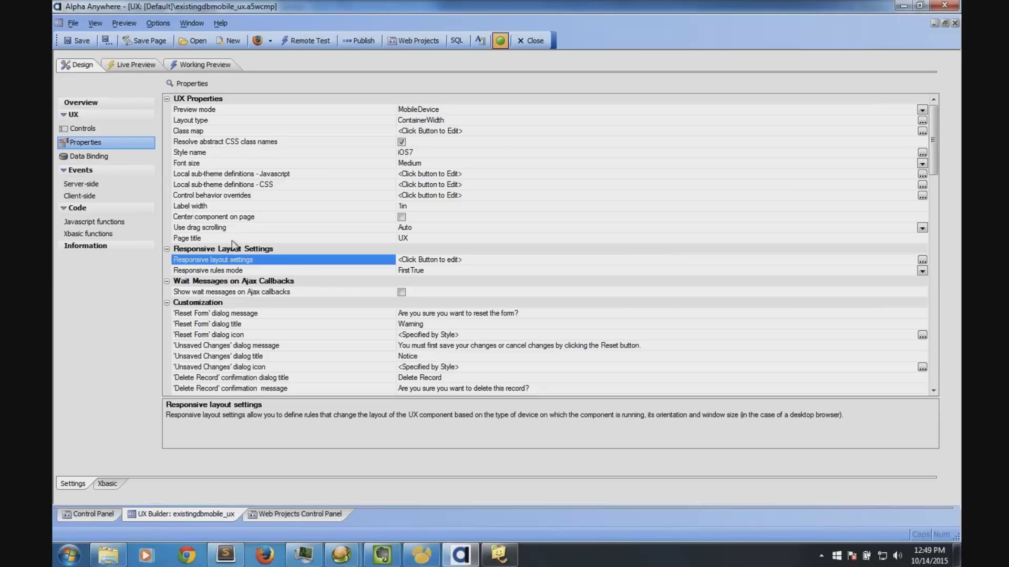
Step: Open a new rule in the Responsive Layout Genie, review the fields available for its expression, and cancel out
double_click(279, 260)
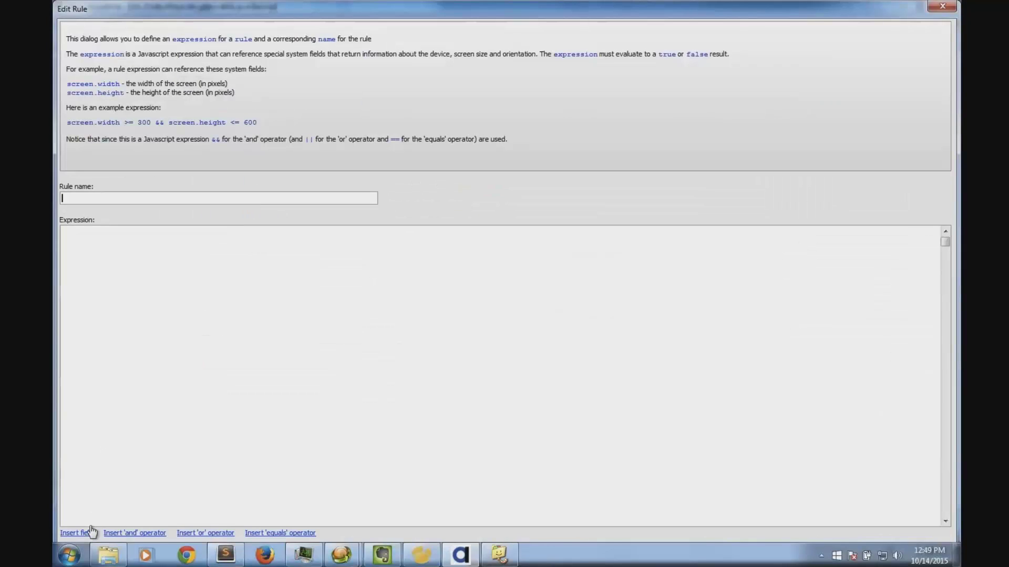
left_click(87, 535)
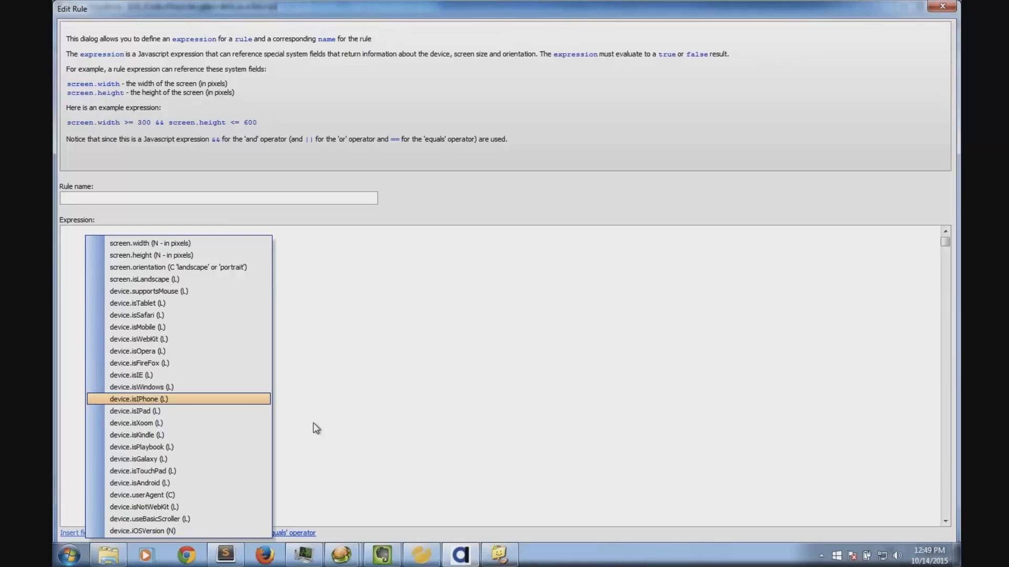
left_click(313, 426)
left_click(940, 6)
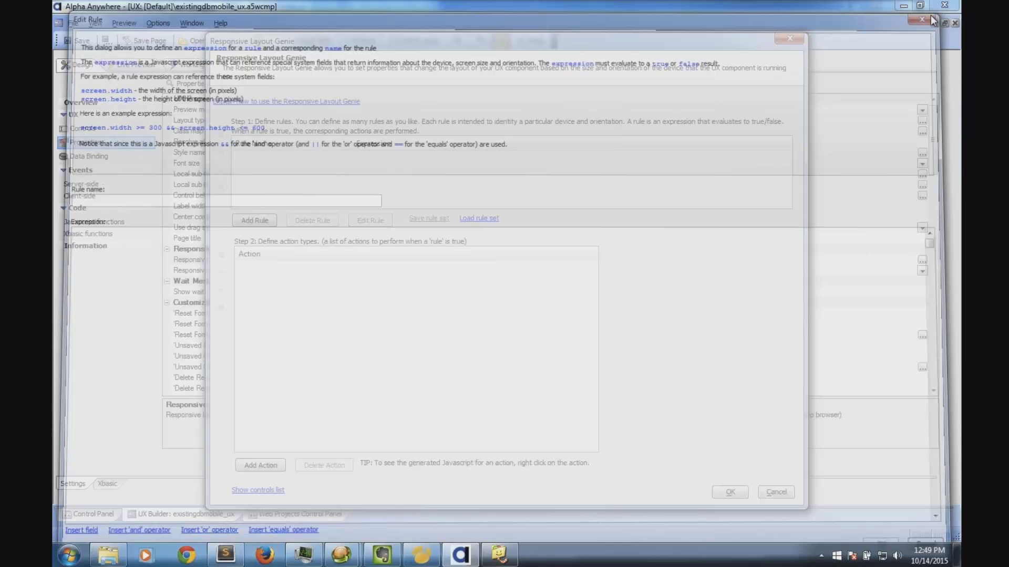
left_click(771, 490)
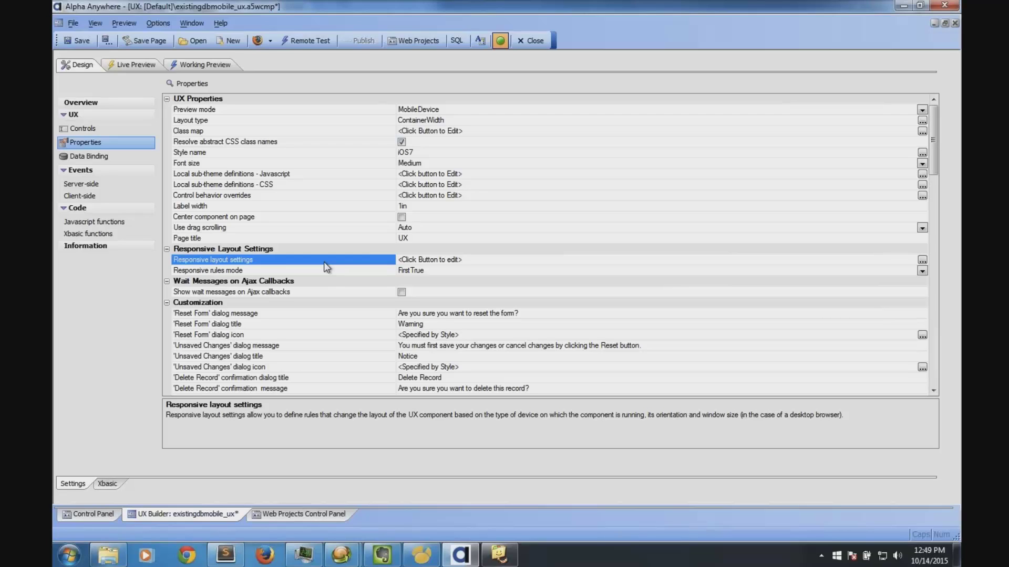
Step: Reopen the responsive layout settings and review the action types that can be added to a rule
double_click(324, 261)
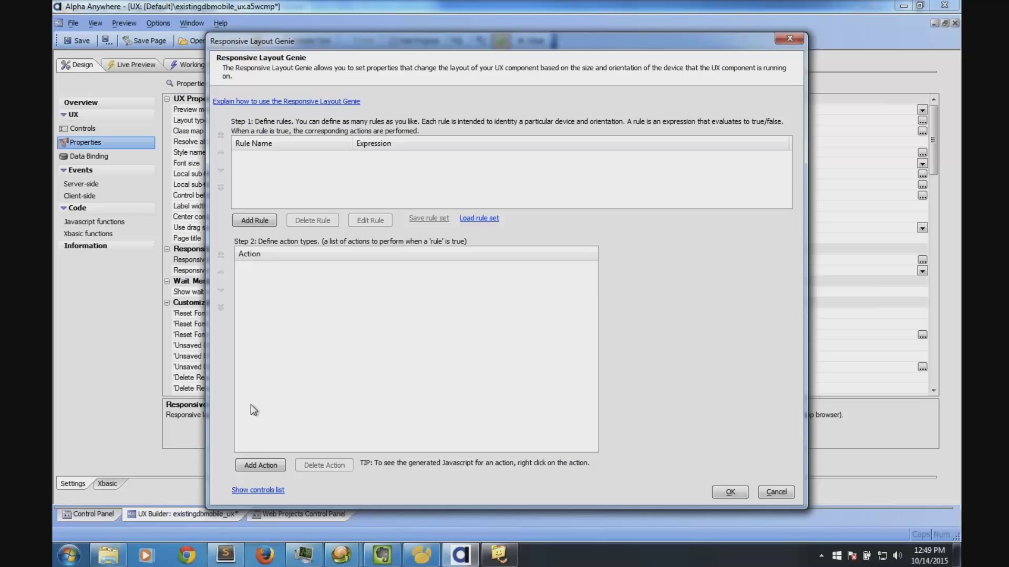
left_click(259, 465)
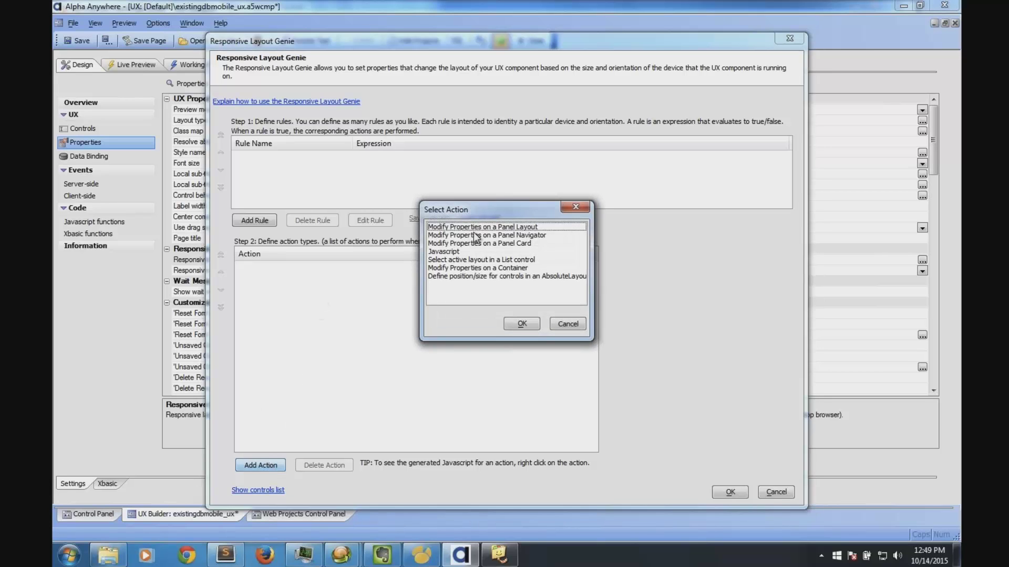
left_click(567, 323)
Step: Examine the screen and device fields offered for a new responsive rule's expression, and leave the genie without adding a rule
left_click(252, 219)
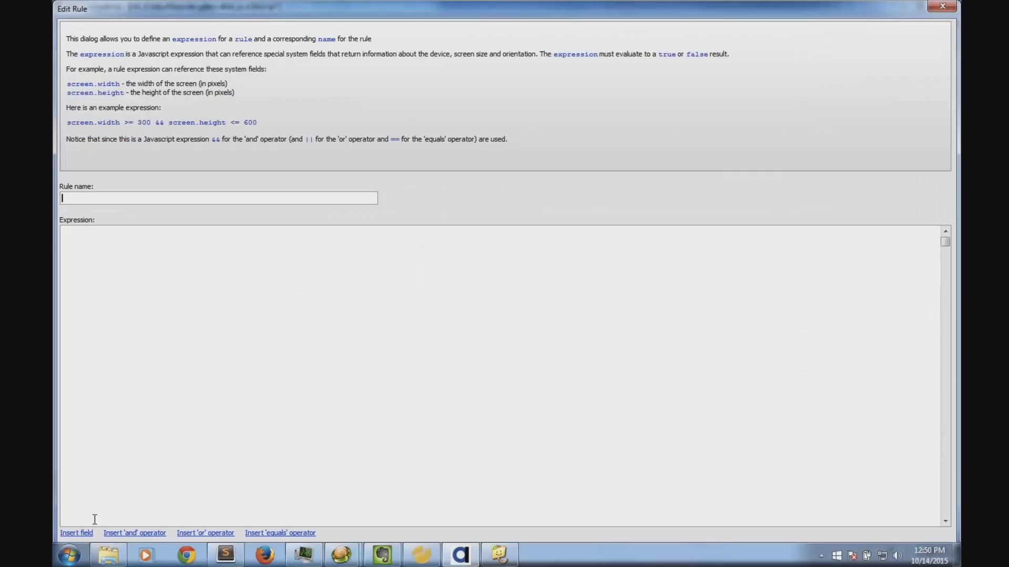
left_click(75, 535)
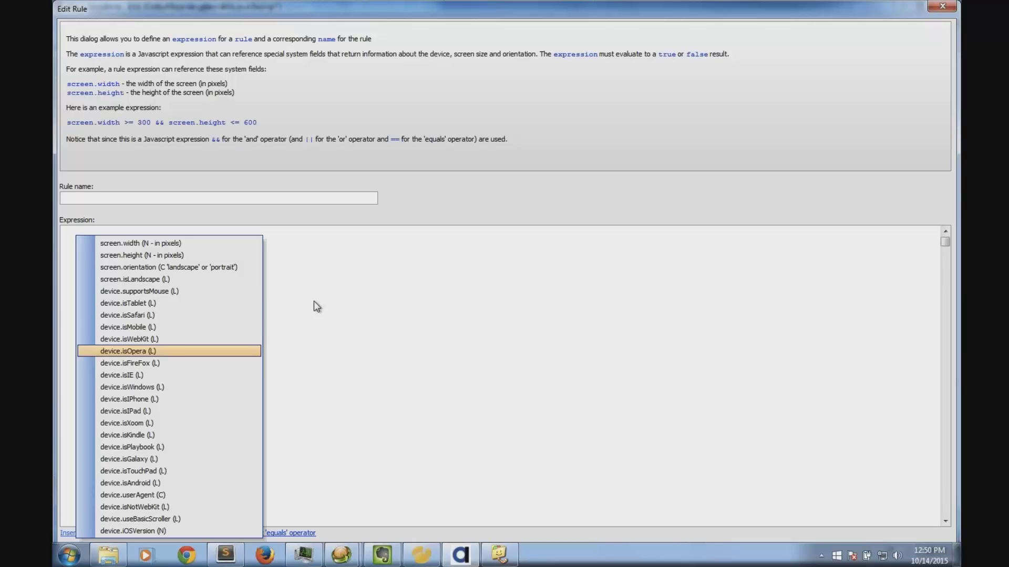
key("Up")
key("Up")
key("Up")
left_click(943, 16)
left_click(942, 8)
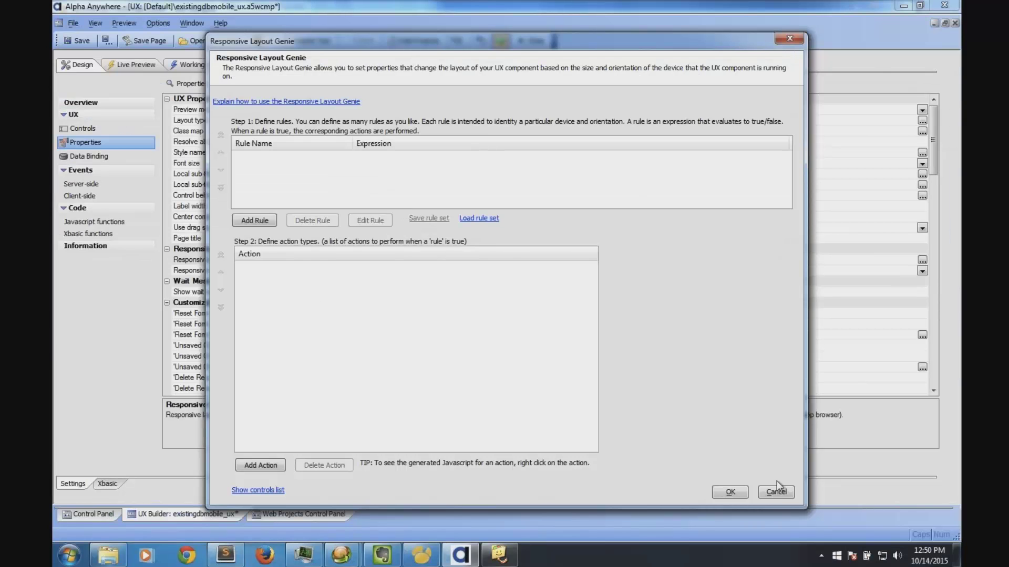
left_click(775, 492)
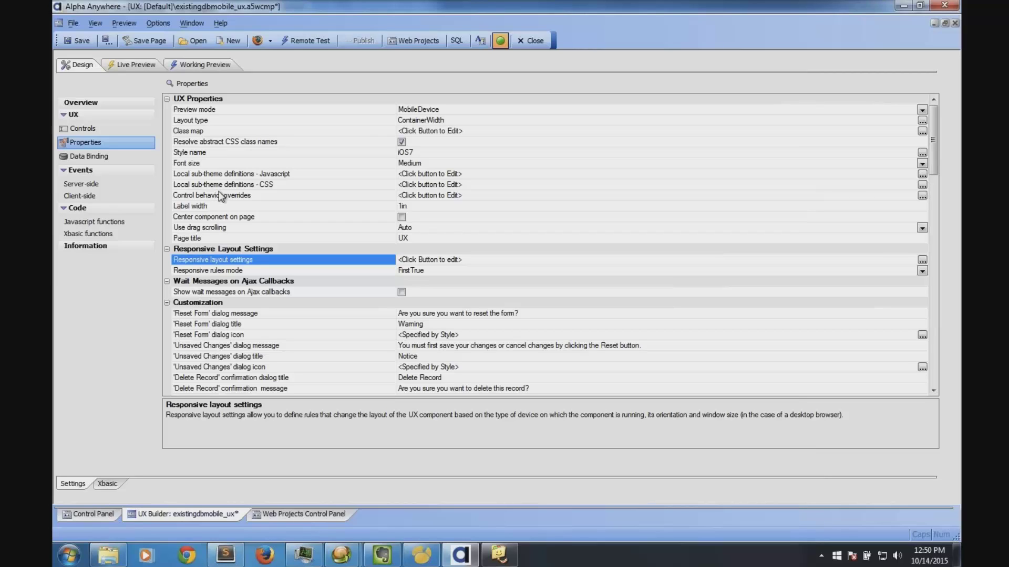
Step: Return to the component's controls, open the LISTCUSTOMER list builder and view its list properties and property finder
left_click(94, 129)
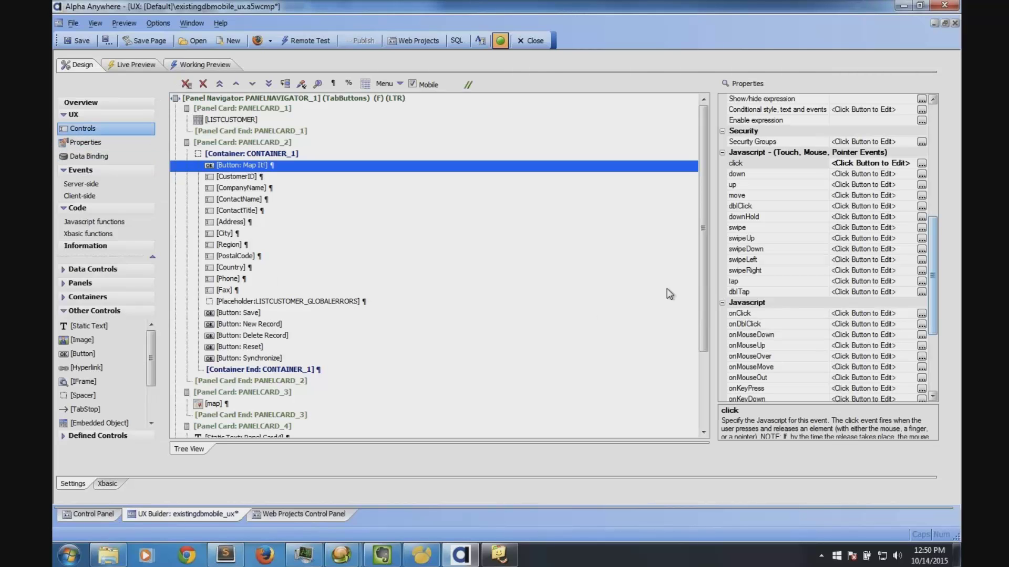
left_click(221, 120)
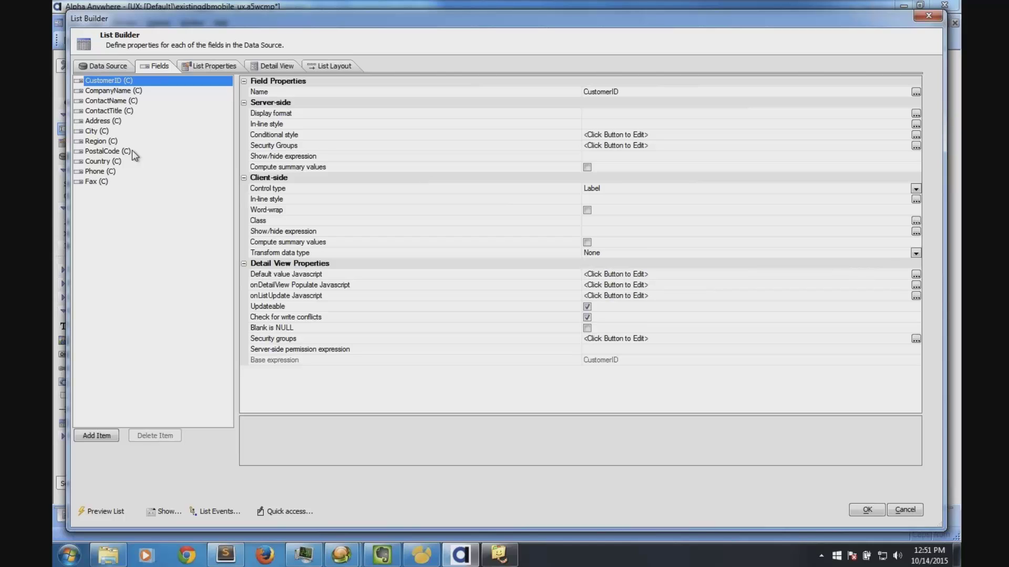
left_click(214, 67)
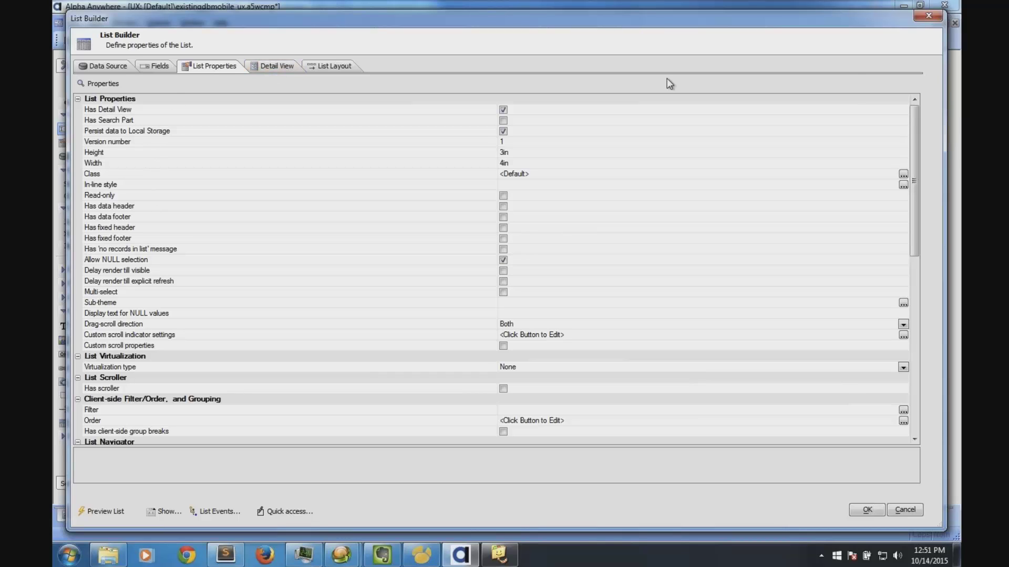
left_click(115, 83)
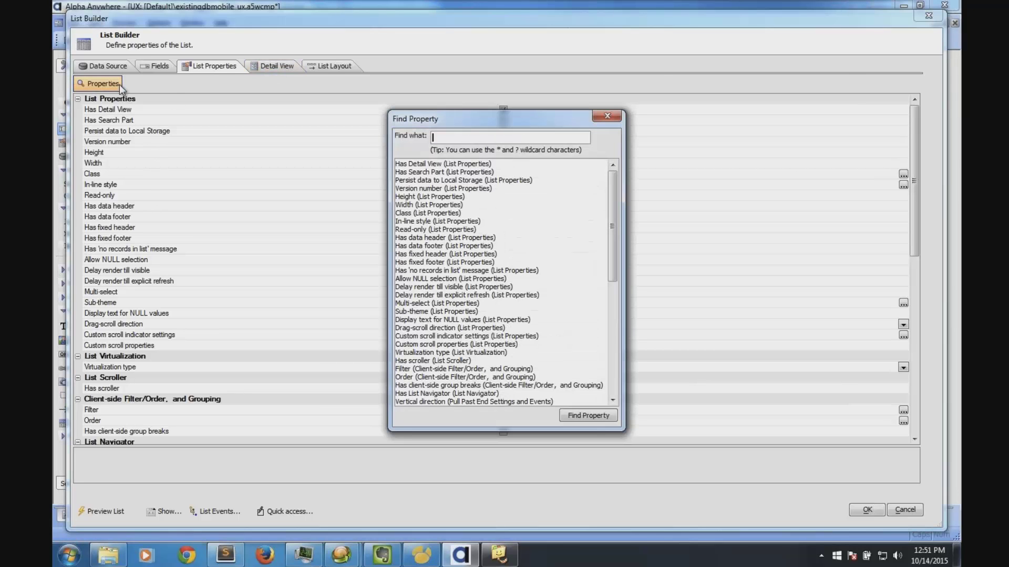
left_click(608, 116)
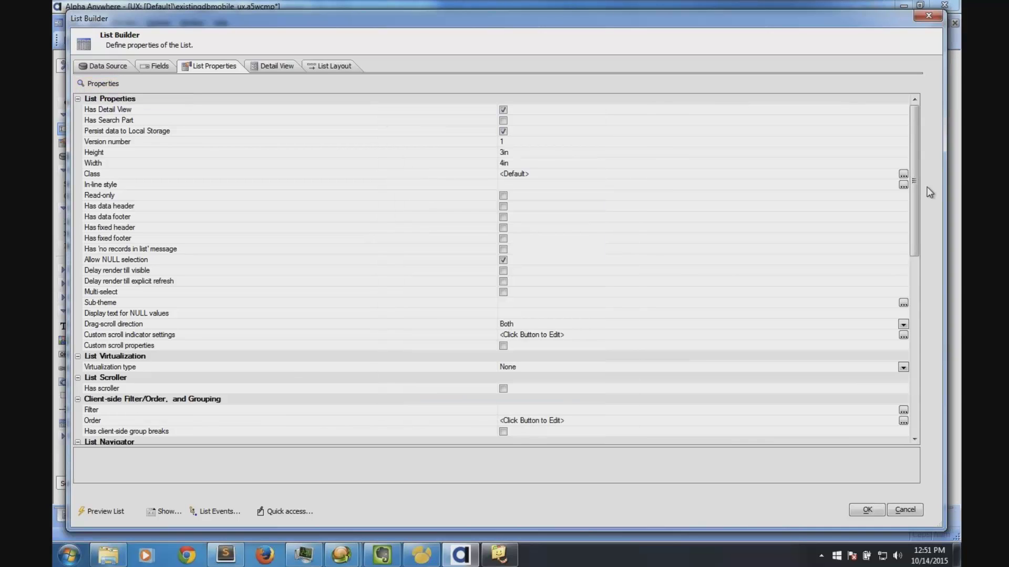
Step: Search the list properties for "hea", go to Has data header and look through the surrounding settings
left_click_drag(916, 188, 919, 297)
left_click(112, 86)
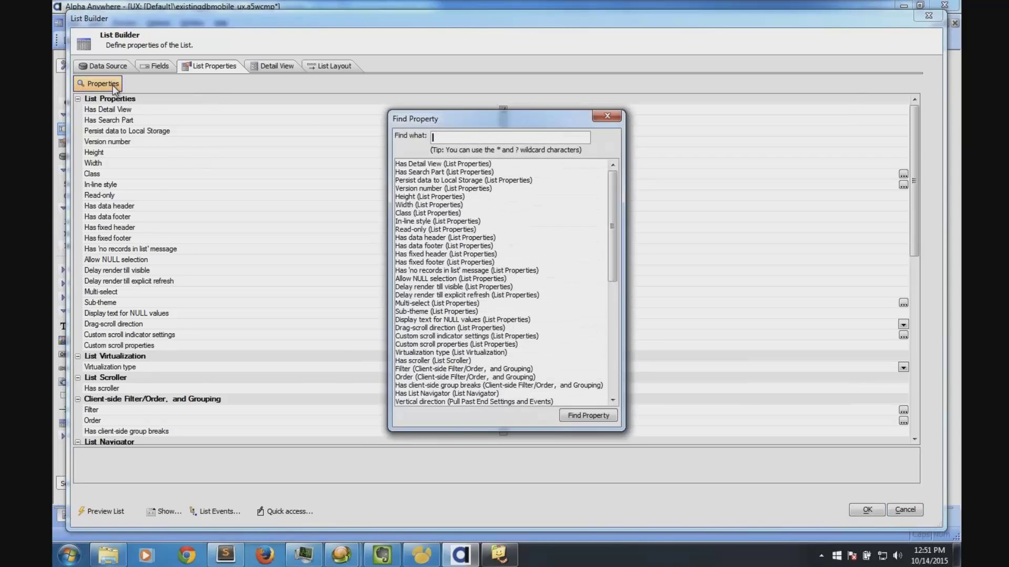
type("hea")
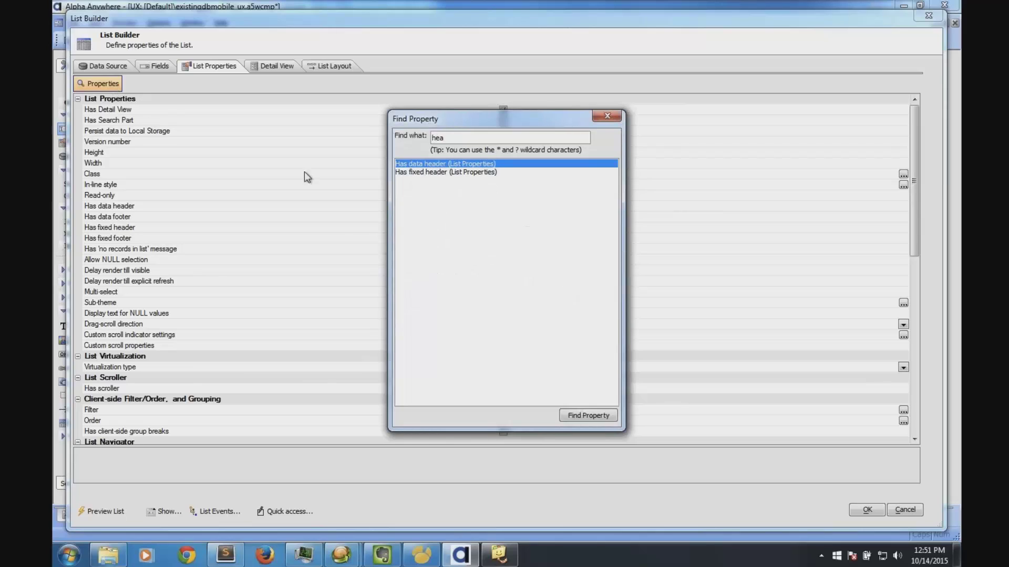
left_click(423, 166)
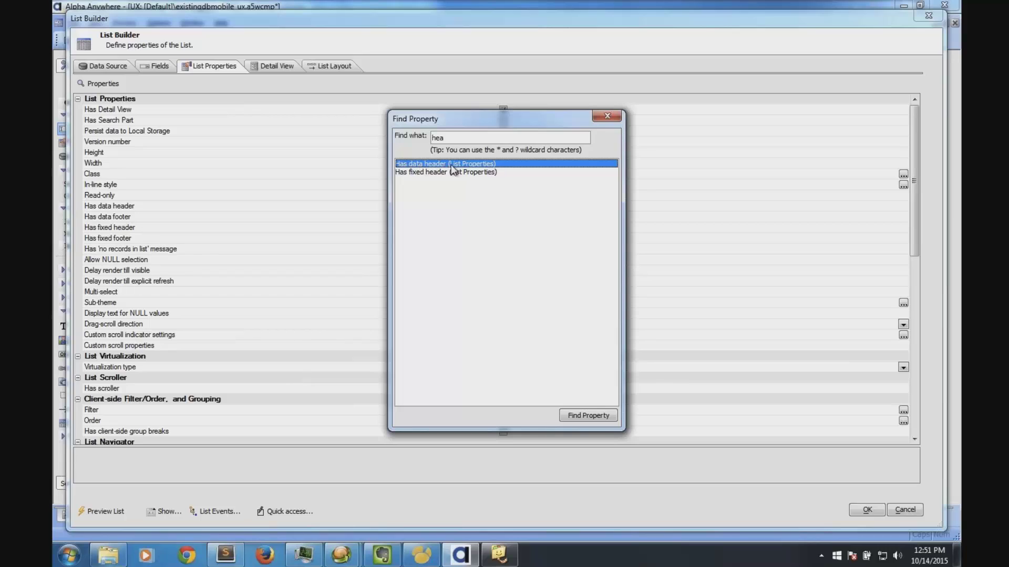
key("Return")
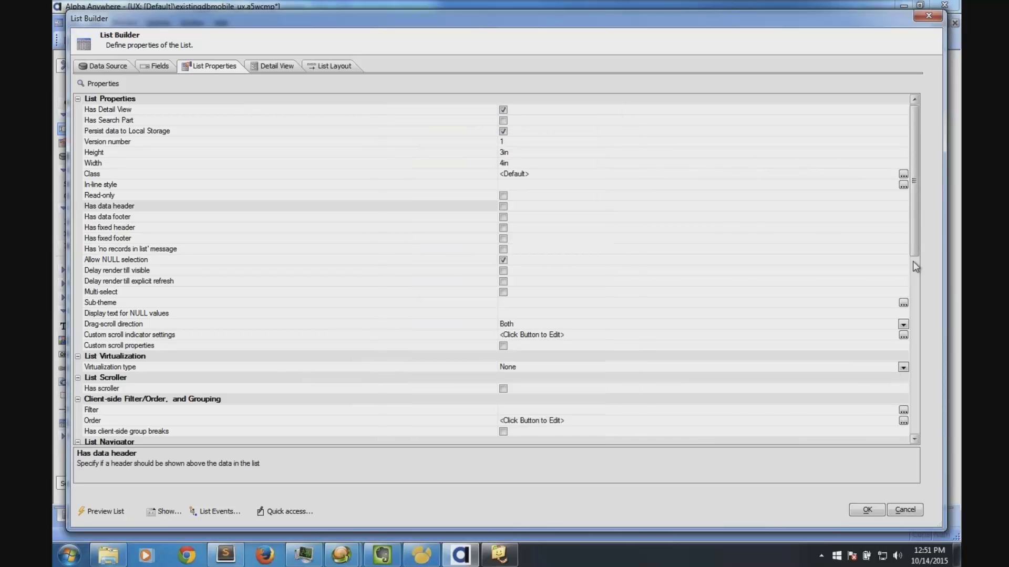
scroll(915, 263, "down", 3)
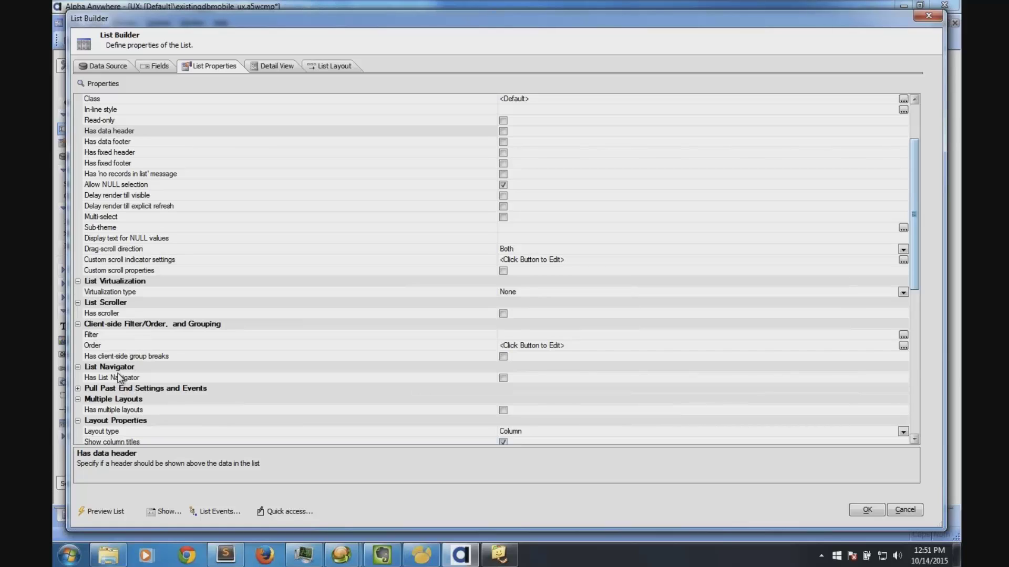
Step: Find the list property matching "data he" and enable Has data header for the customer list
left_click(98, 86)
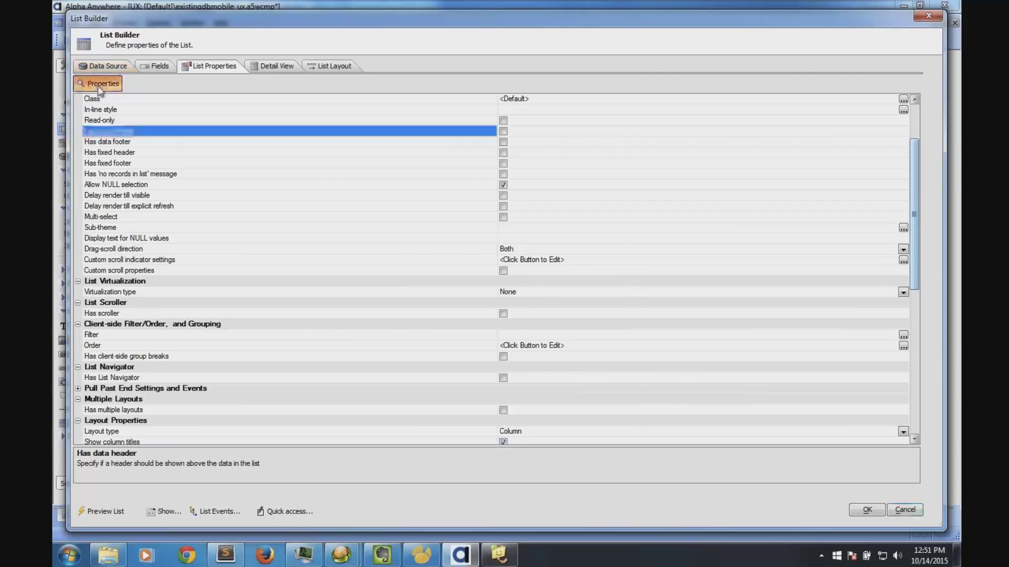
type("data he")
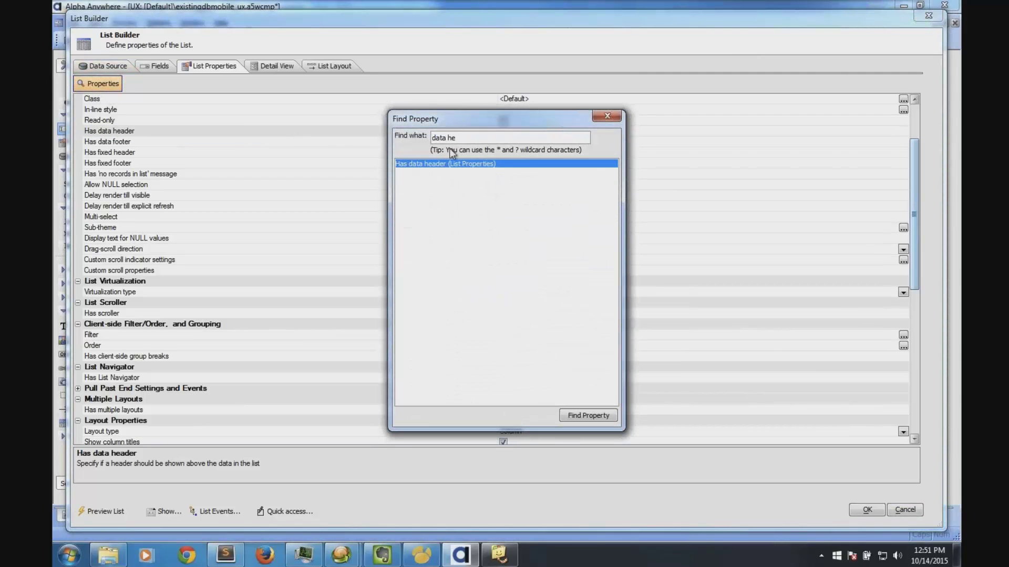
double_click(454, 164)
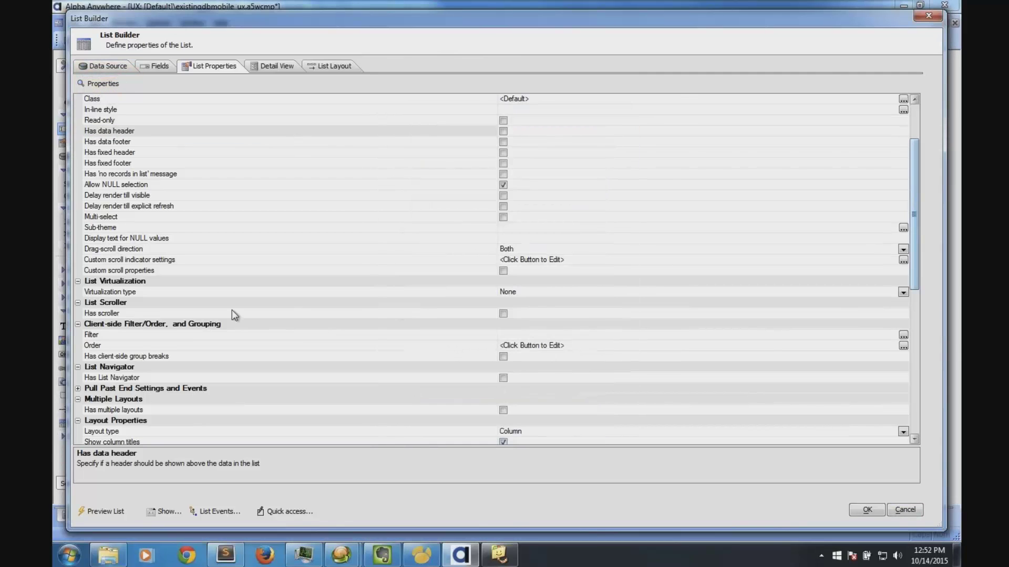
left_click(132, 134)
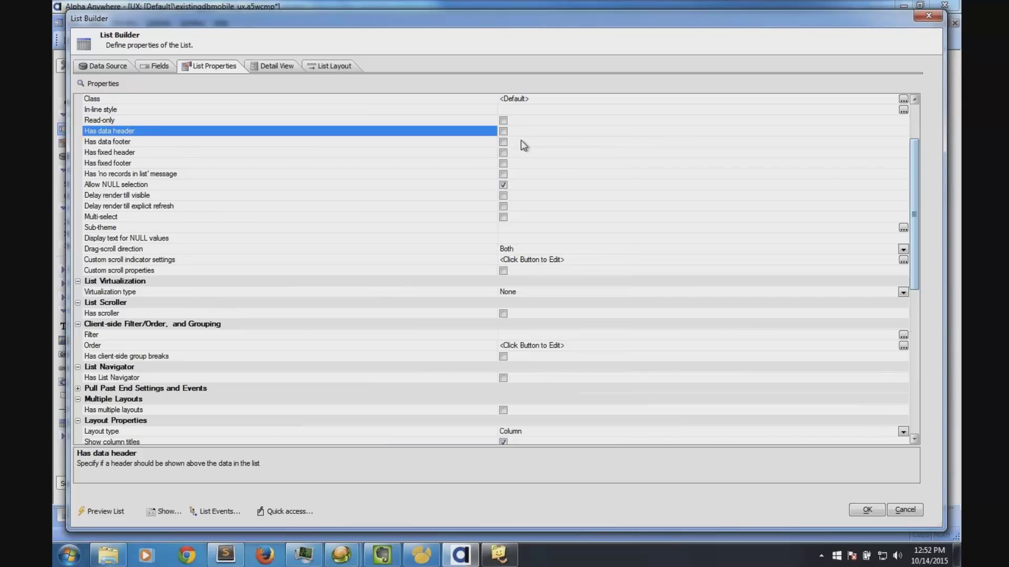
left_click(503, 131)
Step: Inspect the list's Header HTML editor and its Injectible Container content option, and cancel without entering a heading
left_click(262, 141)
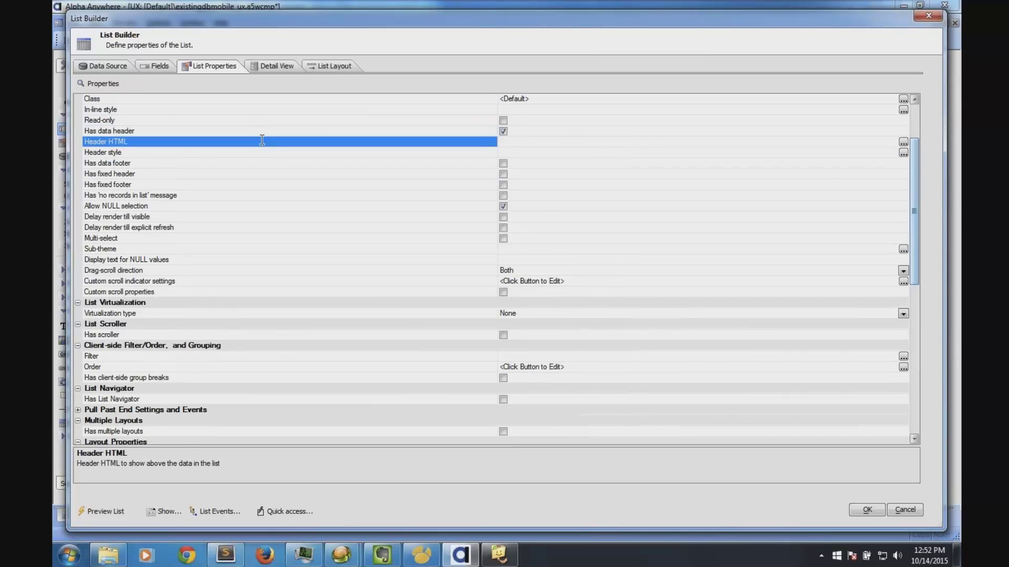
double_click(262, 140)
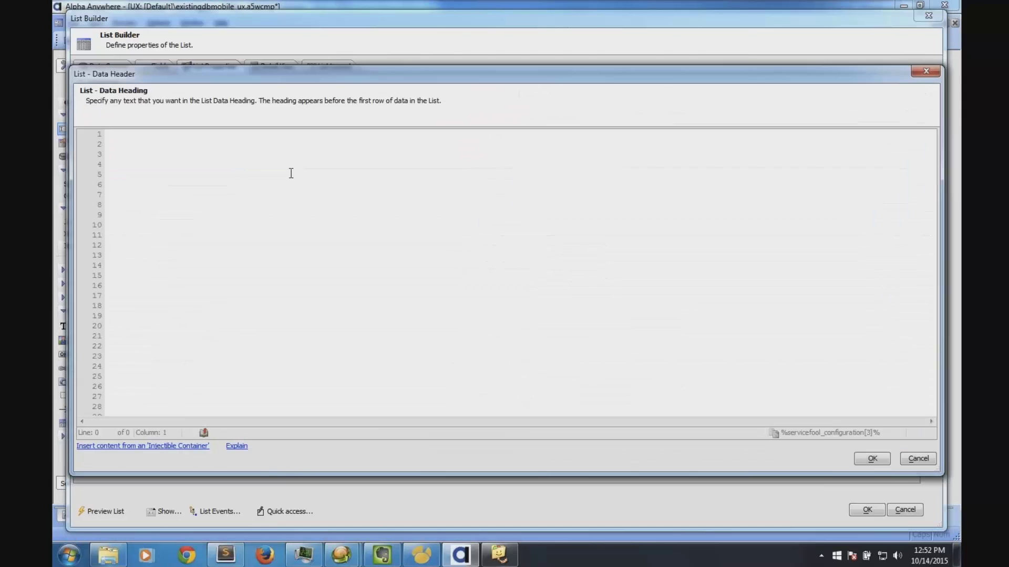
left_click(163, 446)
left_click(620, 309)
left_click(918, 459)
Step: Enable the server-side Compute summary values option for the list's City field
left_click(157, 65)
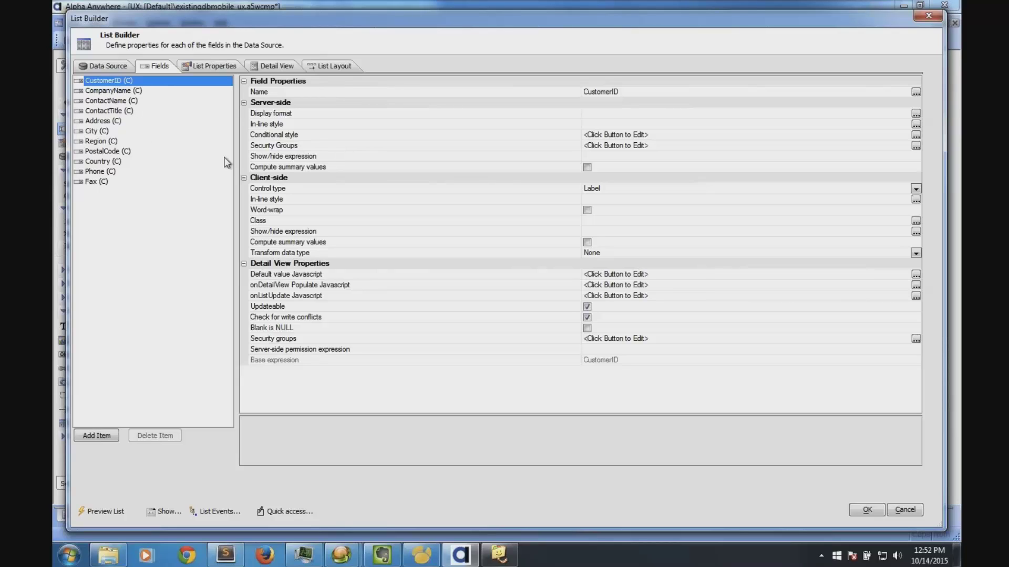
left_click(300, 164)
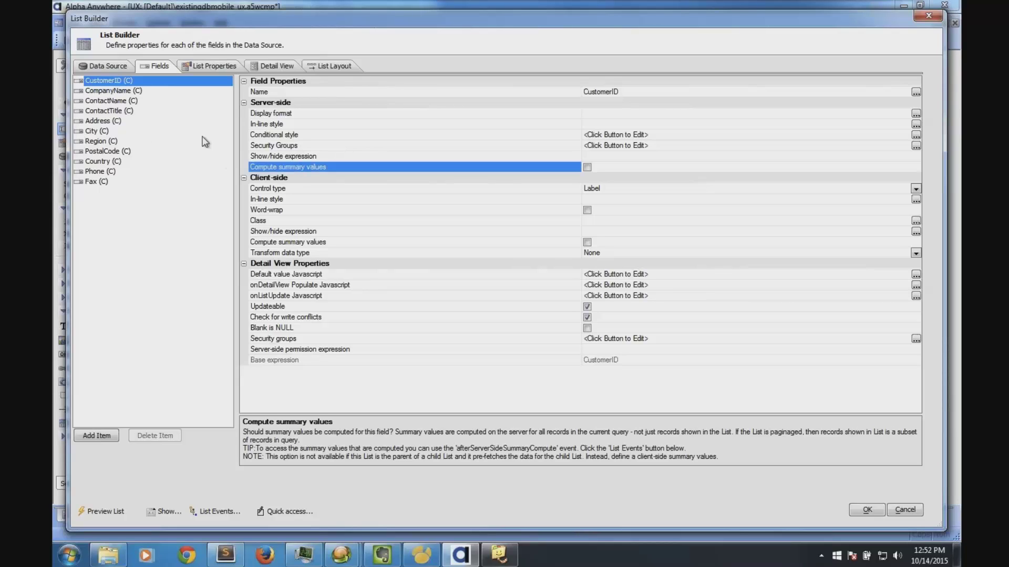
left_click(99, 132)
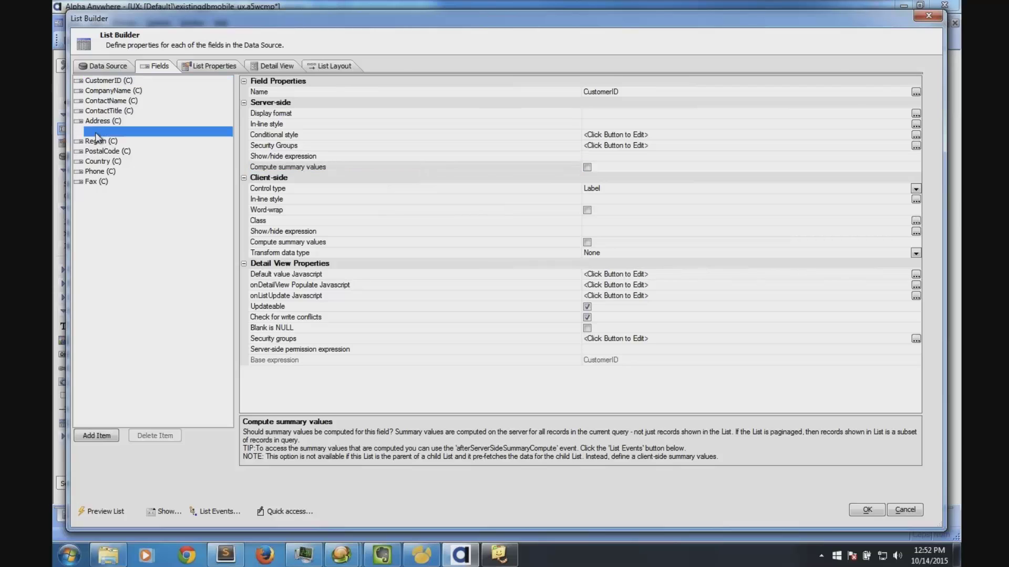
left_click(309, 166)
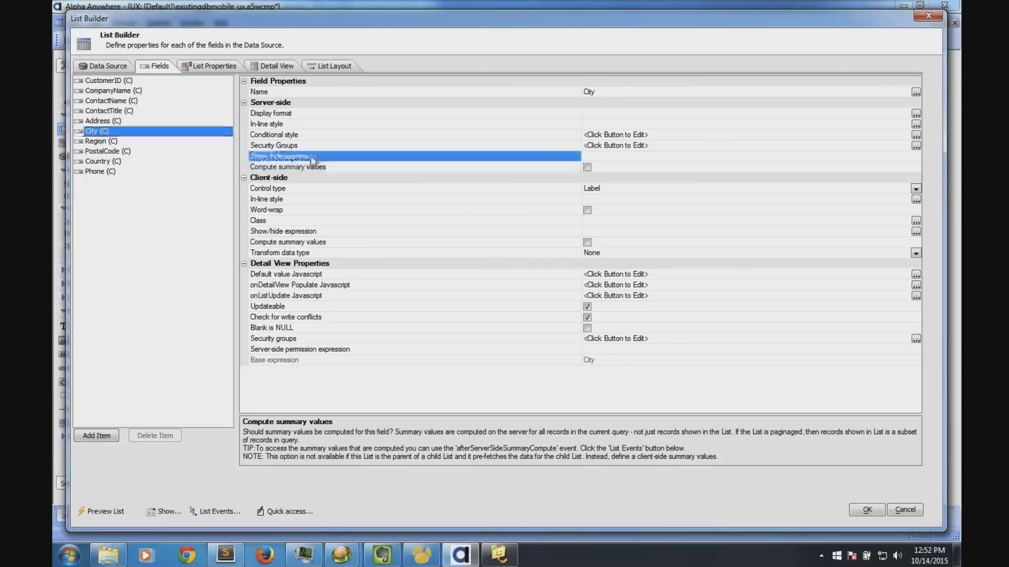
left_click(587, 167)
Step: Check the count display format in City's summary field formatting, cancel it, and turn off server-side Compute summary values
double_click(528, 180)
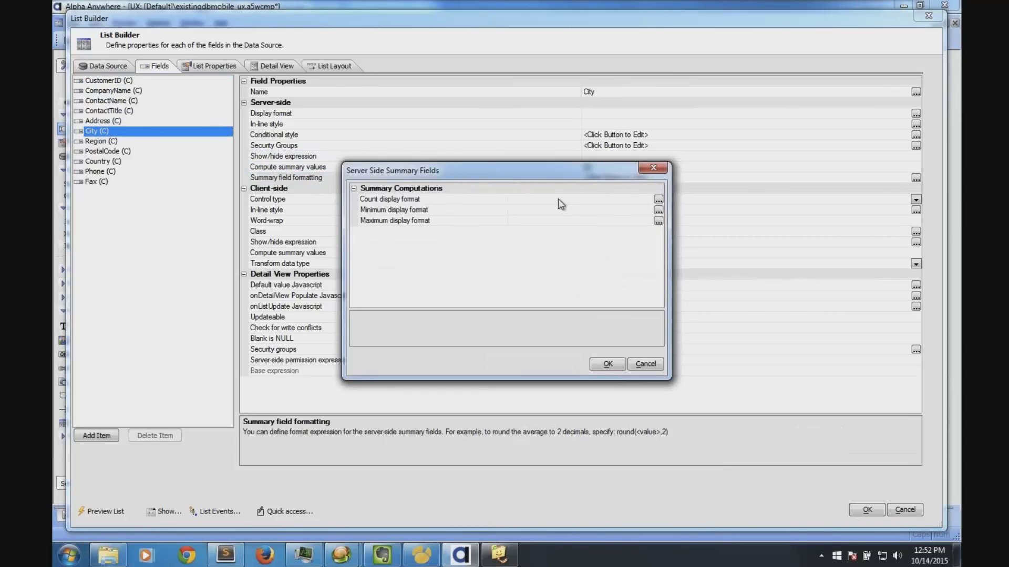
left_click(658, 200)
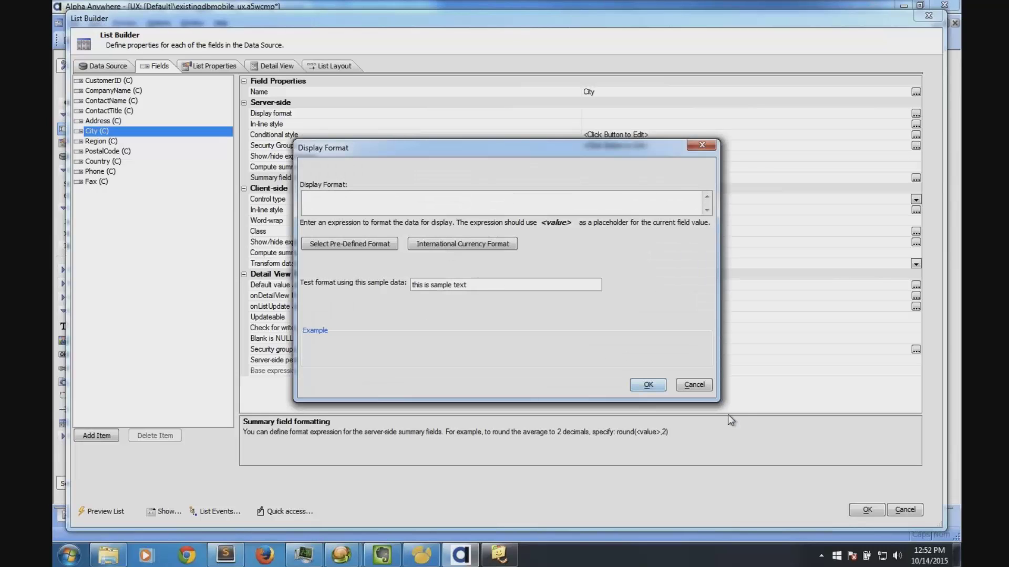
left_click(694, 385)
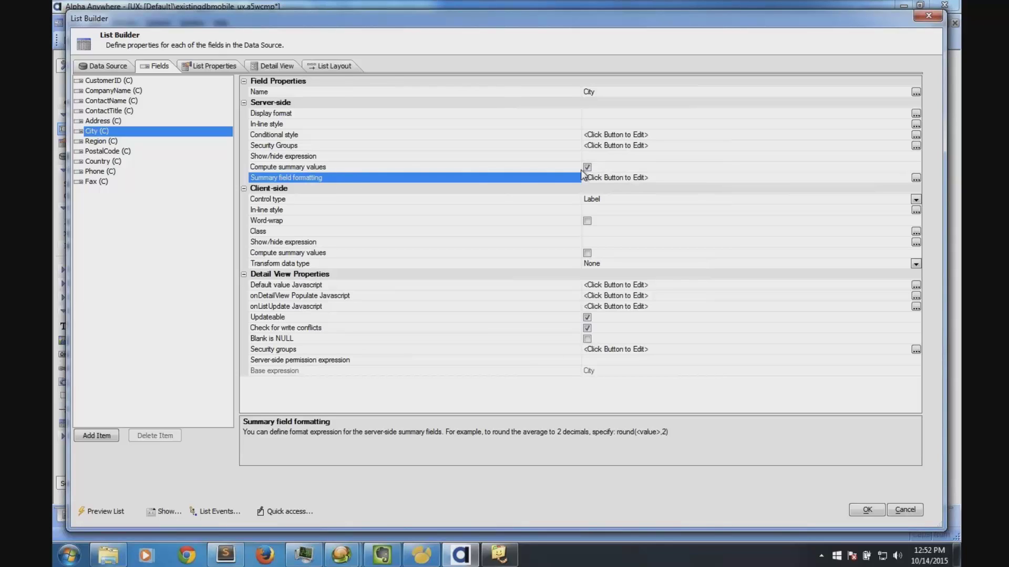
left_click(550, 168)
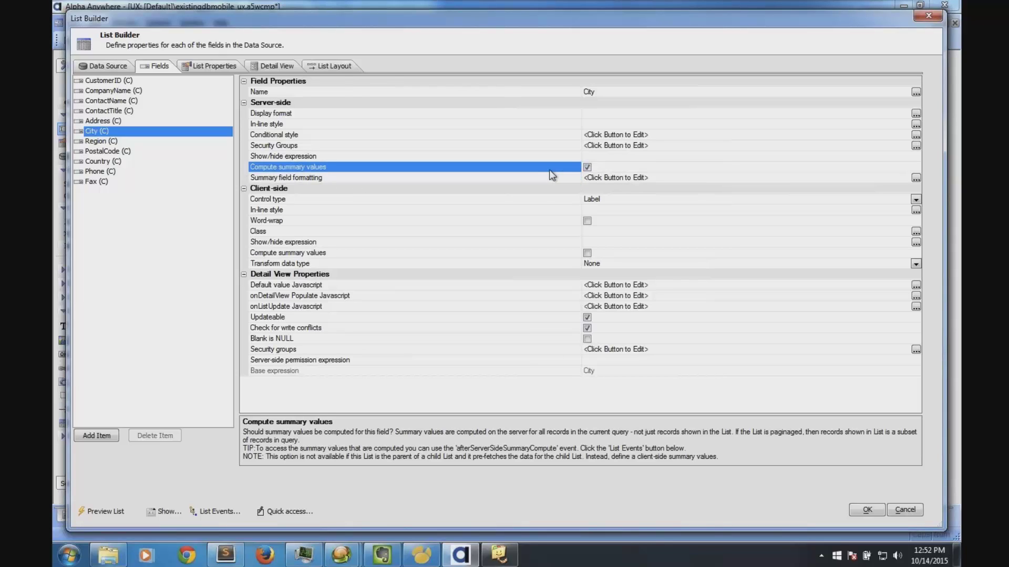
left_click(586, 167)
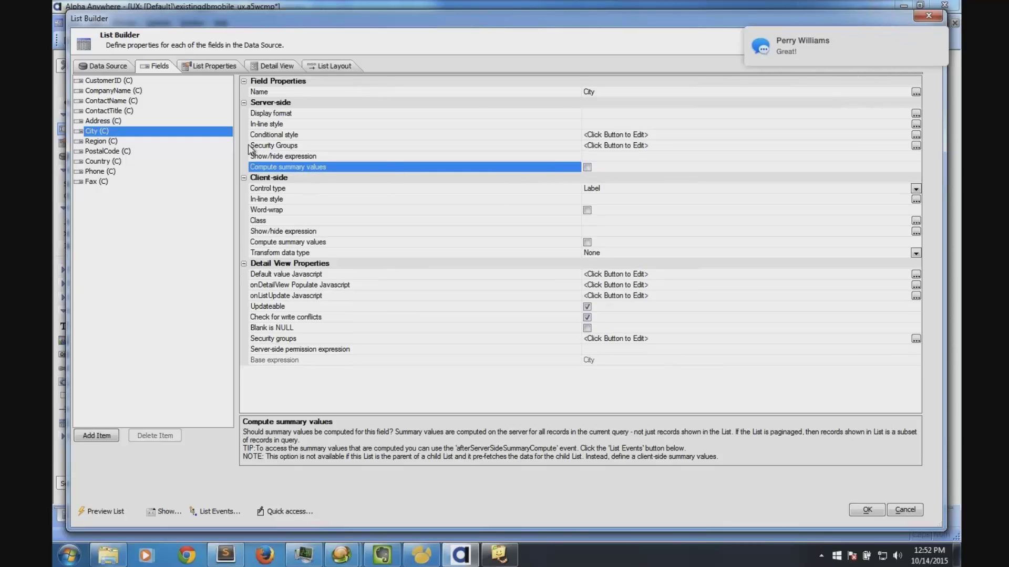
left_click(207, 67)
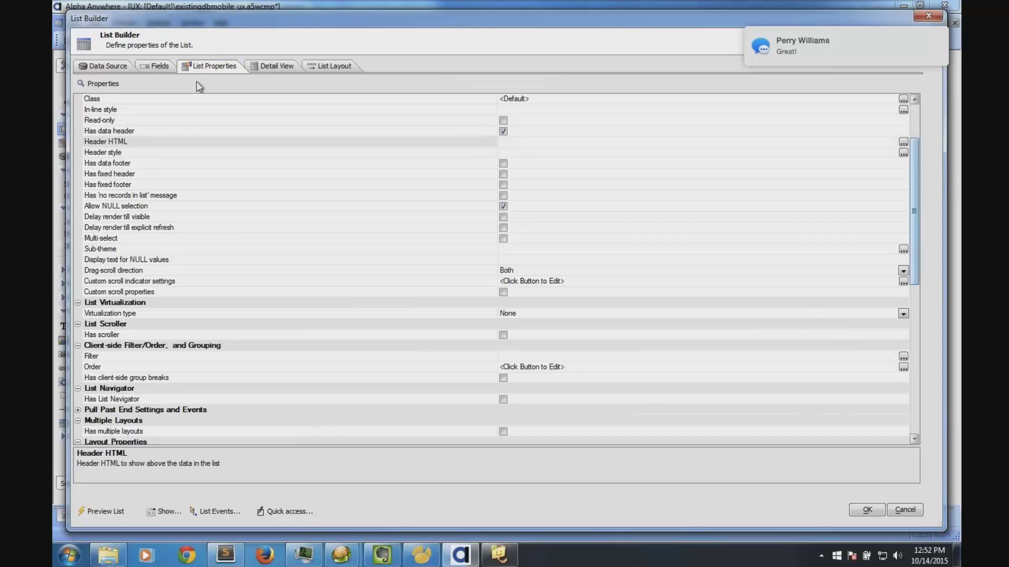
double_click(131, 131)
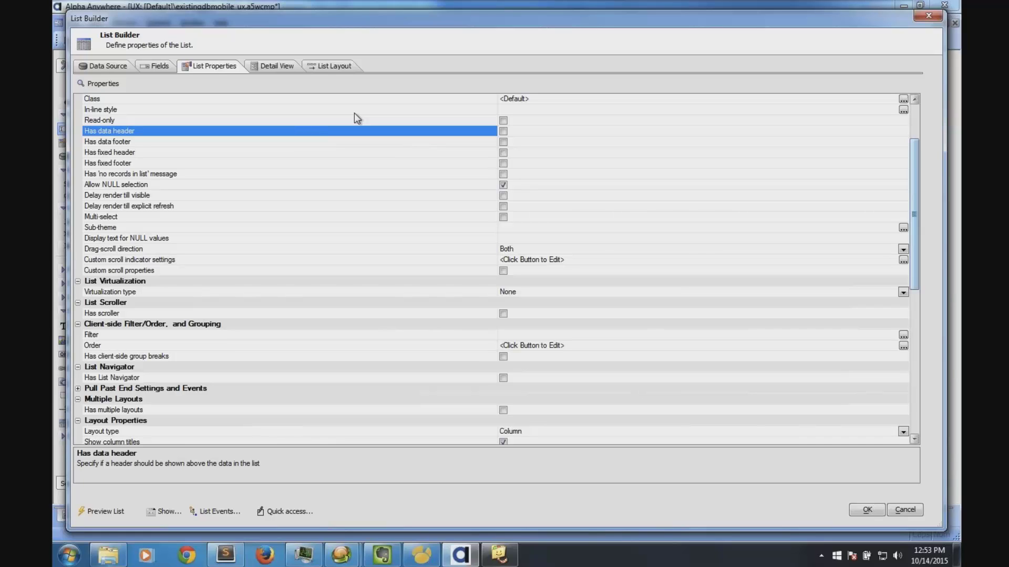
left_click(158, 66)
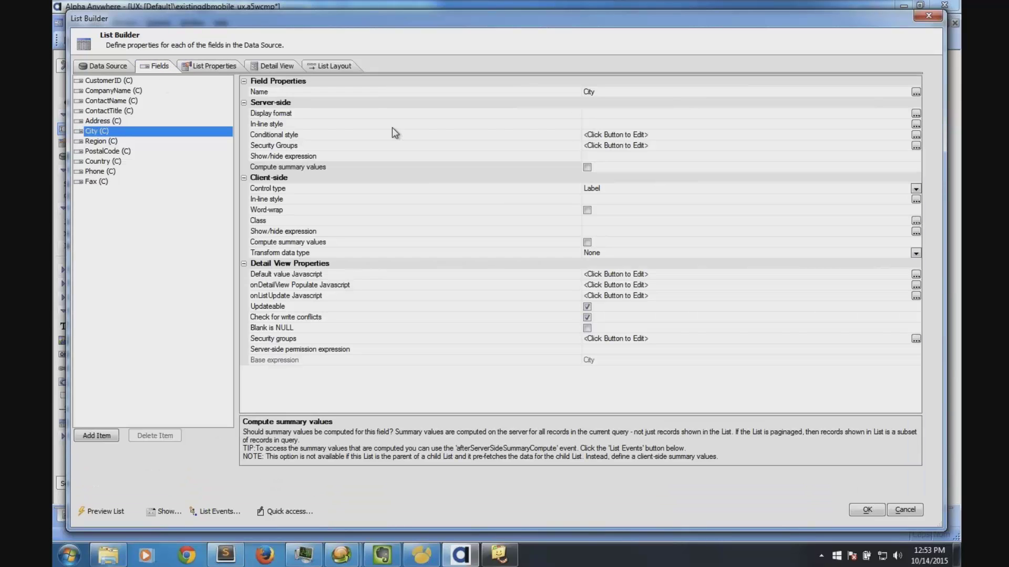
left_click(301, 167)
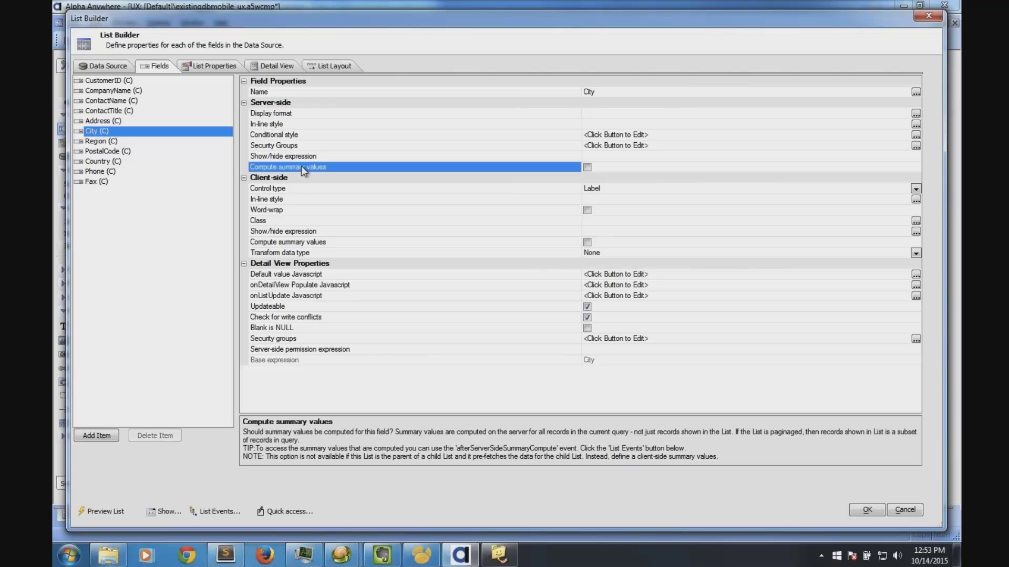
left_click(214, 67)
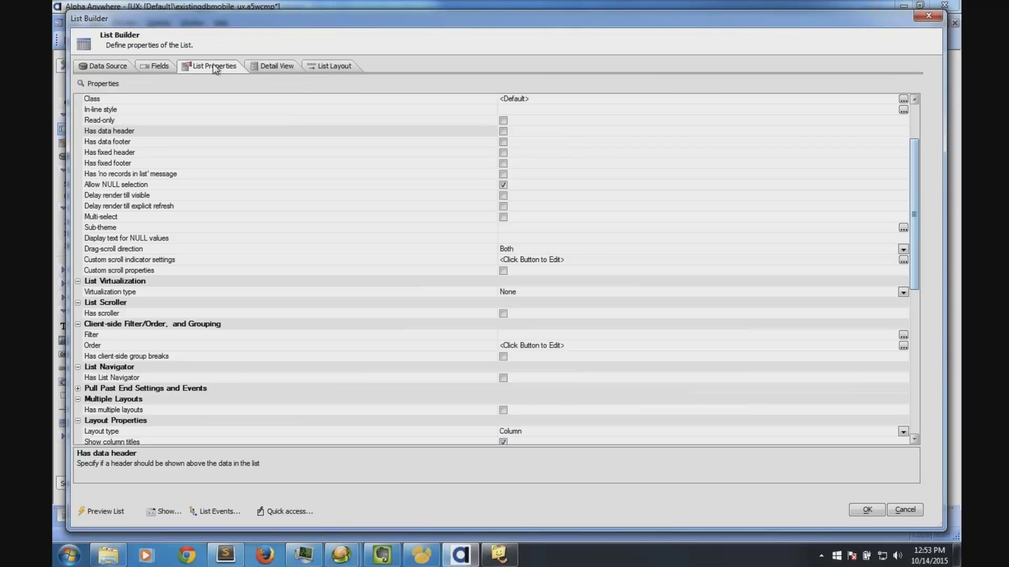
left_click(136, 133)
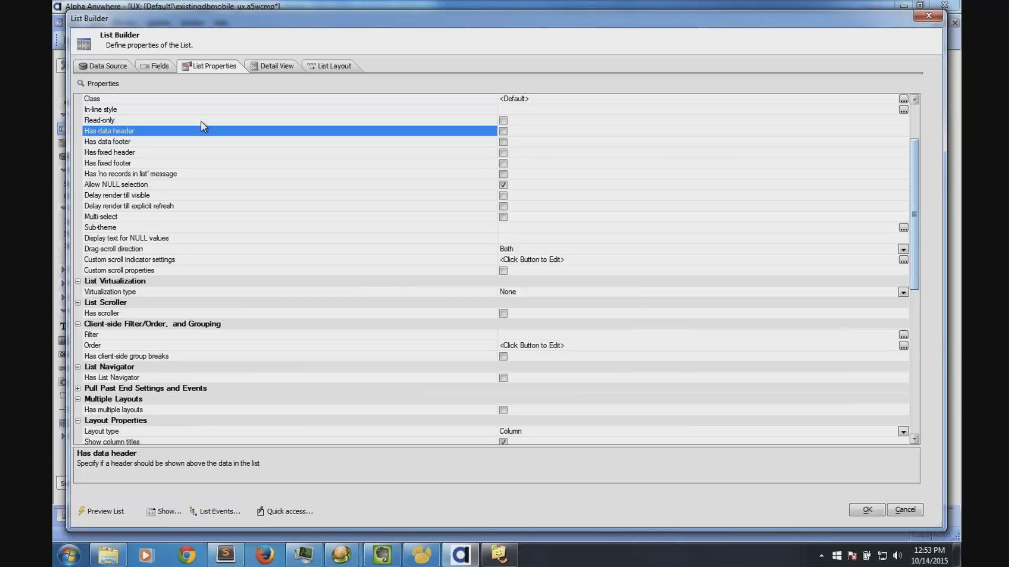
left_click(163, 68)
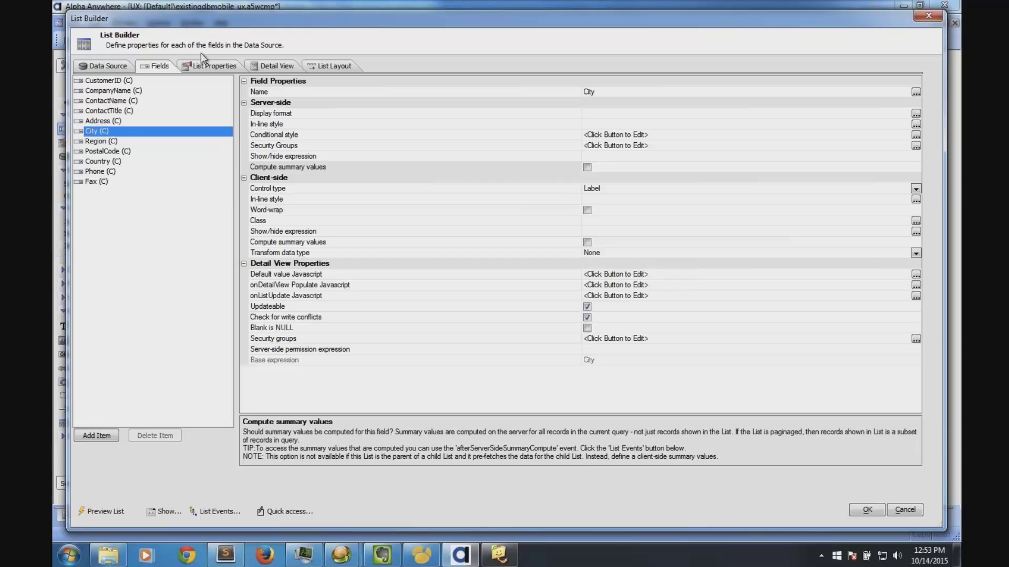
left_click(213, 66)
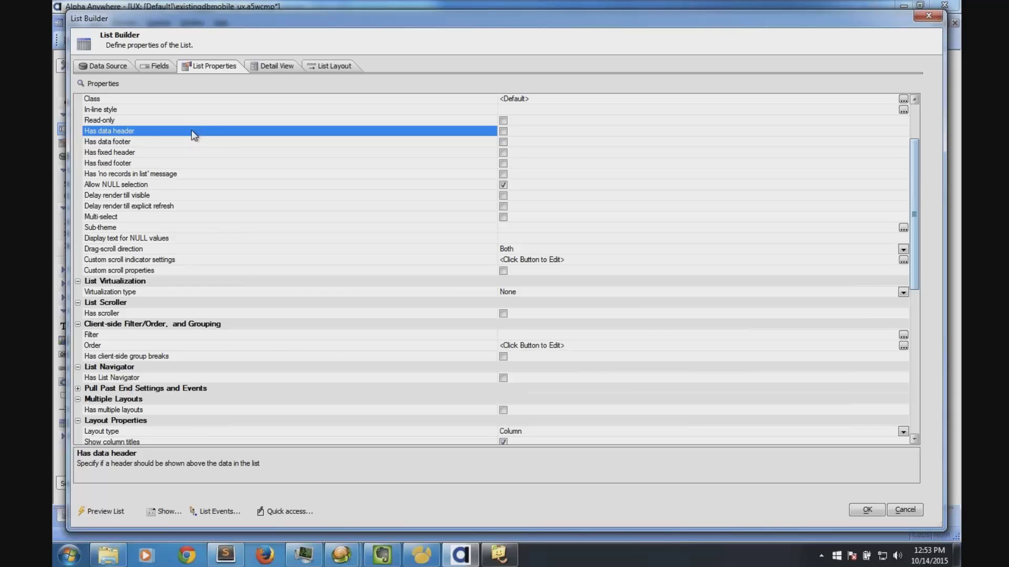
Step: Enable Has data header and draft a bold "Total Cost:" heading in Header HTML, discarding the heading and the list edits
double_click(129, 133)
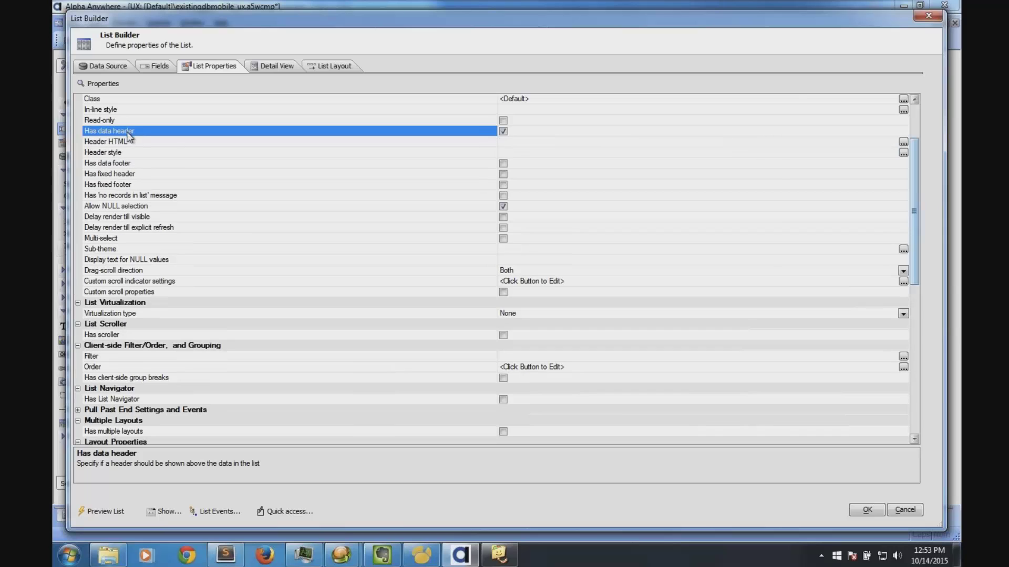
double_click(222, 141)
type("<B")
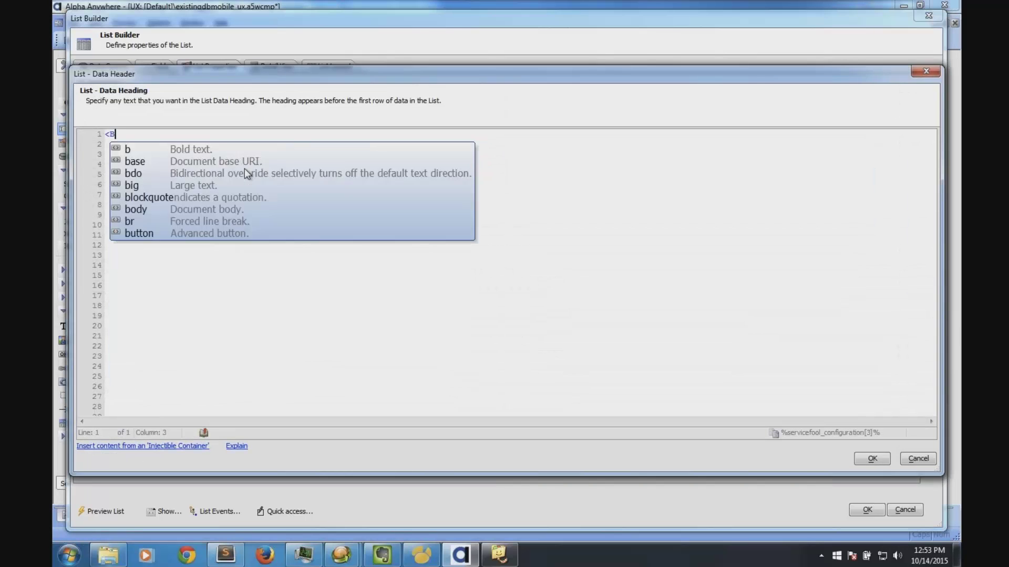
type(">Total")
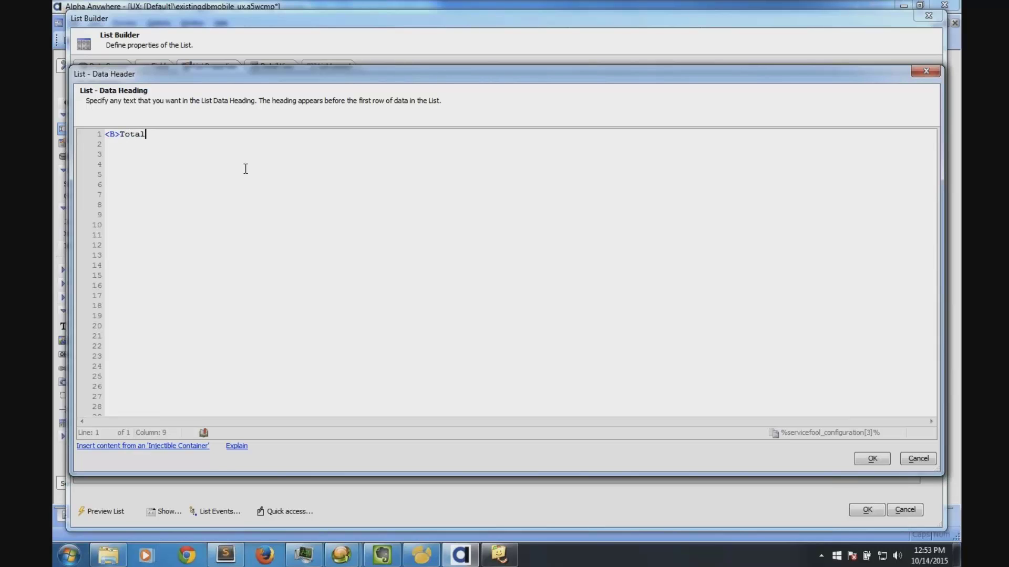
type(" Cost:< ")
type("b>")
left_click(918, 459)
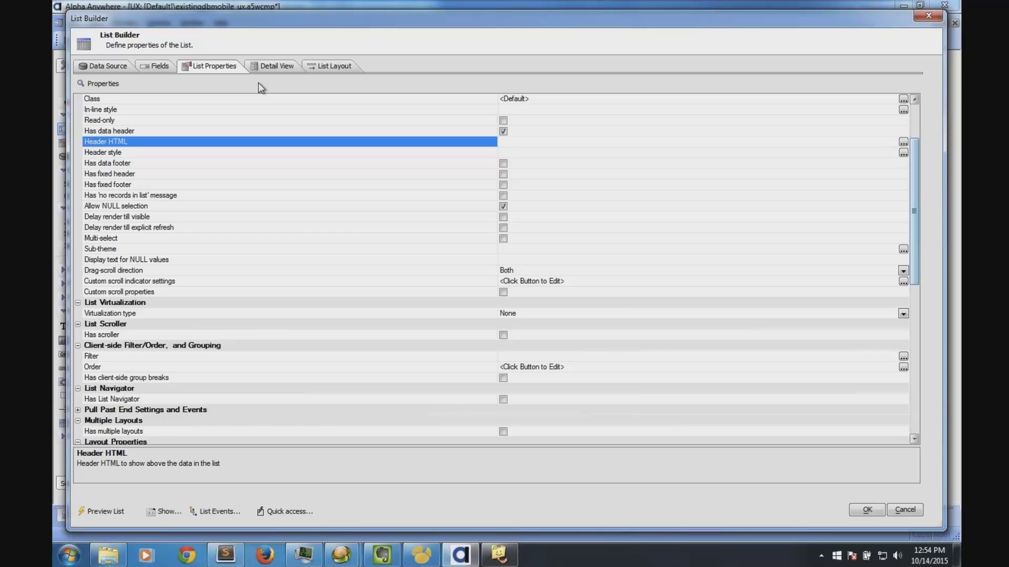
left_click(906, 512)
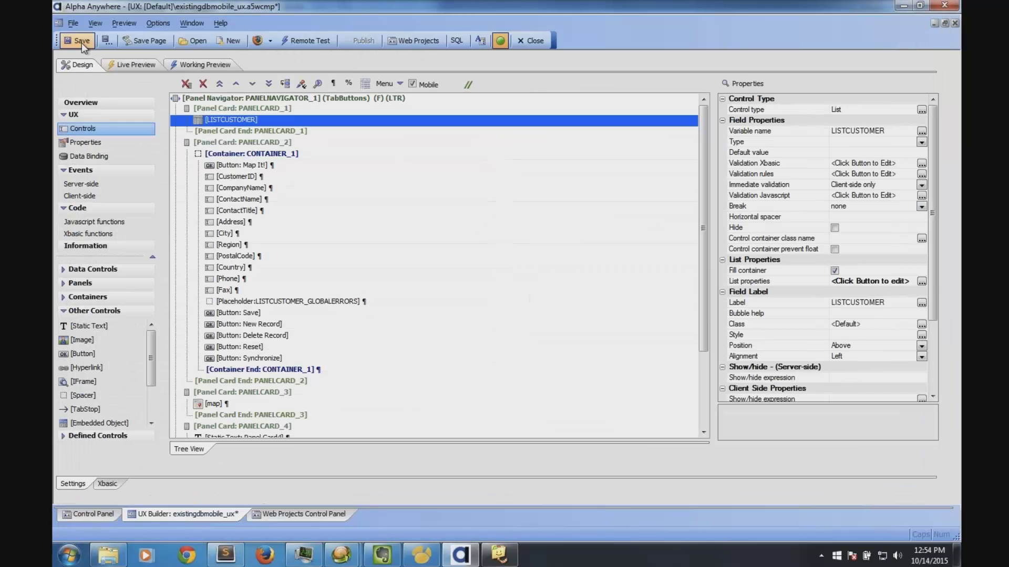
Step: Save the UX component and run its full preview in Firefox
left_click(81, 41)
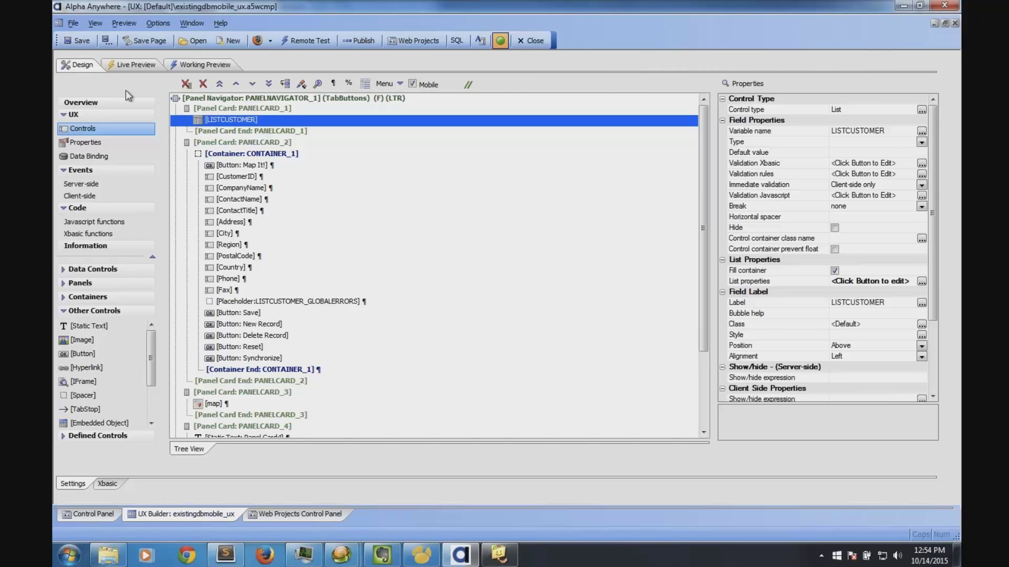
left_click(257, 41)
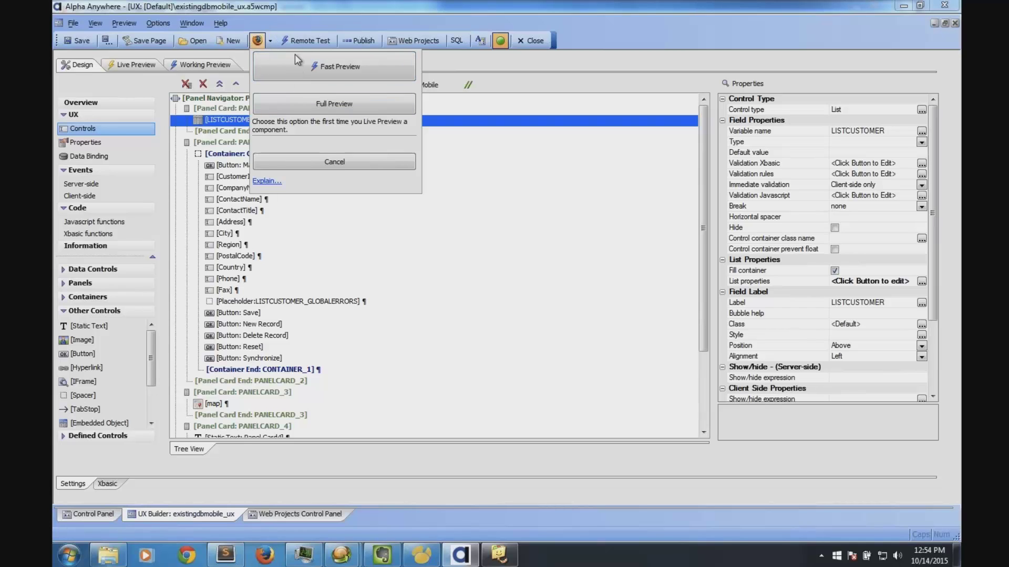
left_click(321, 104)
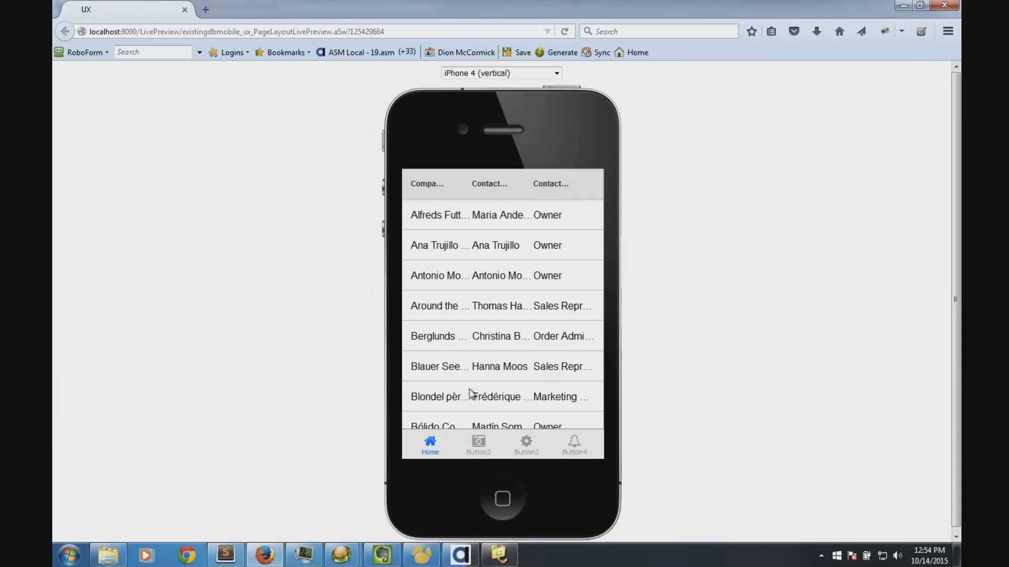
Step: Scroll the customer list down and back up in the iPhone 4 (vertical) preview
left_click_drag(462, 312, 473, 266)
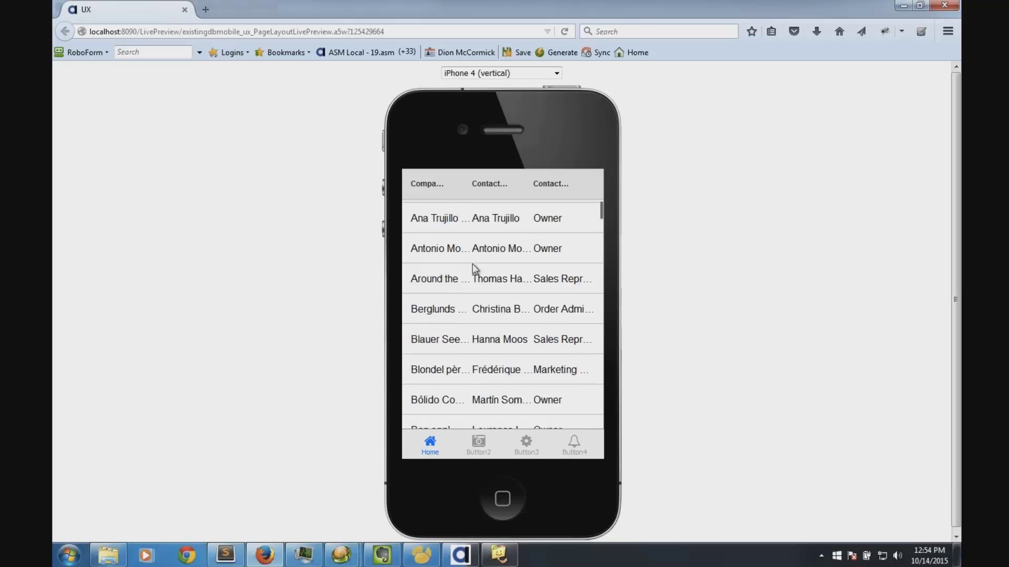
left_click_drag(483, 367, 479, 229)
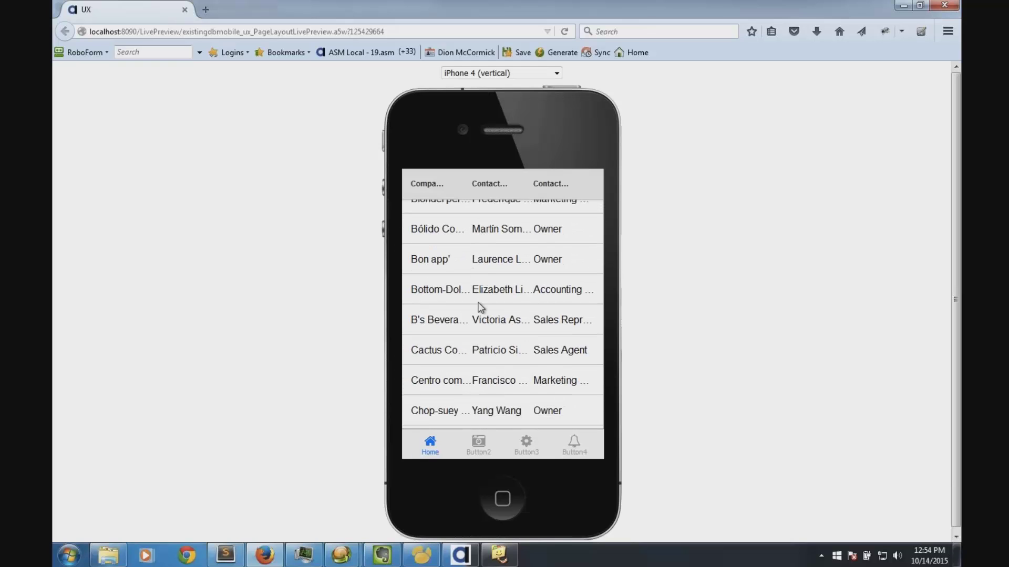
left_click_drag(480, 308, 492, 411)
left_click_drag(492, 328, 493, 368)
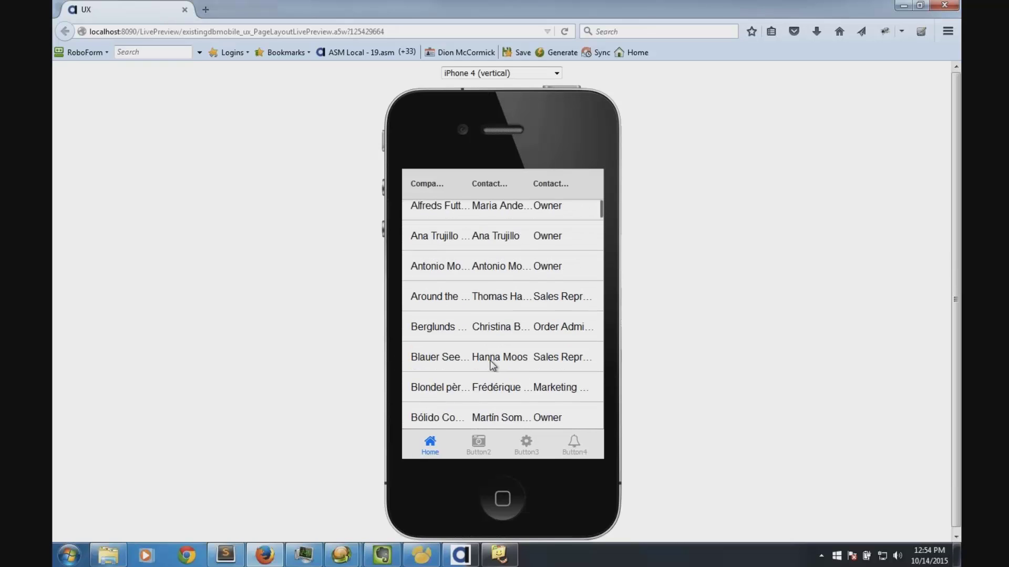
Step: Open the detail form for the third listed customer, look through its fields, and close the browser preview
left_click(487, 267)
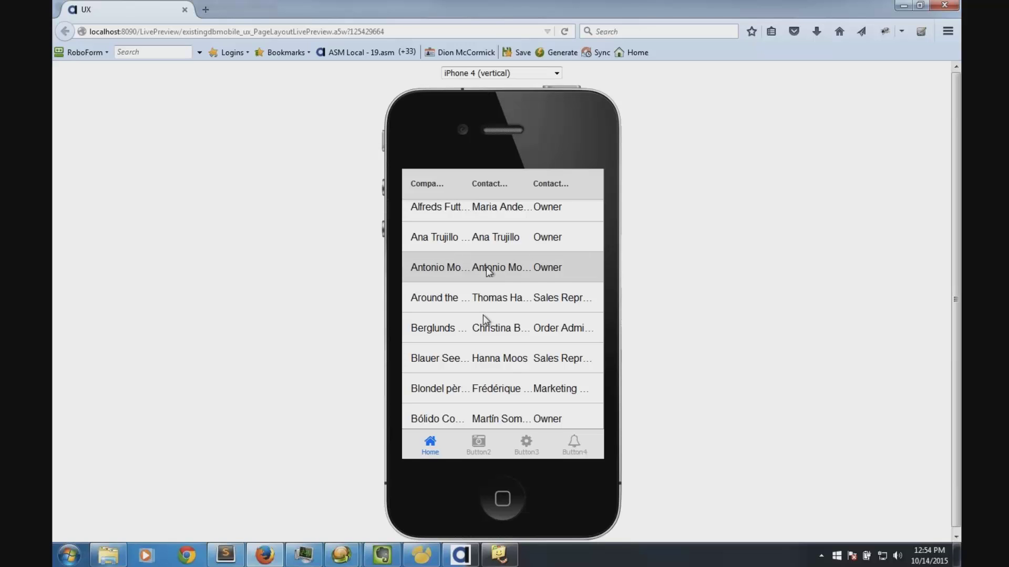
left_click(479, 441)
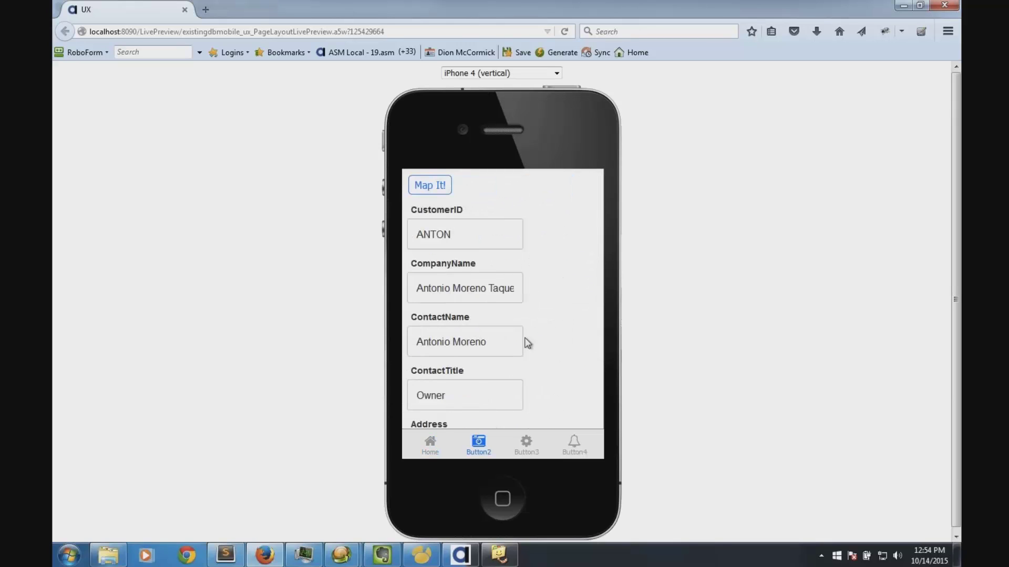
left_click_drag(525, 343, 552, 250)
left_click_drag(548, 368, 533, 317)
left_click(944, 5)
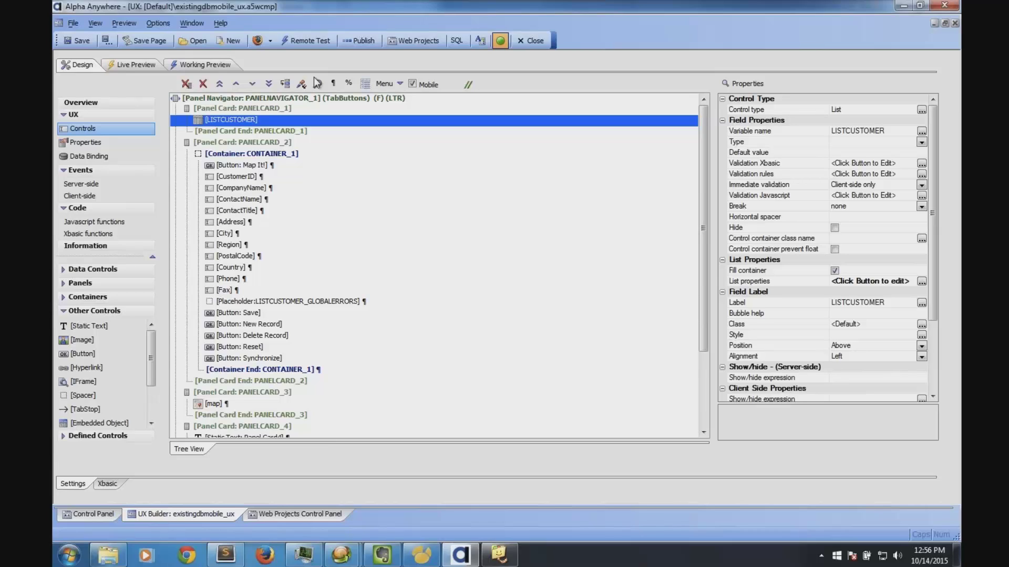
Step: Run the full Live Preview of the component and view the customer list as iPad 4 (vertical)
left_click(131, 64)
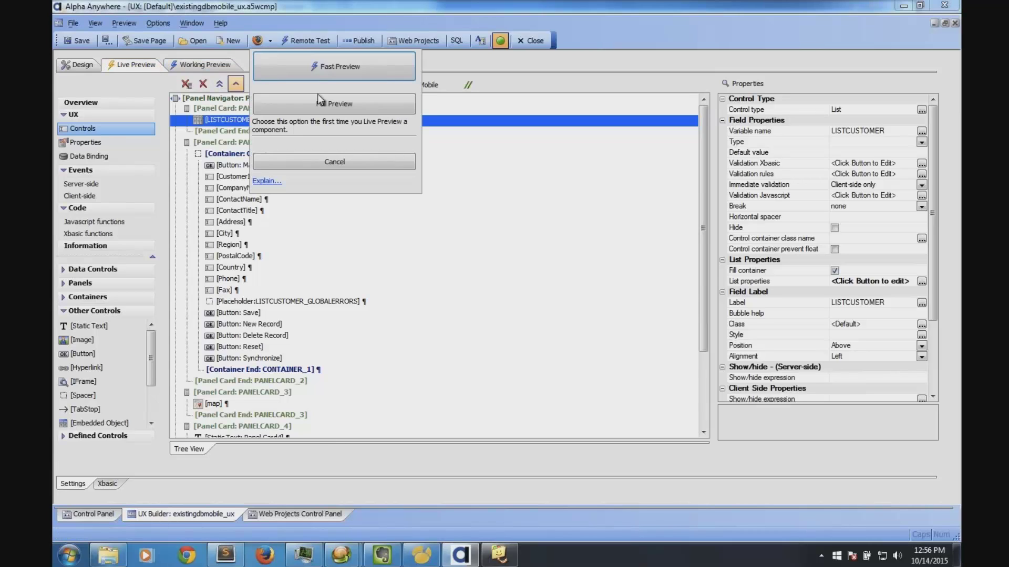
left_click(321, 103)
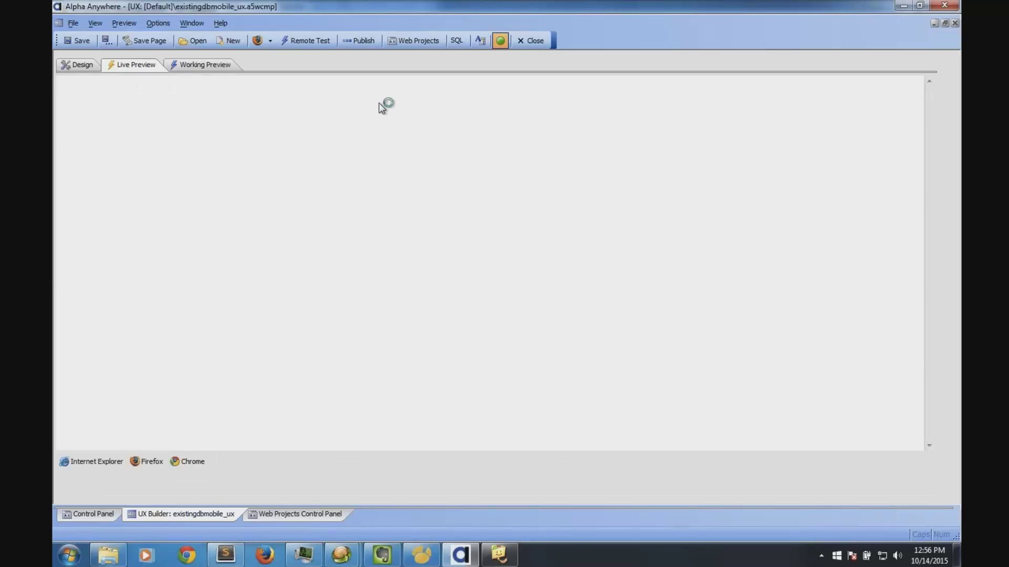
left_click(450, 87)
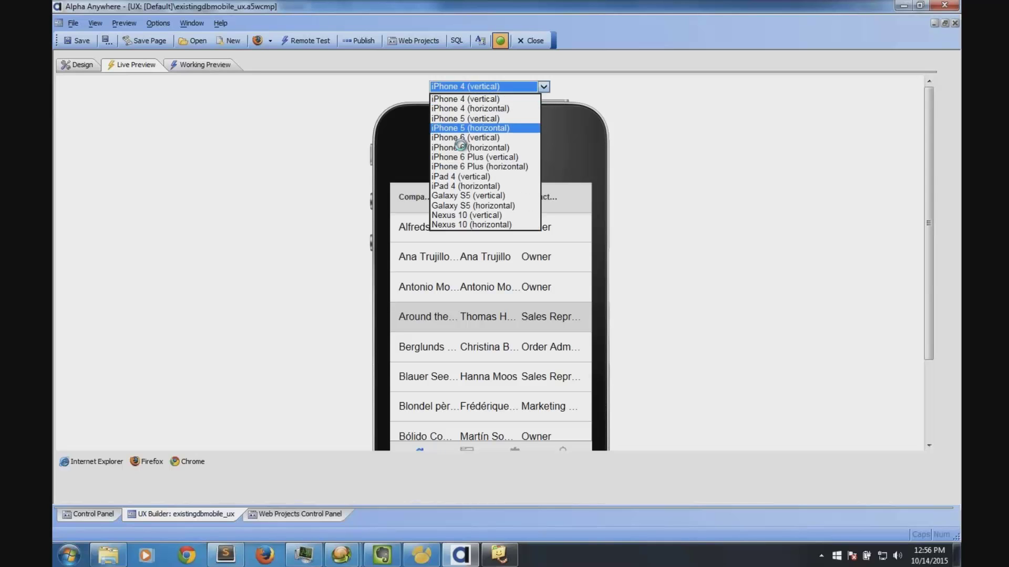
key("Return")
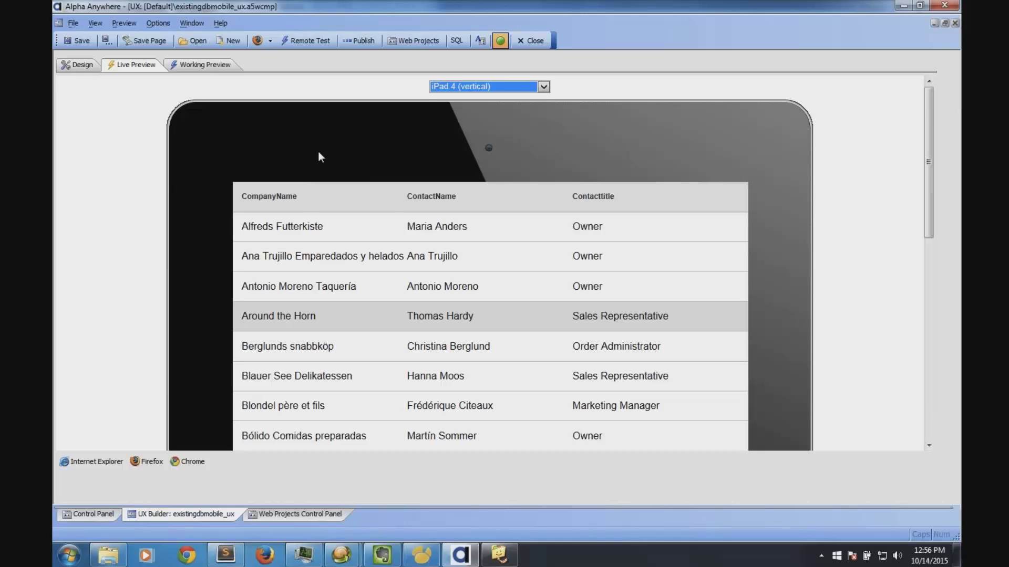
Step: Compare the customer list's layout on iPhone 5, iPhone 6 and iPhone 6 Plus, all vertical
left_click(485, 83)
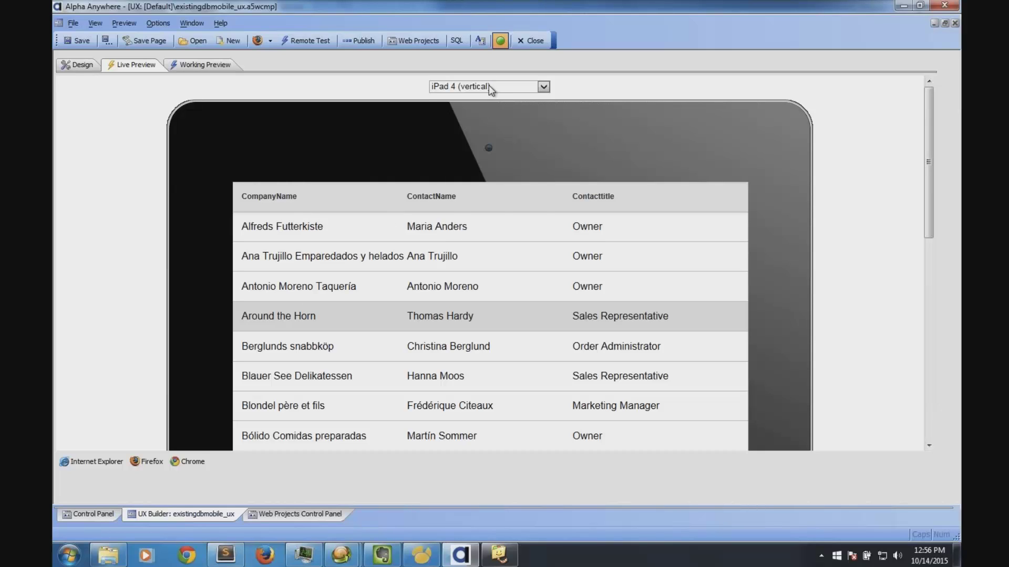
left_click(489, 86)
left_click(479, 118)
left_click(478, 90)
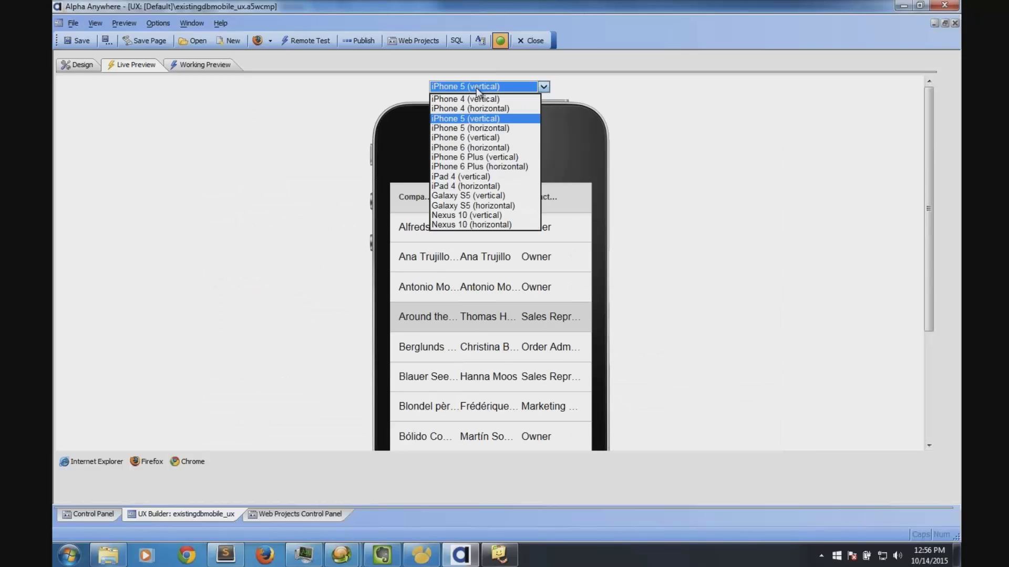
left_click(479, 137)
left_click(476, 87)
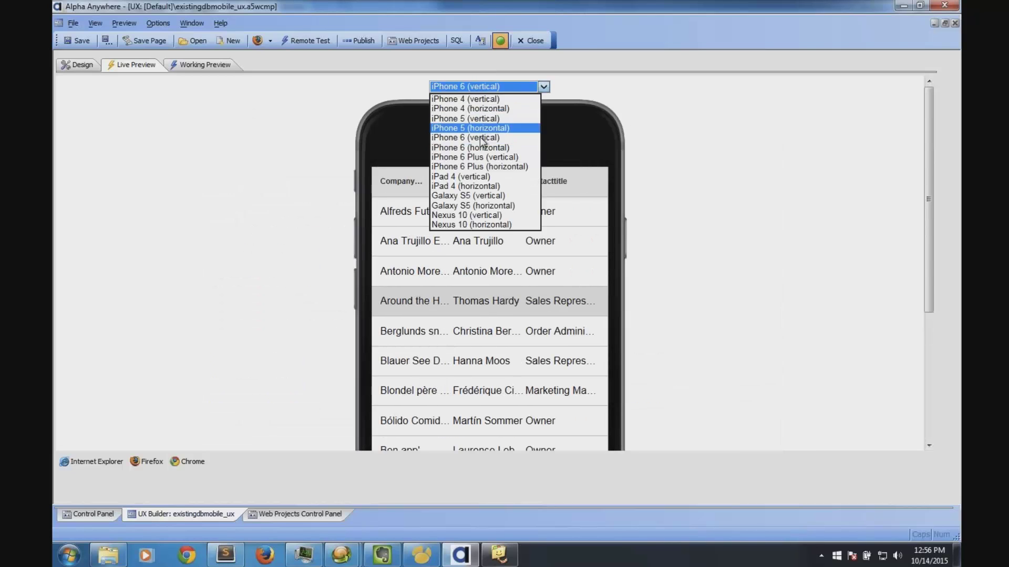
left_click(479, 157)
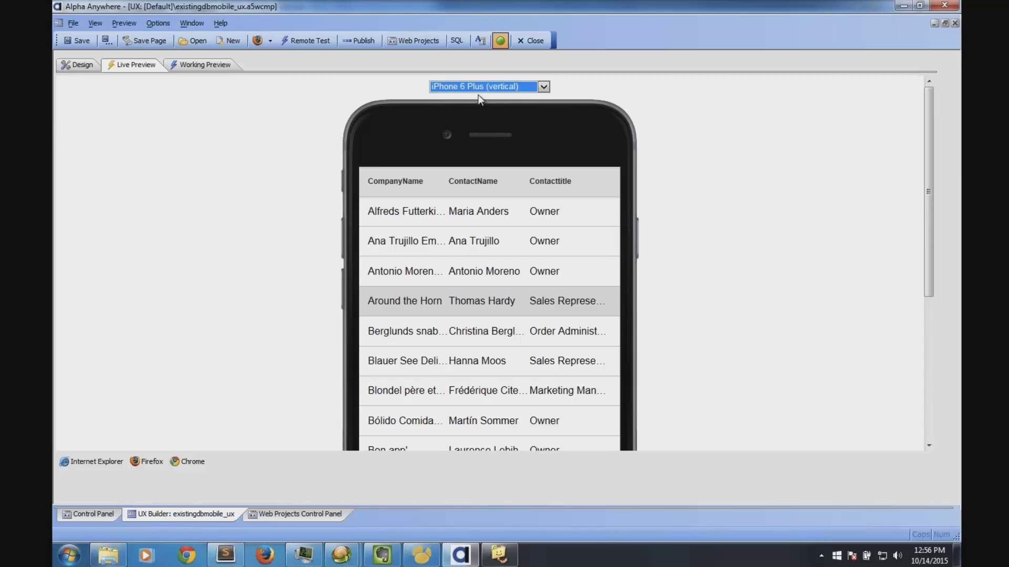
Step: Open the component's responsive layout settings in the Responsive Layout Genie
left_click(88, 67)
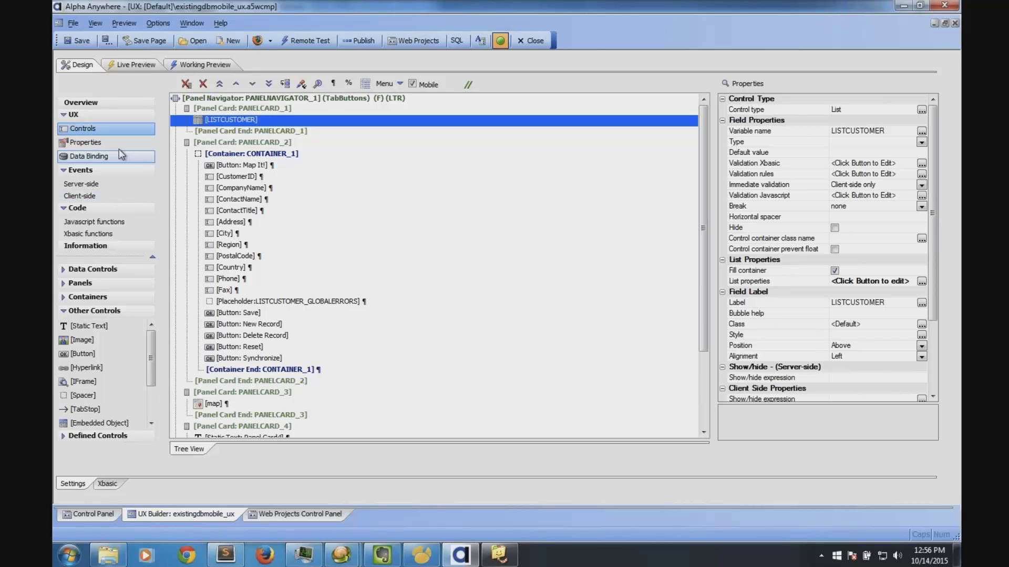
left_click(99, 144)
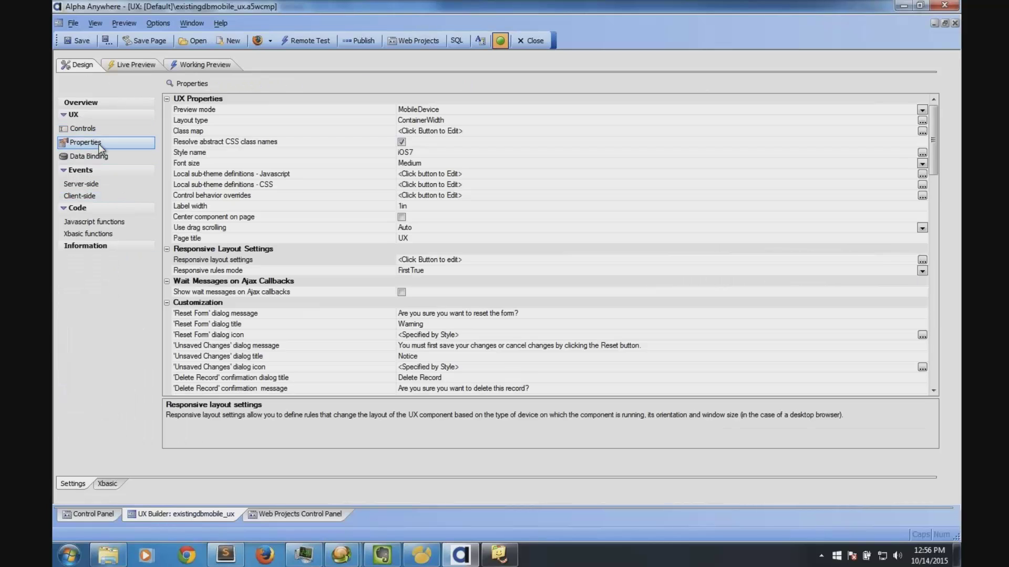
left_click(221, 261)
double_click(273, 259)
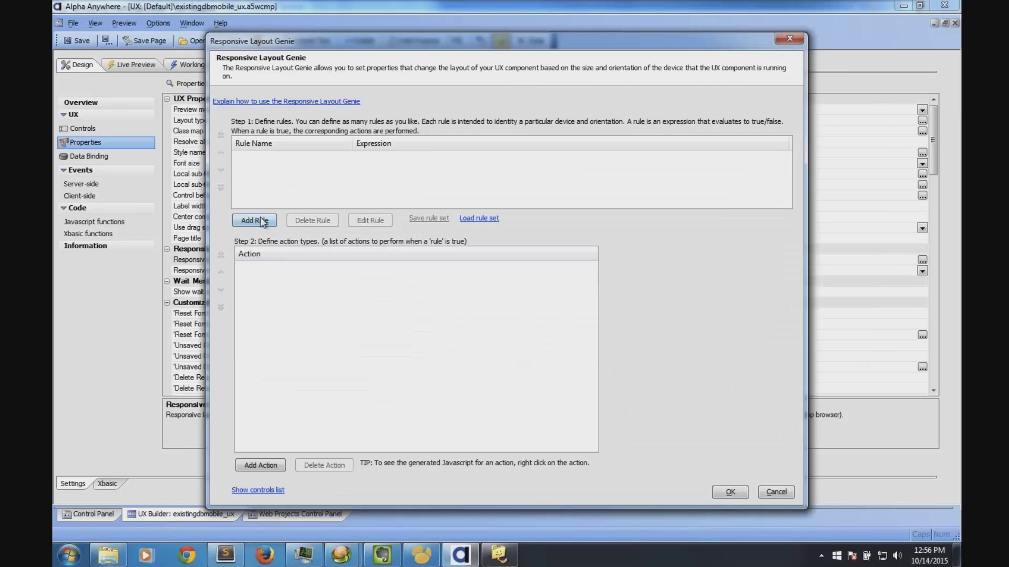
Step: Start a new responsive rule, insert the device.isWindows field into its expression, and clear it again
left_click(261, 221)
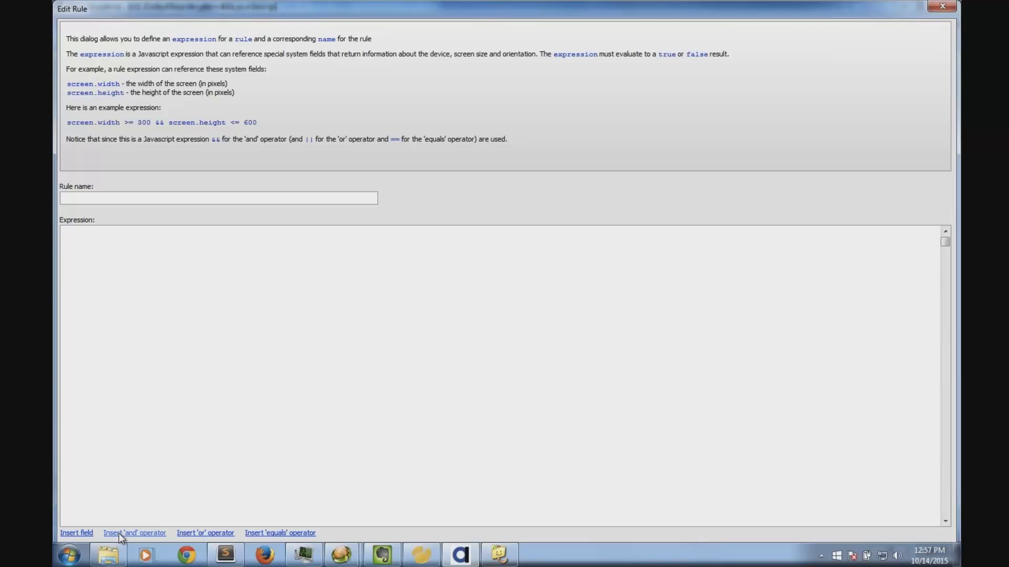
left_click(76, 533)
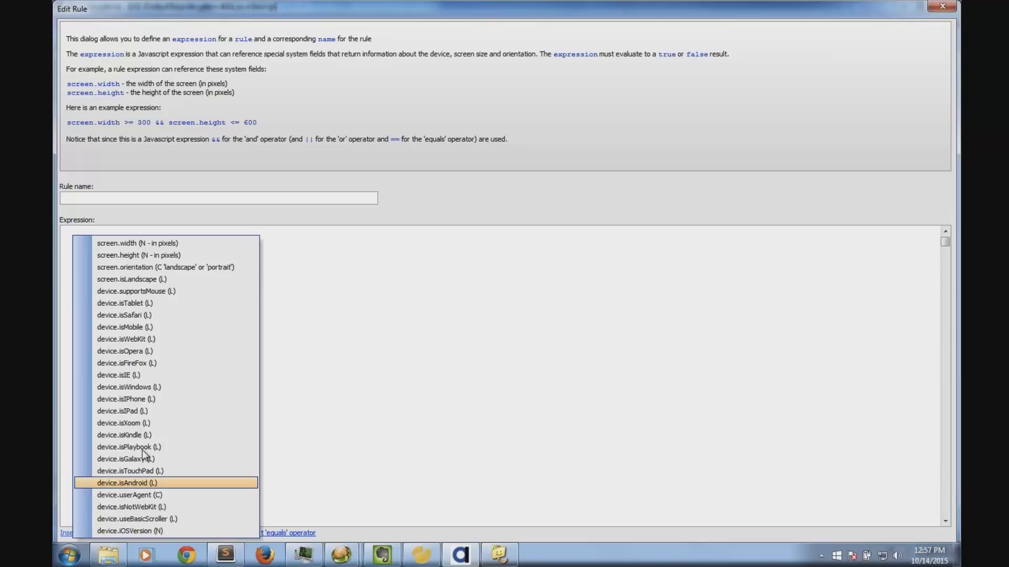
left_click(149, 387)
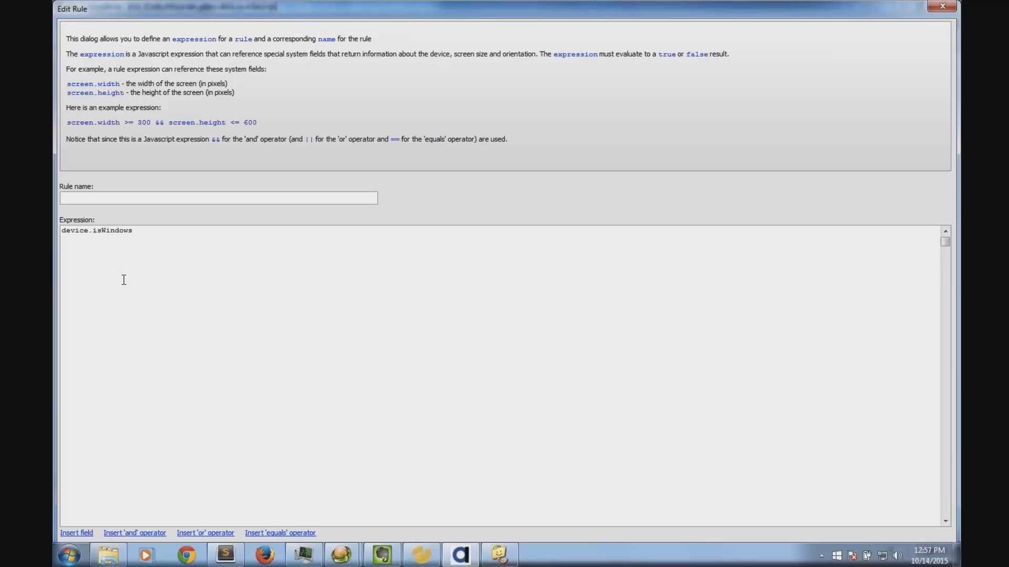
left_click_drag(149, 234, 56, 205)
key("Delete")
Step: Define a responsive rule named Tablet Rule with the expression device.isTablet
left_click(78, 533)
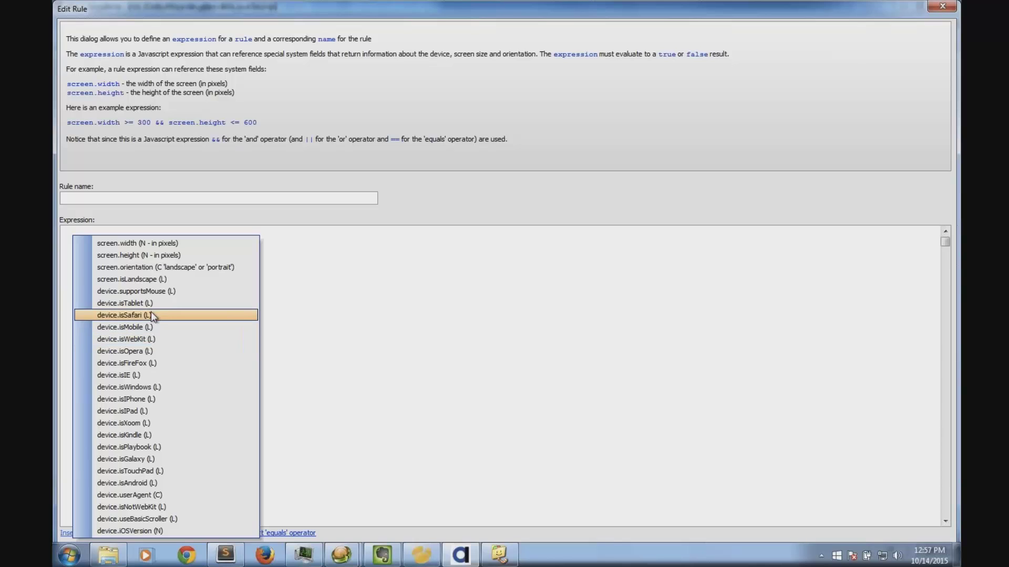
left_click(166, 304)
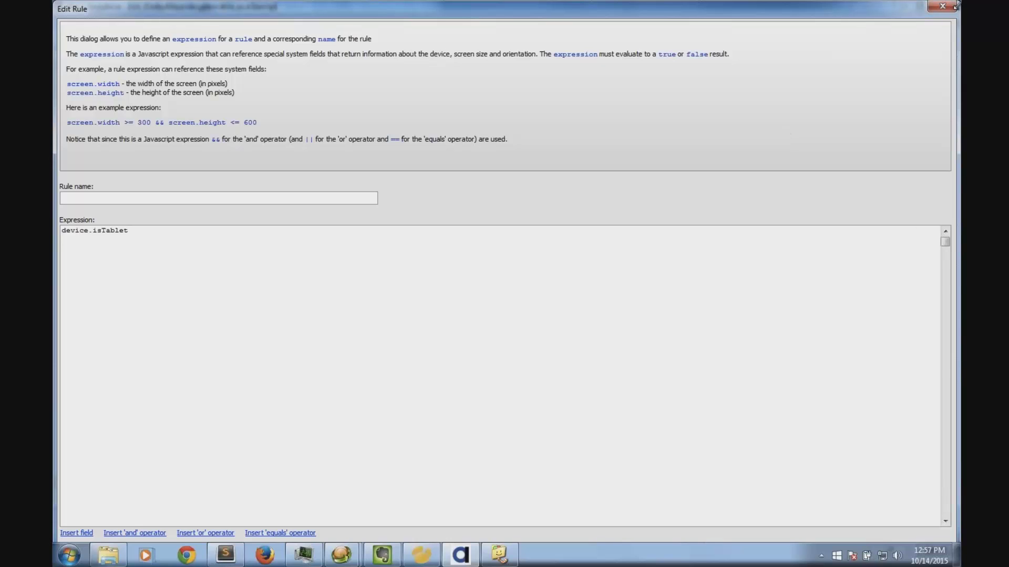
left_click_drag(958, 1, 948, 17)
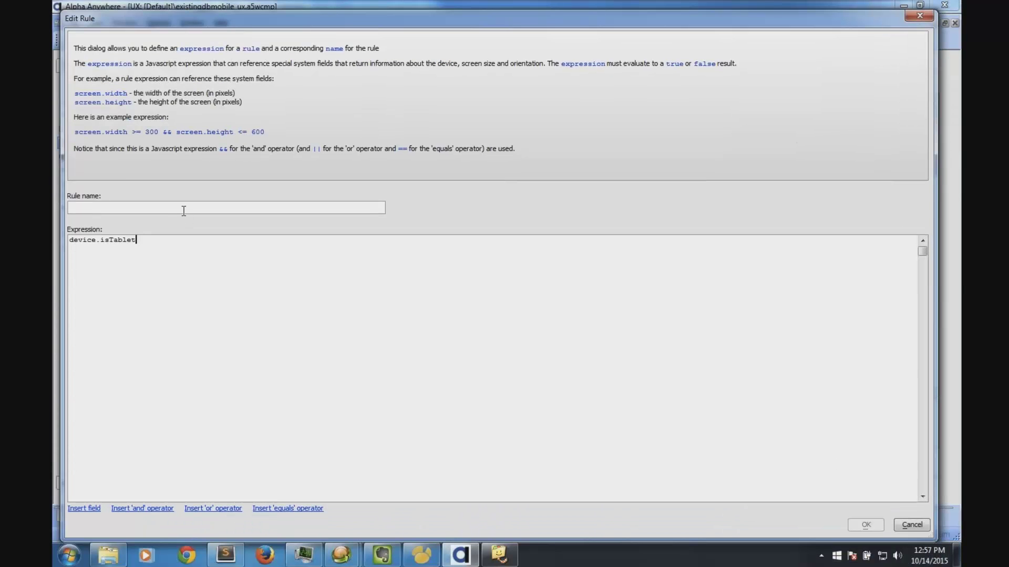
left_click(178, 207)
type("Tablet Rule")
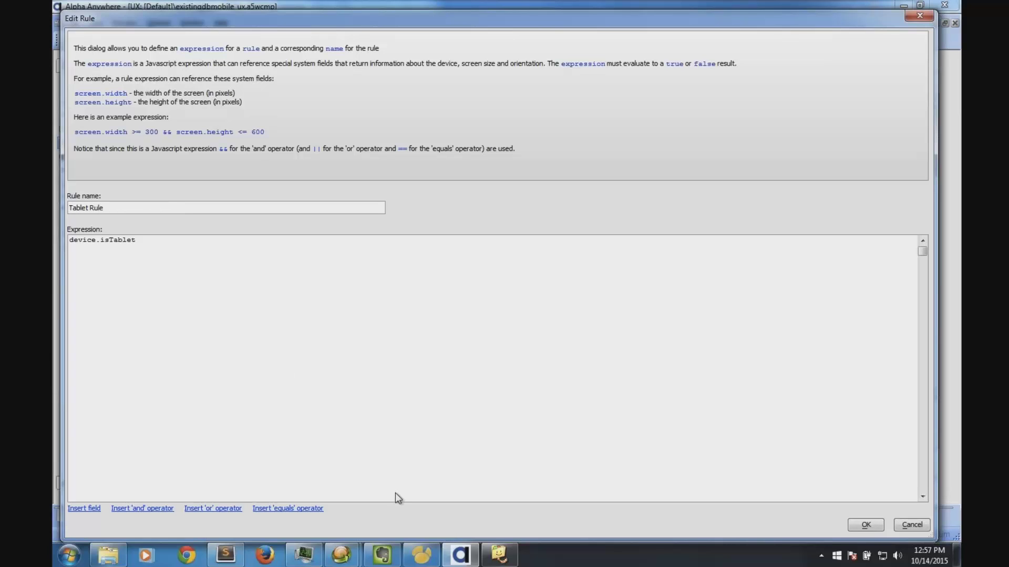
left_click(866, 525)
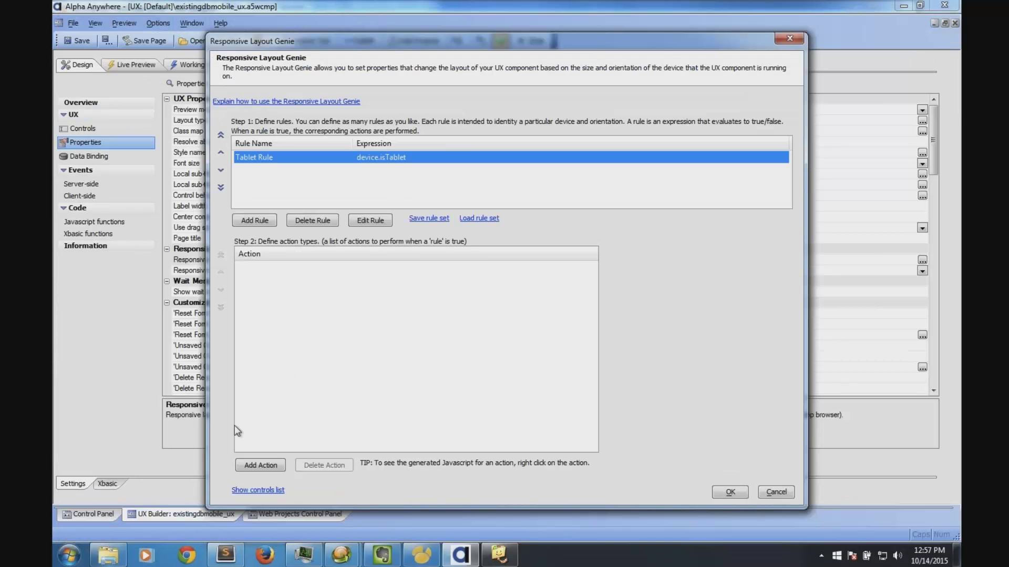
Step: Look through the action types available for the Tablet Rule, from panel layout properties to AbsoluteLayout positioning, without adding one
left_click(247, 462)
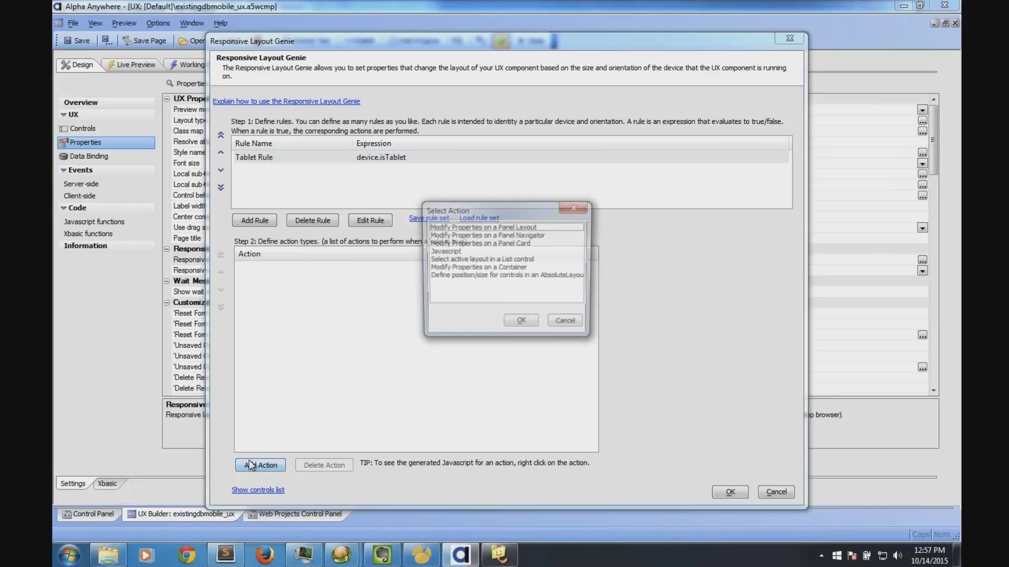
left_click(513, 229)
left_click(519, 243)
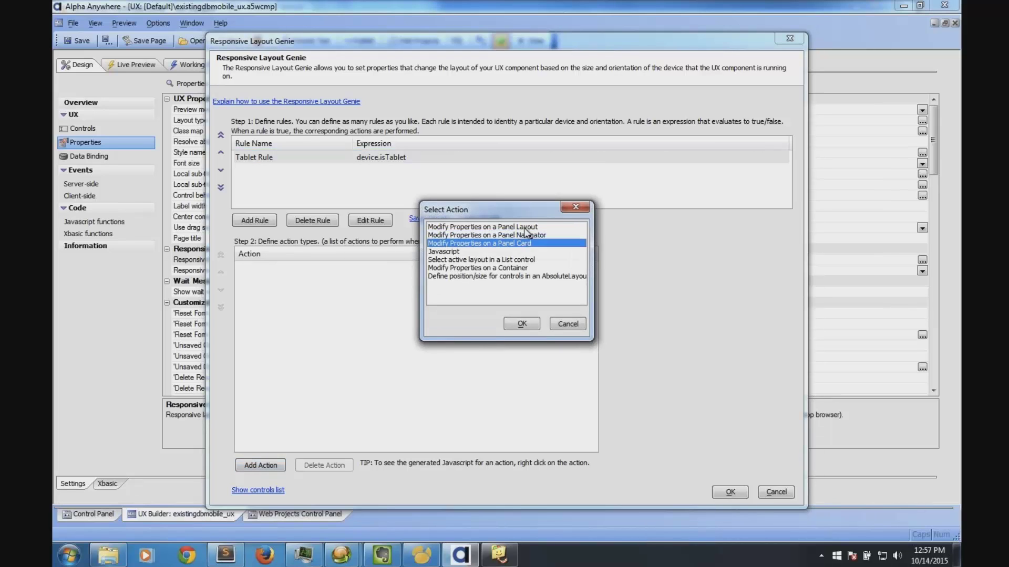
left_click(525, 229)
left_click(526, 235)
left_click(522, 258)
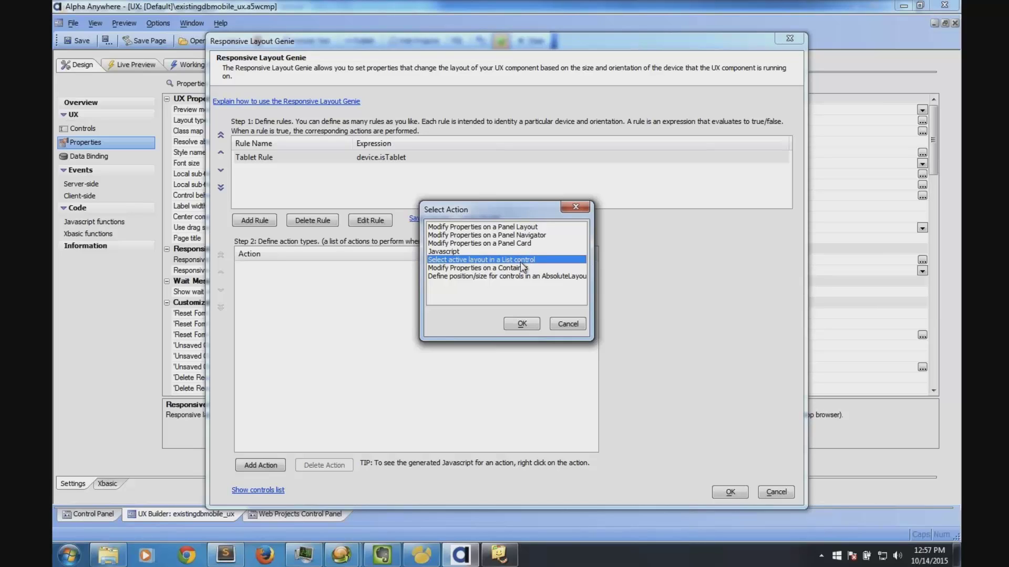
left_click(479, 269)
left_click(484, 277)
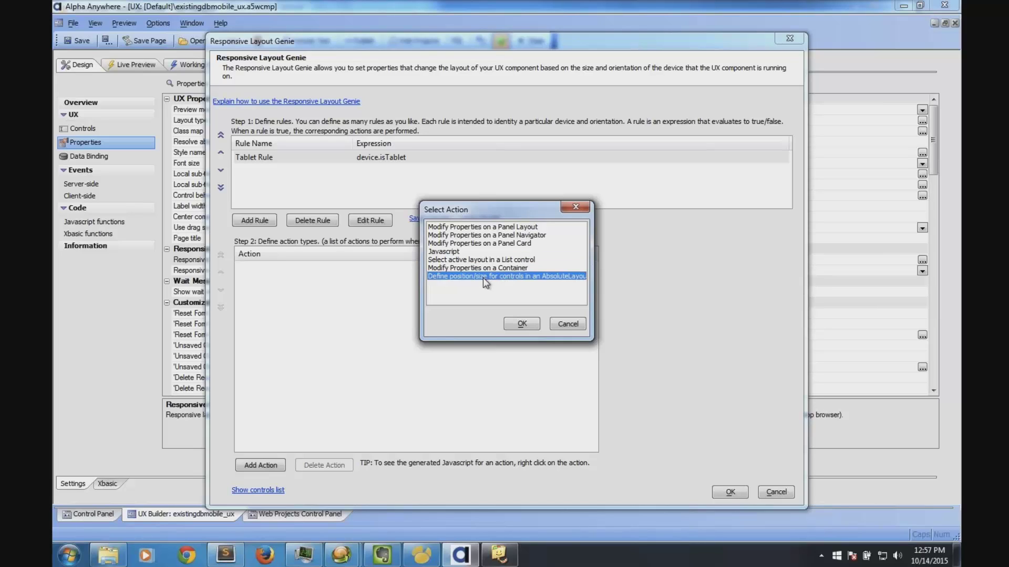
left_click(480, 228)
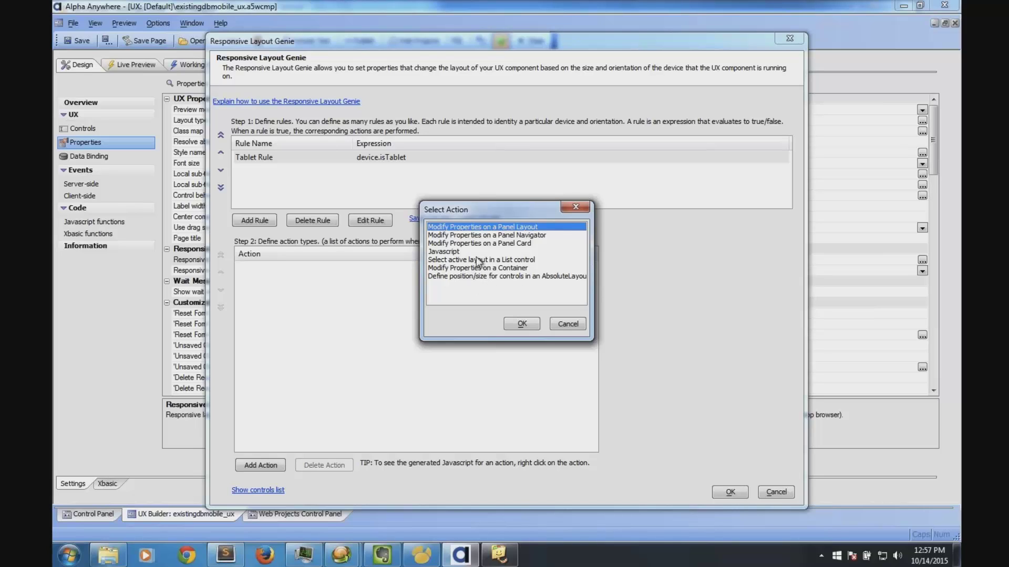
left_click(567, 323)
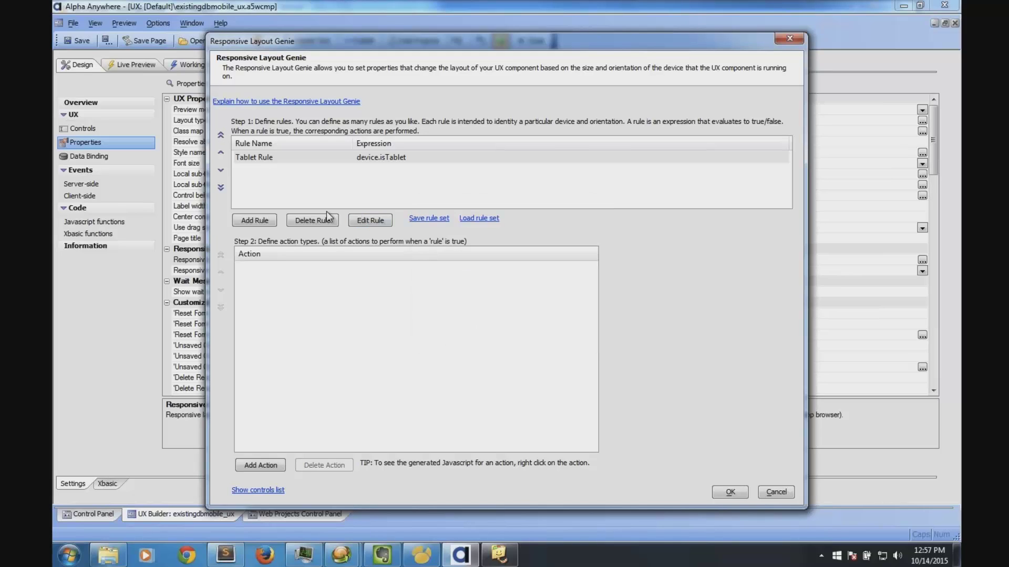
Step: Delete the Tablet Rule and look at the fields offered for a new rule's expression before cancelling the Responsive Layout Genie
left_click(314, 220)
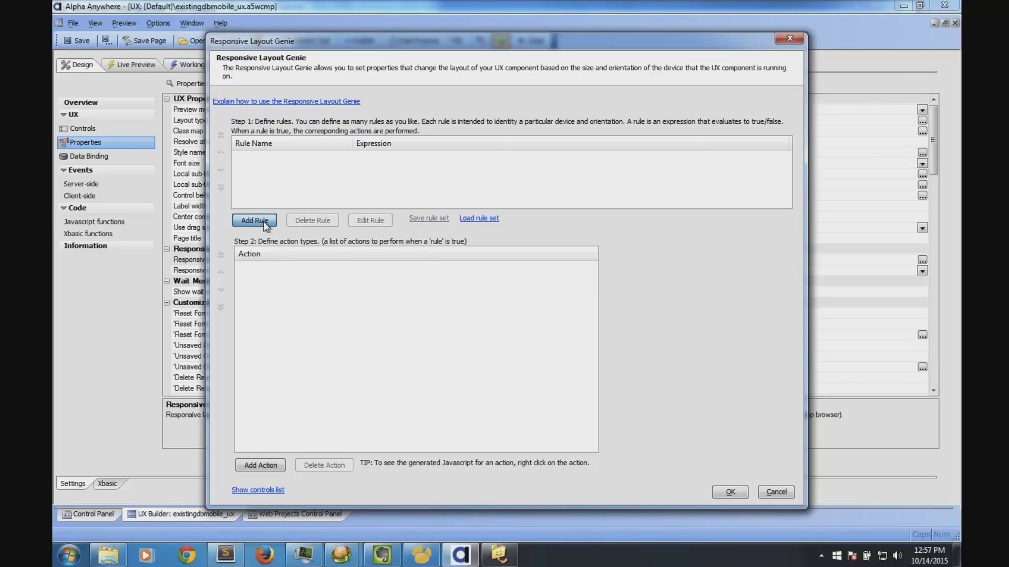
left_click(263, 221)
left_click(103, 504)
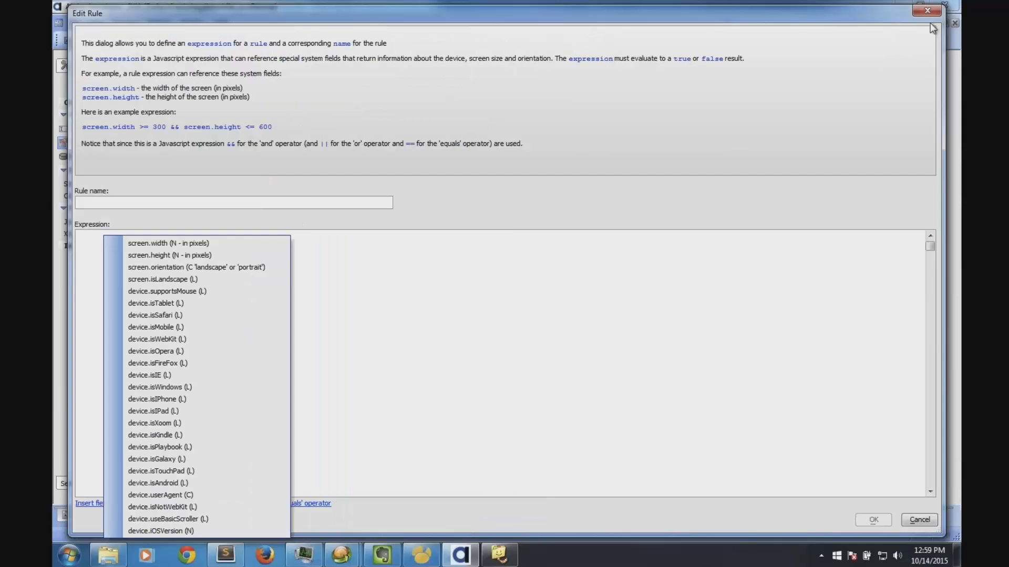
key("Escape")
key("Escape")
left_click(768, 487)
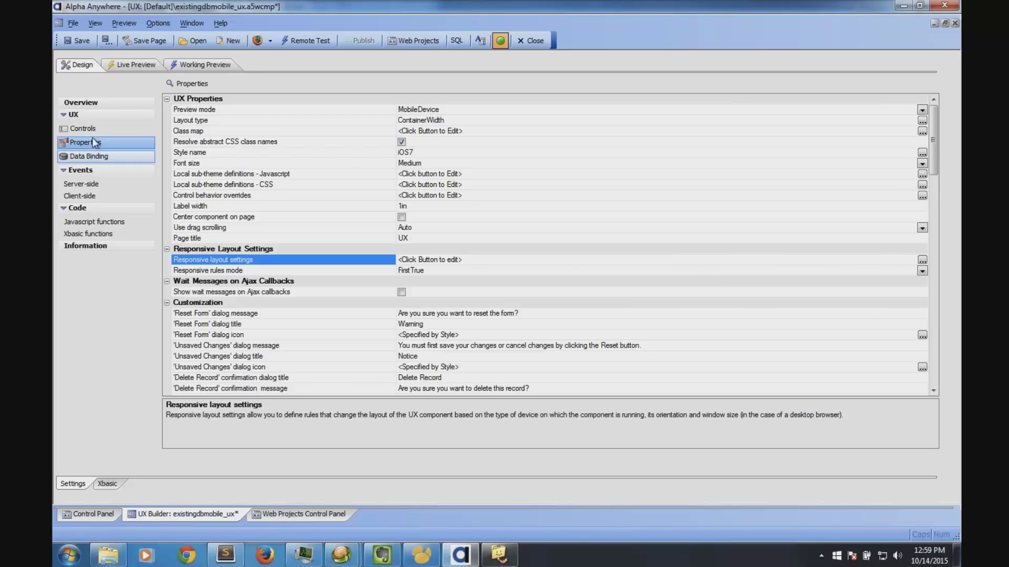
left_click(272, 514)
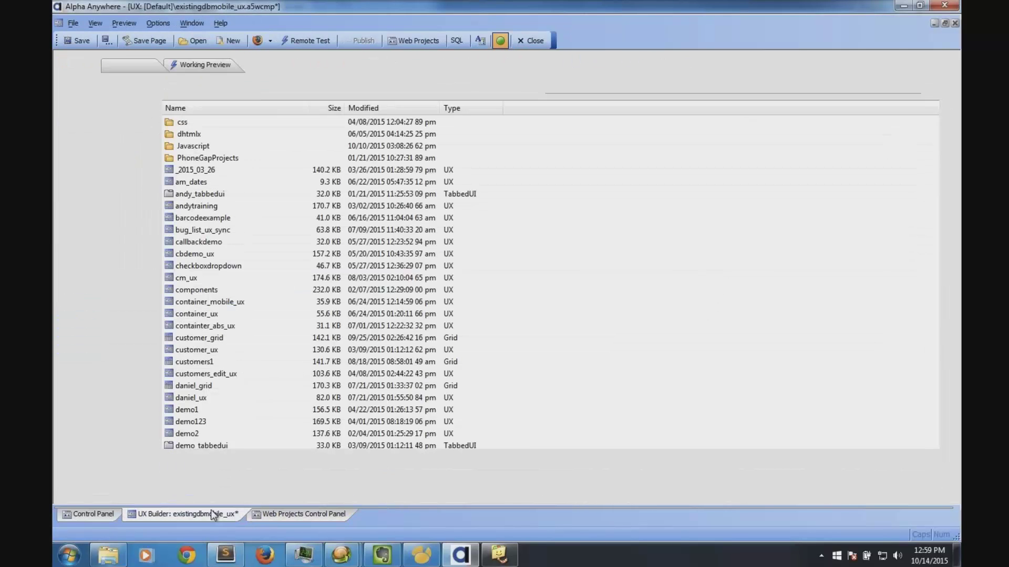
left_click(218, 515)
Step: Add a List control named listdbf below LISTCUSTOMER in the first panel card and dismiss the journal reminder
left_click(110, 128)
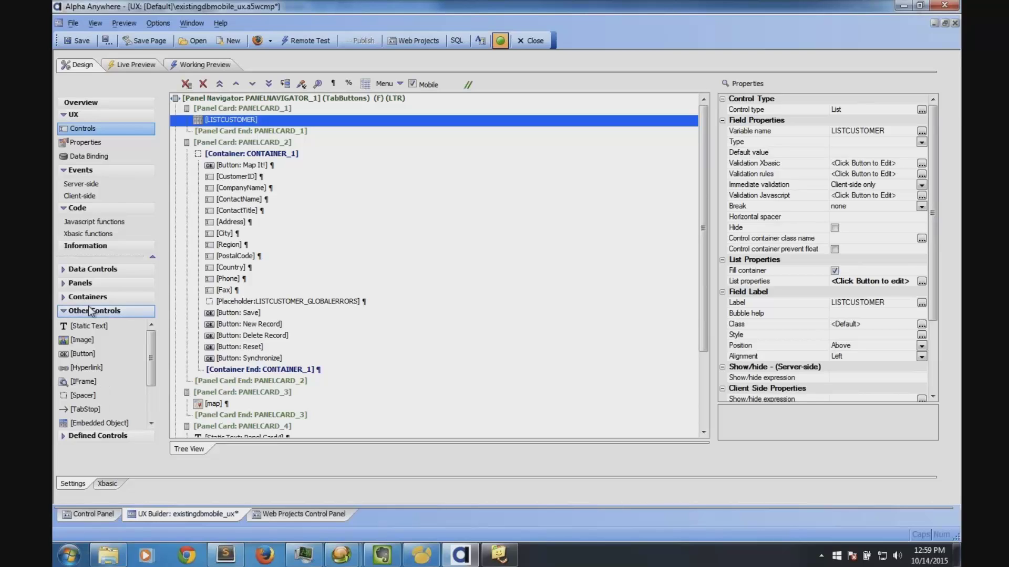
left_click(64, 296)
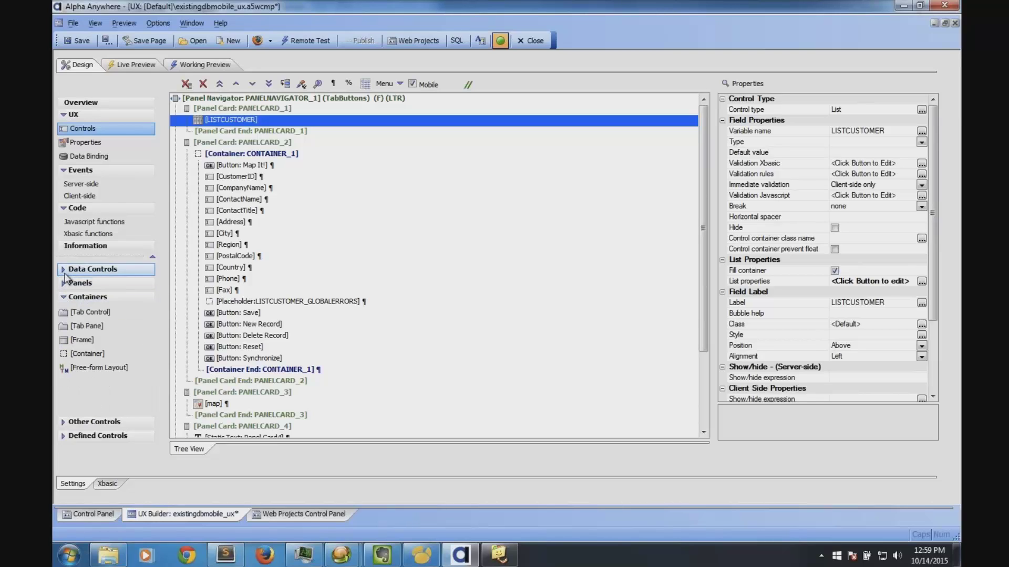
left_click(79, 269)
left_click(78, 367)
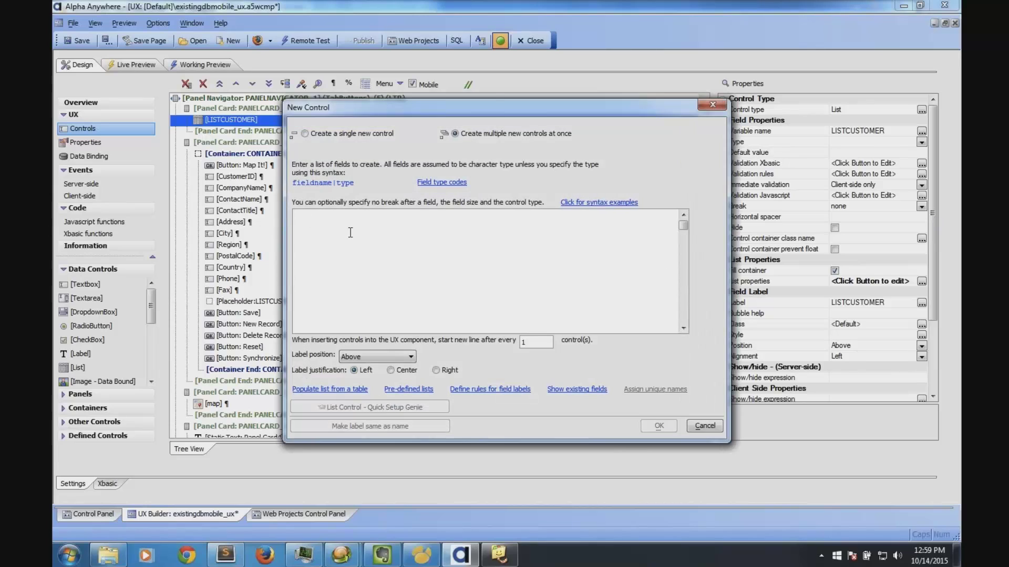
type("1")
type("istdb")
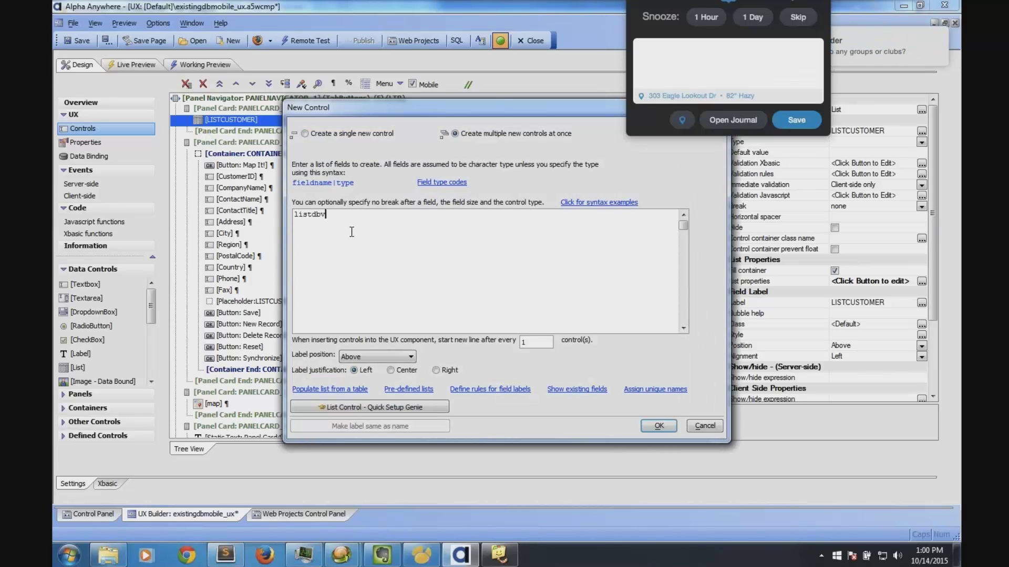
key("BackSpace")
type("fb")
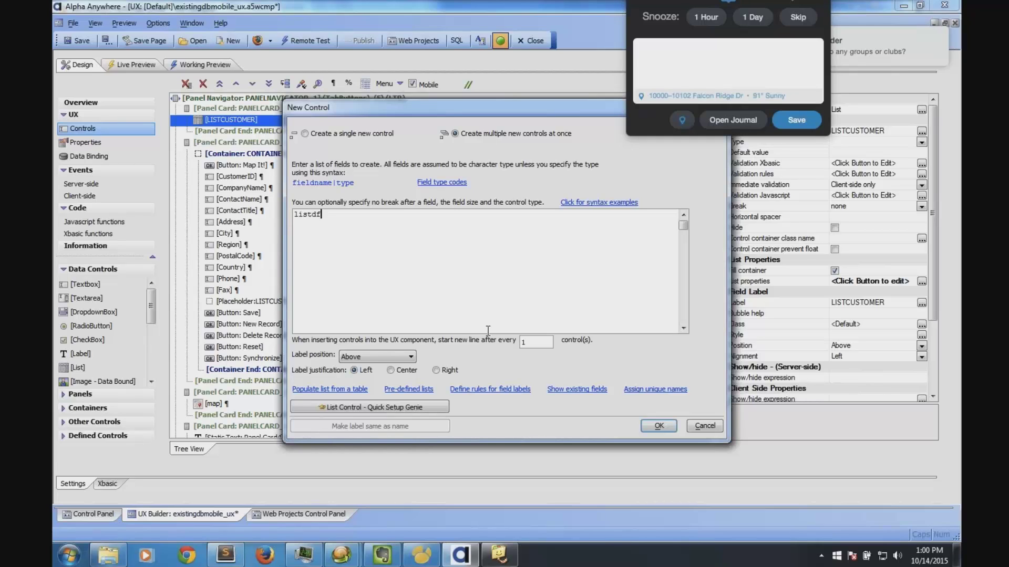
key("BackSpace")
key("BackSpace")
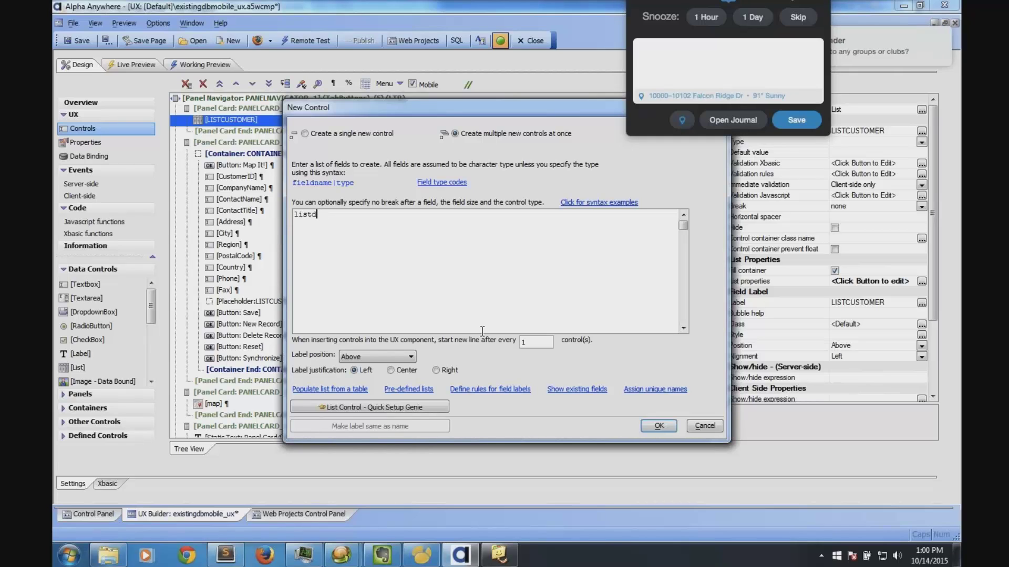
type("bf")
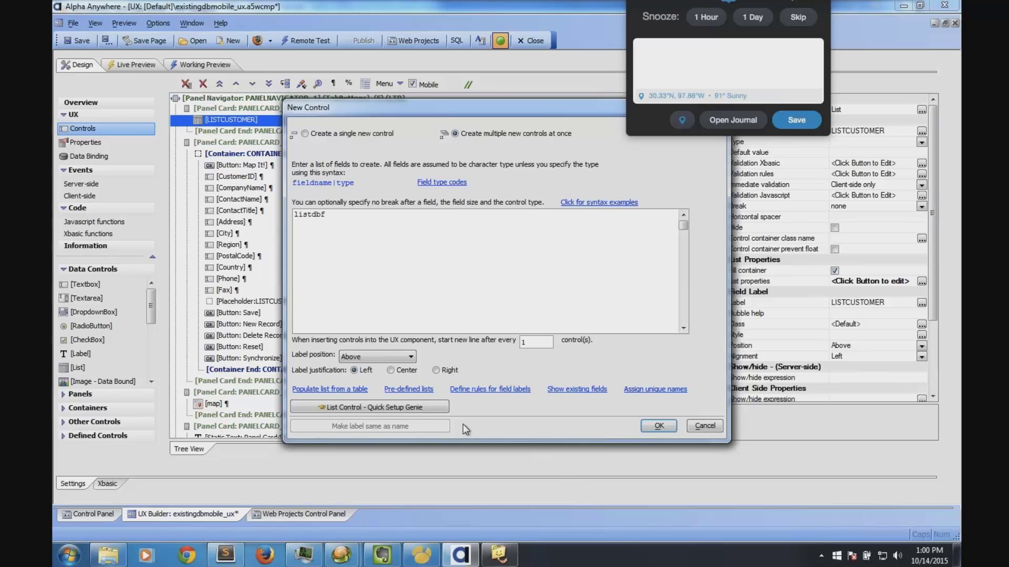
left_click(651, 425)
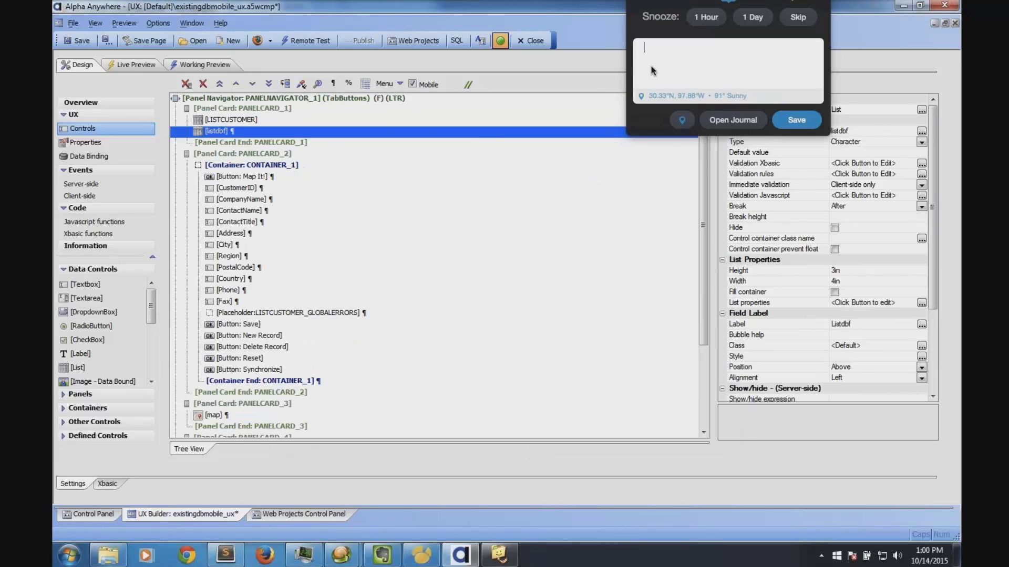
key("Escape")
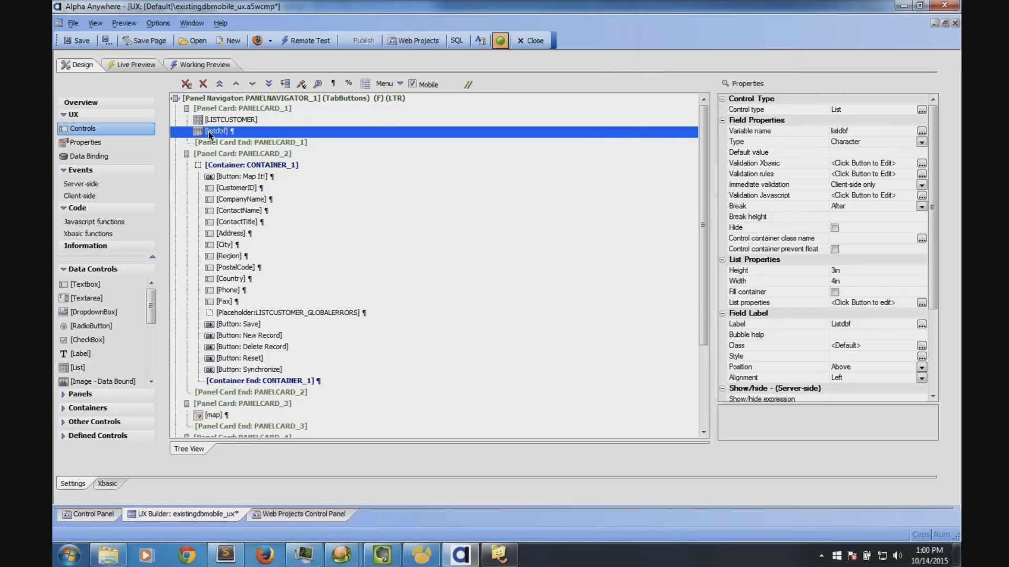
Step: Open the listdbf control's List Builder and examine its list properties and the searchable property list, returning to its data source settings
double_click(226, 130)
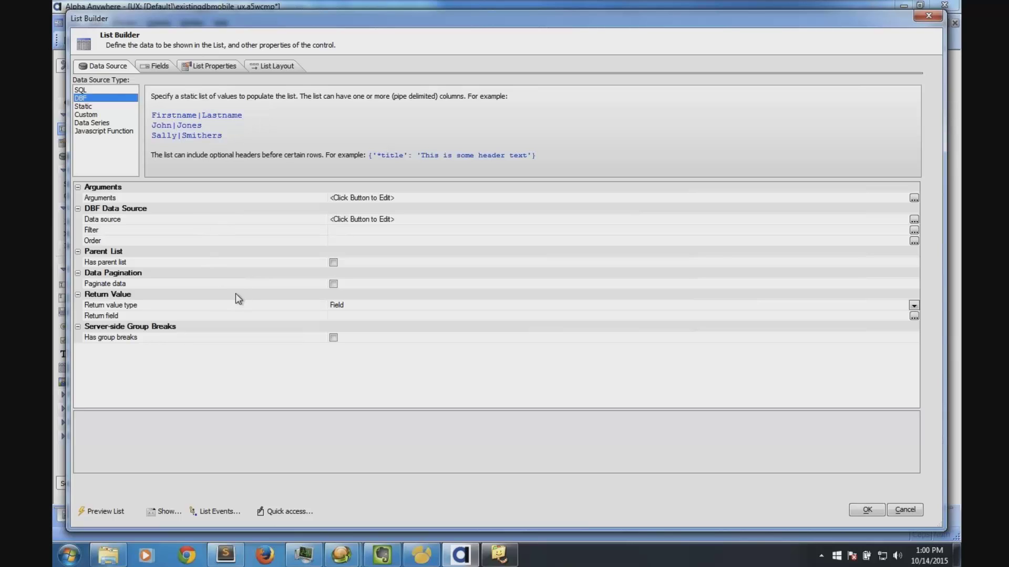
left_click(197, 65)
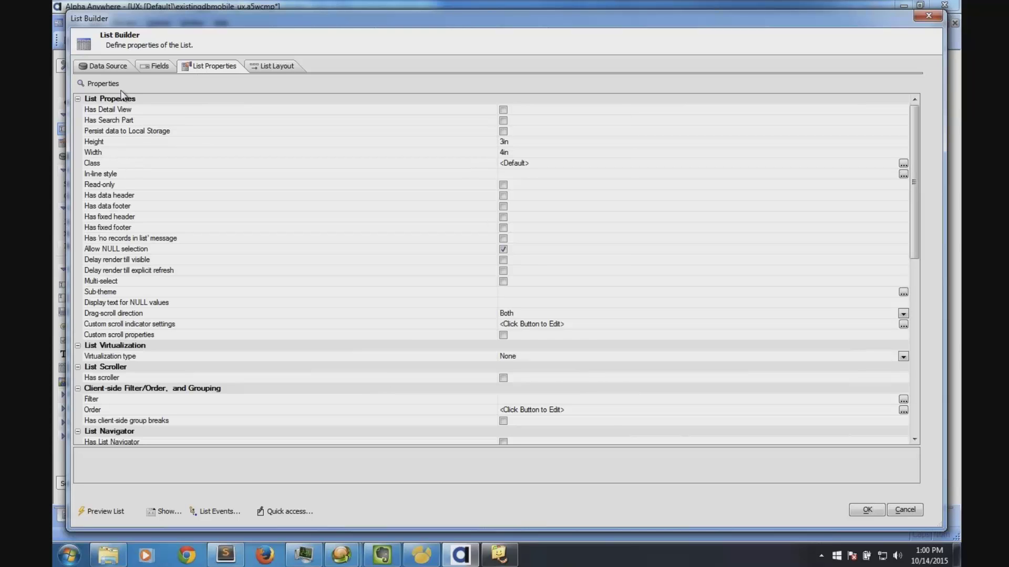
left_click(110, 85)
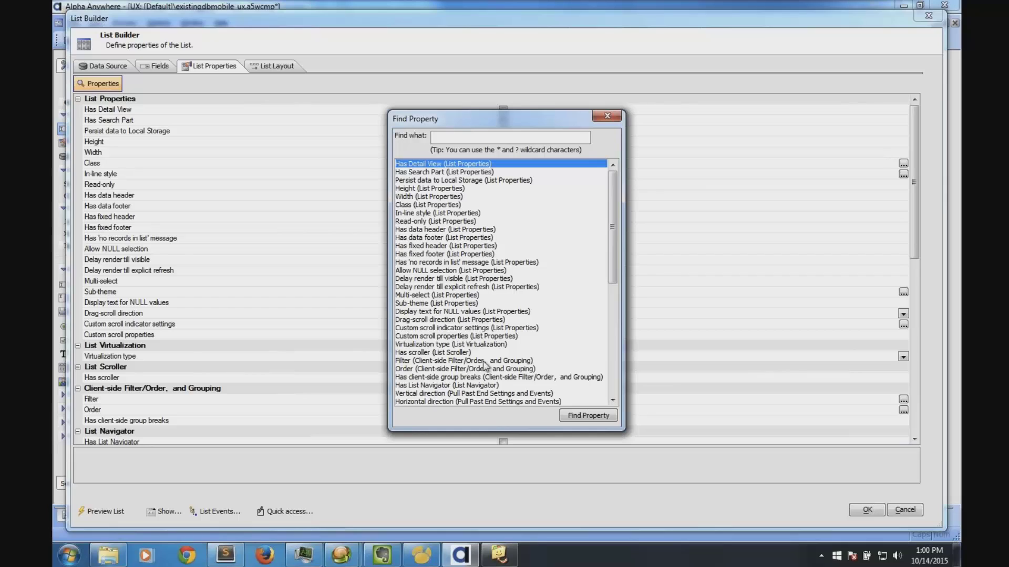
left_click(607, 116)
left_click(119, 70)
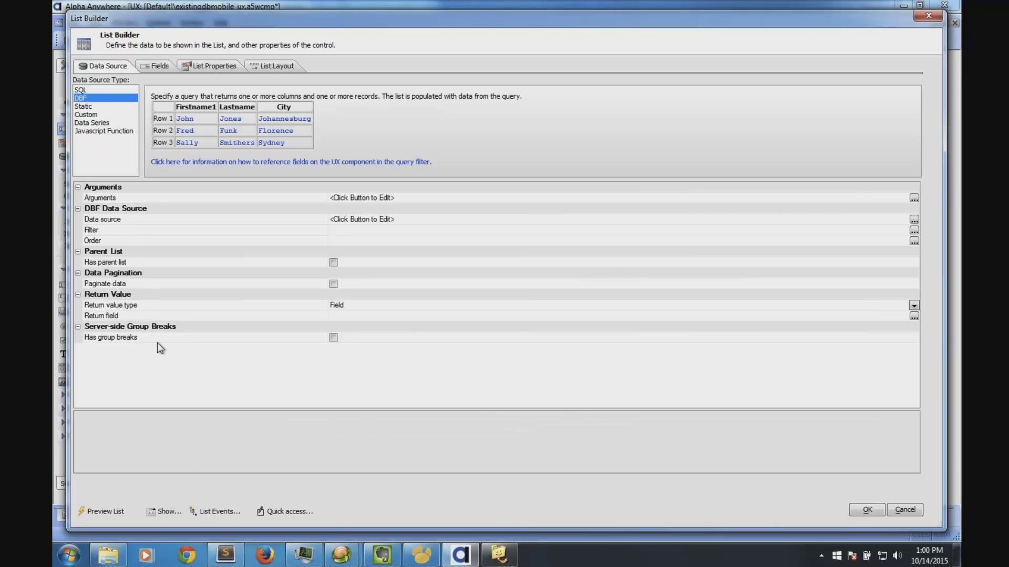
Step: Look through the listdbf control's available system events, filter them by sy, clear the filter and return to the DBF data source settings
left_click(215, 511)
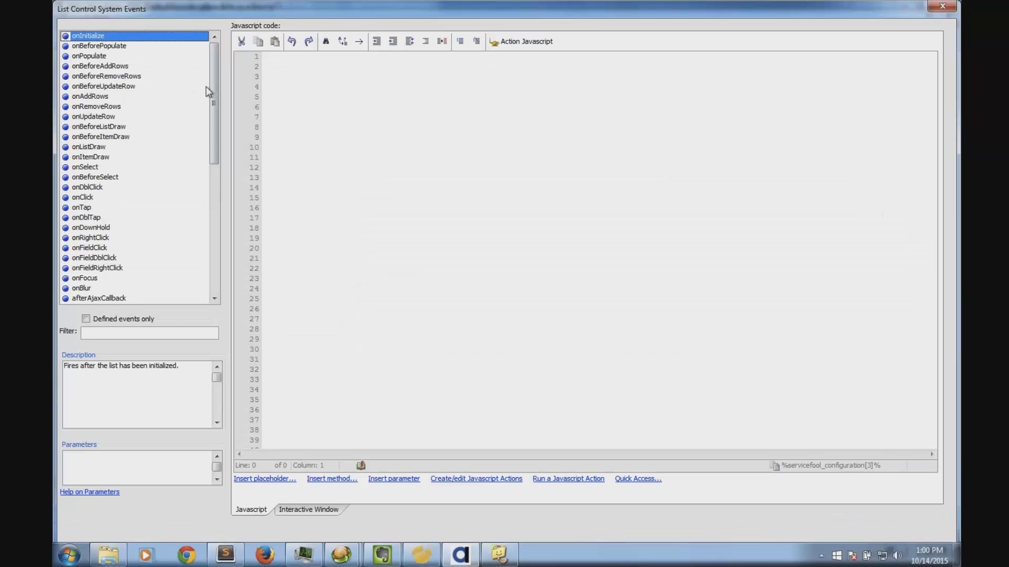
scroll(213, 92, "down", 4)
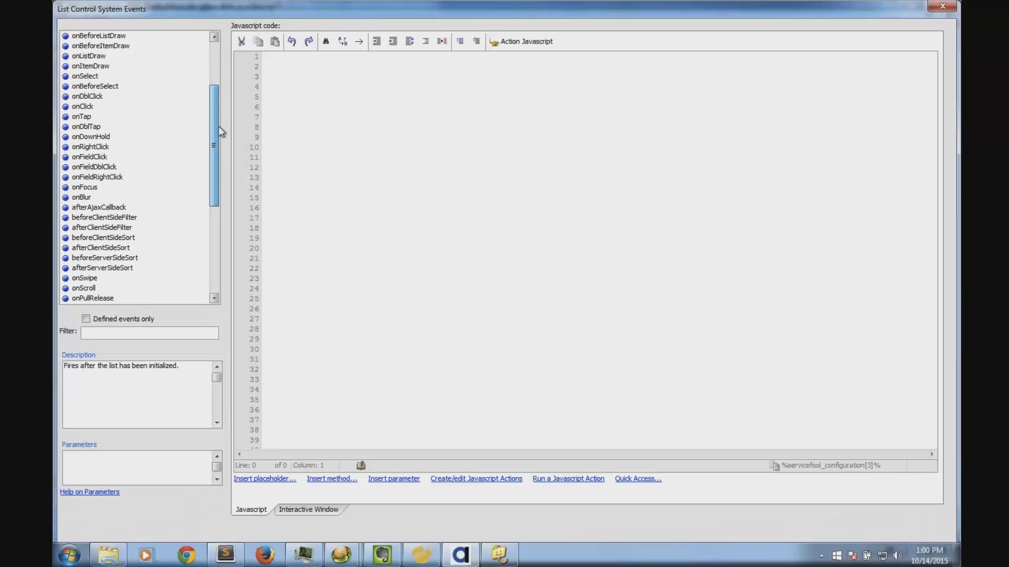
left_click(106, 333)
type("sea")
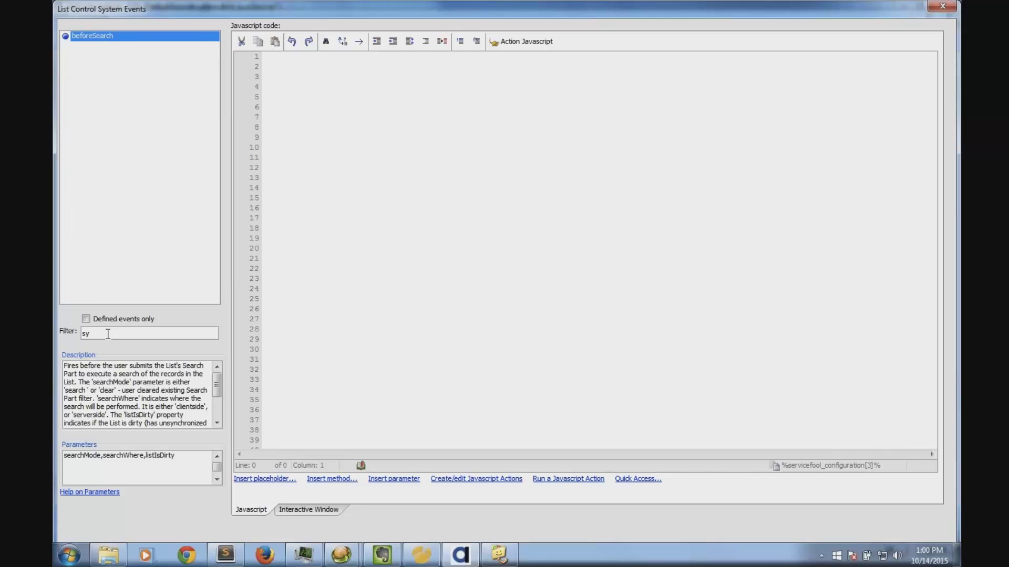
key("BackSpace")
key("BackSpace")
key("BackSpace")
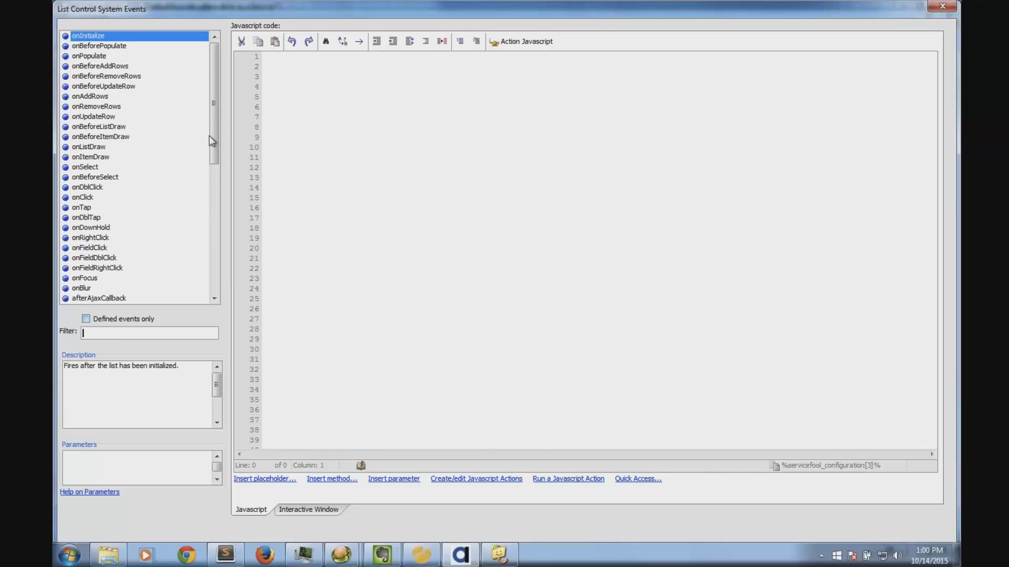
left_click_drag(214, 140, 245, 281)
left_click(942, 6)
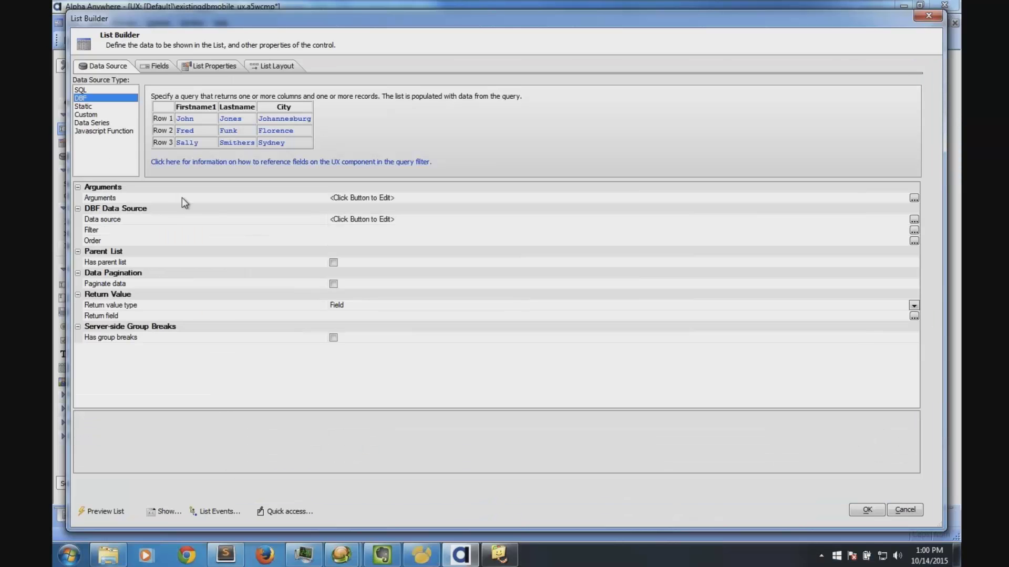
left_click(166, 220)
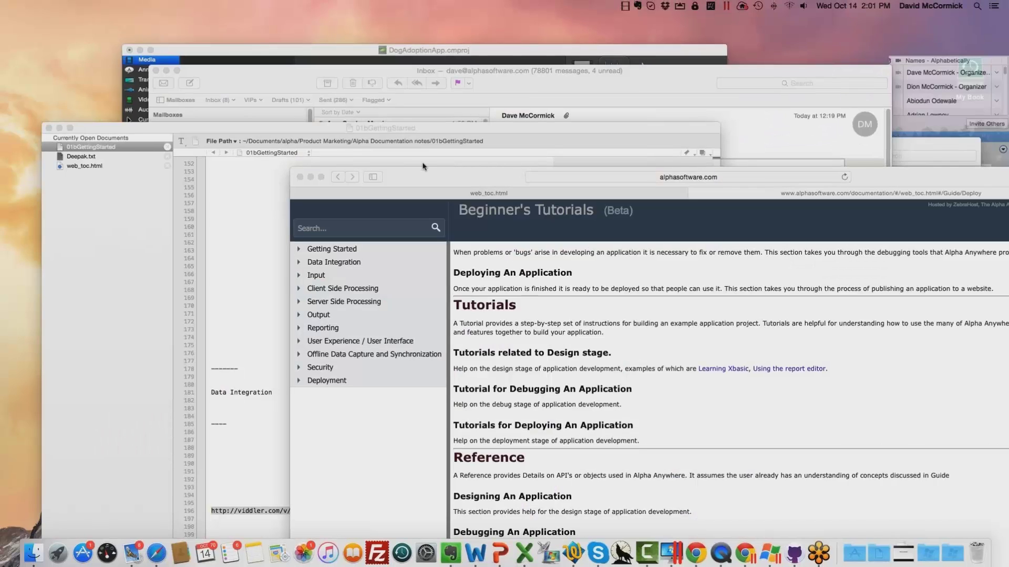
Step: Switch to the Safari window showing the Alpha Anywhere documentation and start editing its web address
left_click(704, 160)
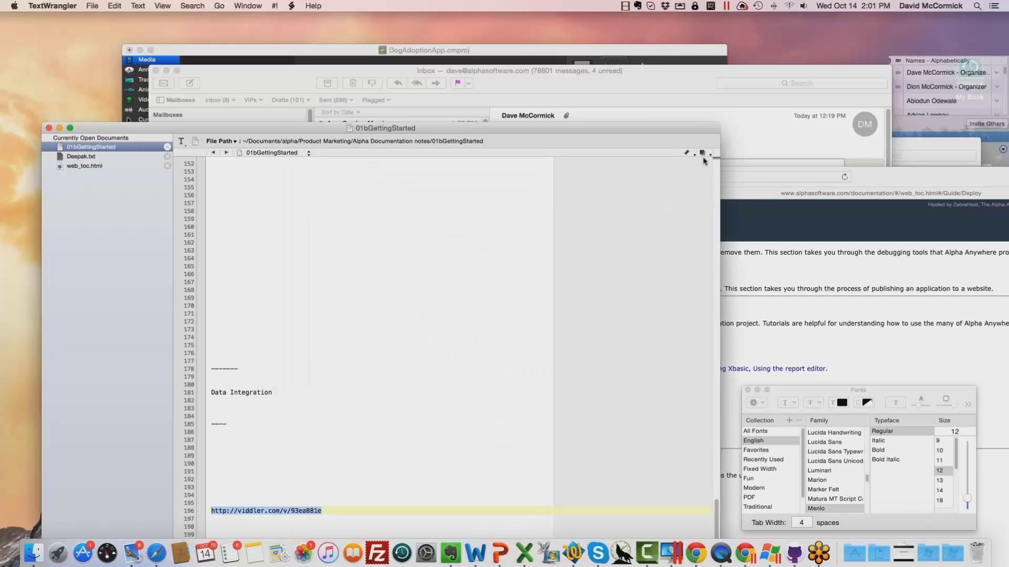
left_click(733, 173)
left_click(733, 172)
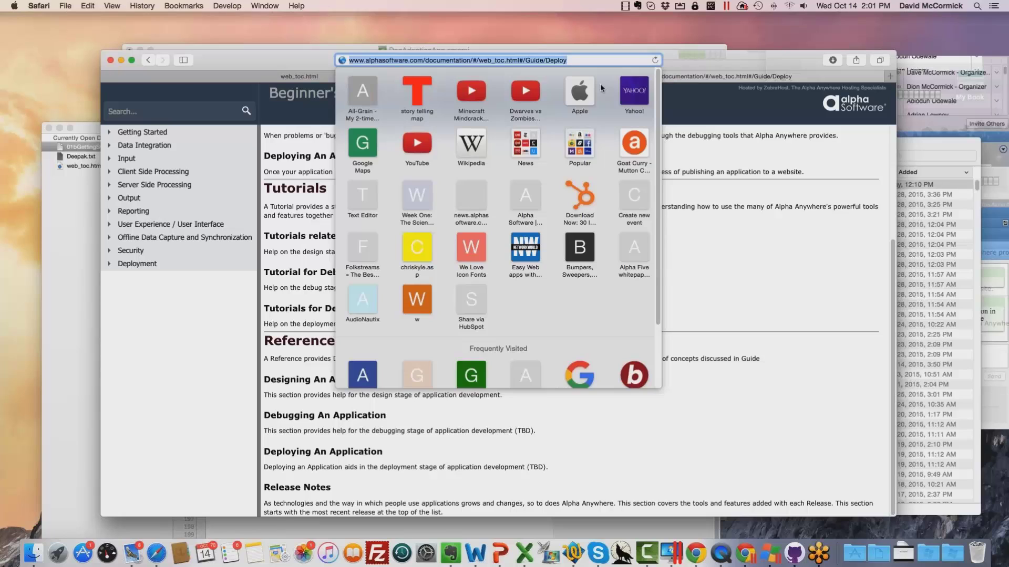
type("alpha")
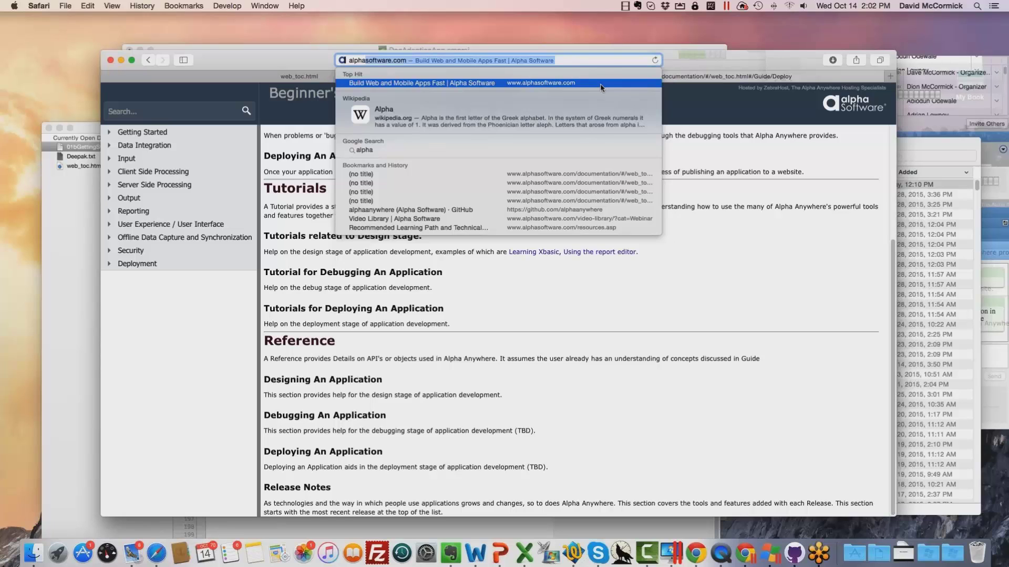
key("BackSpace")
key("BackSpace")
key("BackSpace")
key("BackSpace")
key("BackSpace")
key("BackSpace")
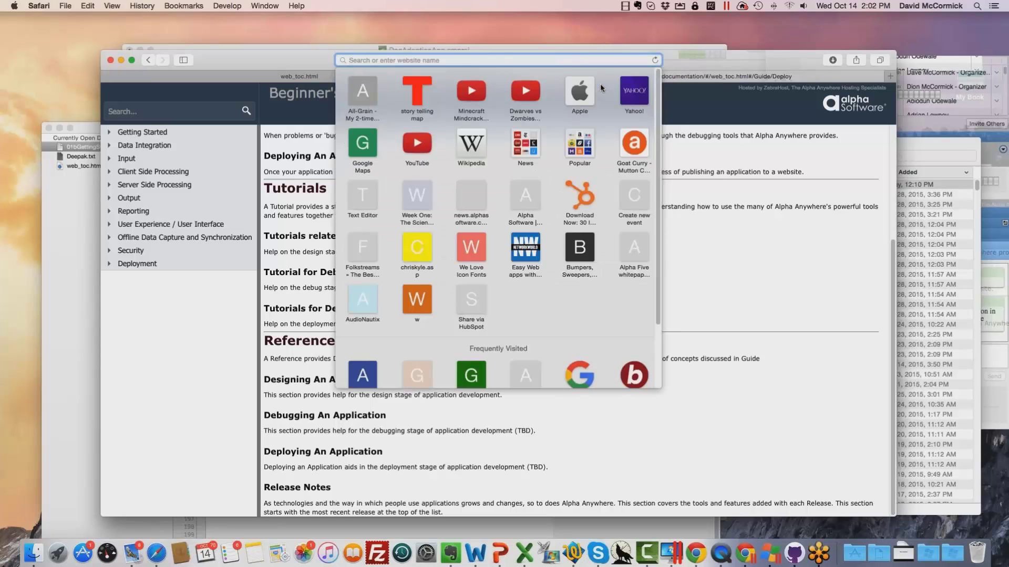
Step: Go to videos.alphasoftware.com and open the documentation video library from the video page
type("videos.alphasoftware.com")
key("Return")
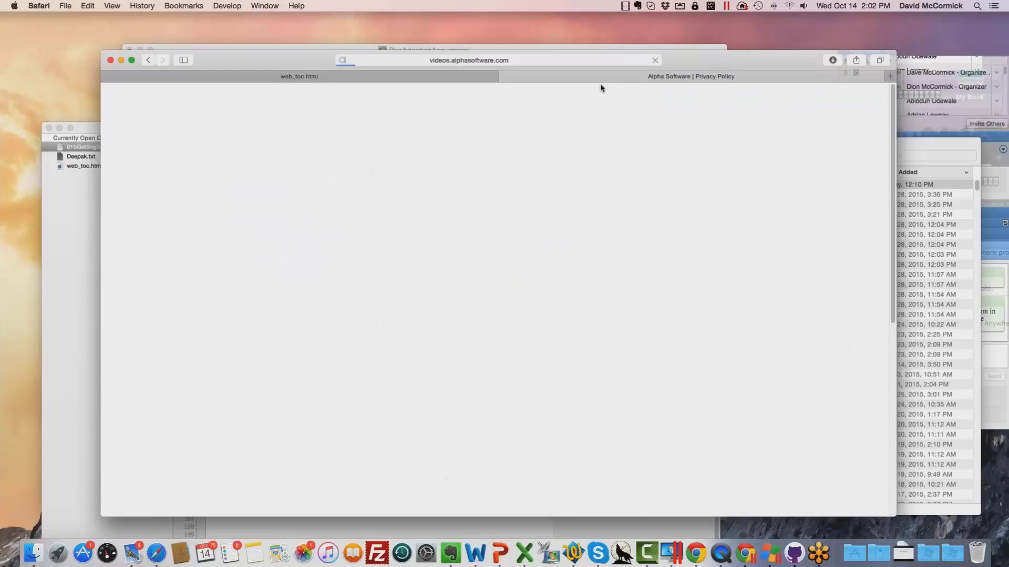
scroll(494, 224, "down", 10)
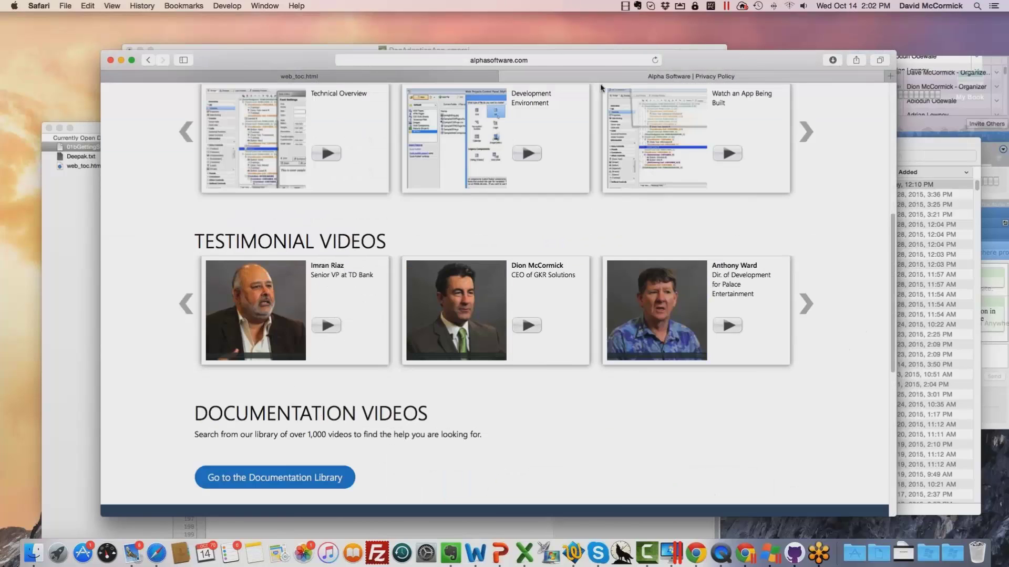
left_click(494, 225)
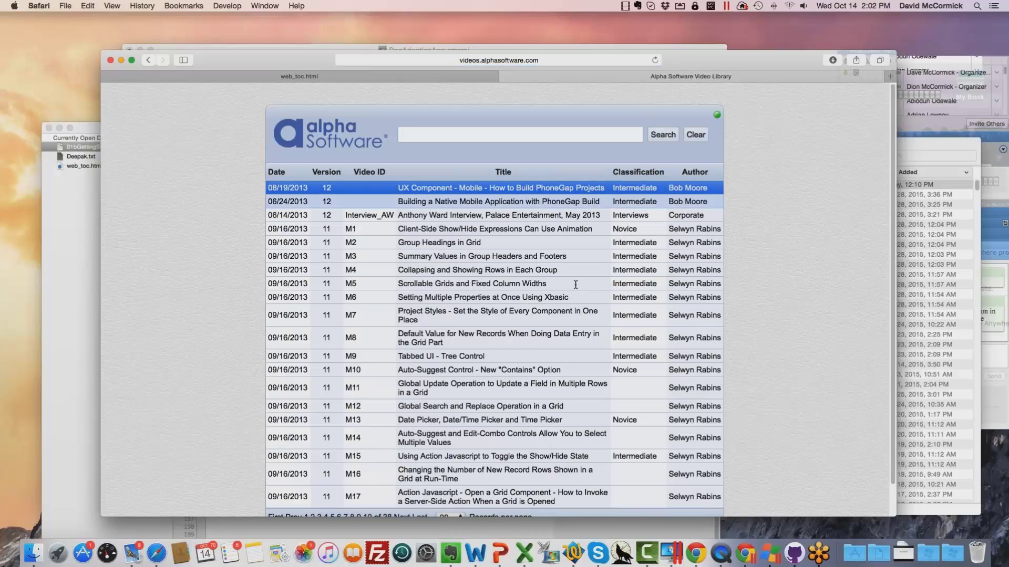
Step: Search the Alpha Software documentation video library for webinar
left_click(474, 135)
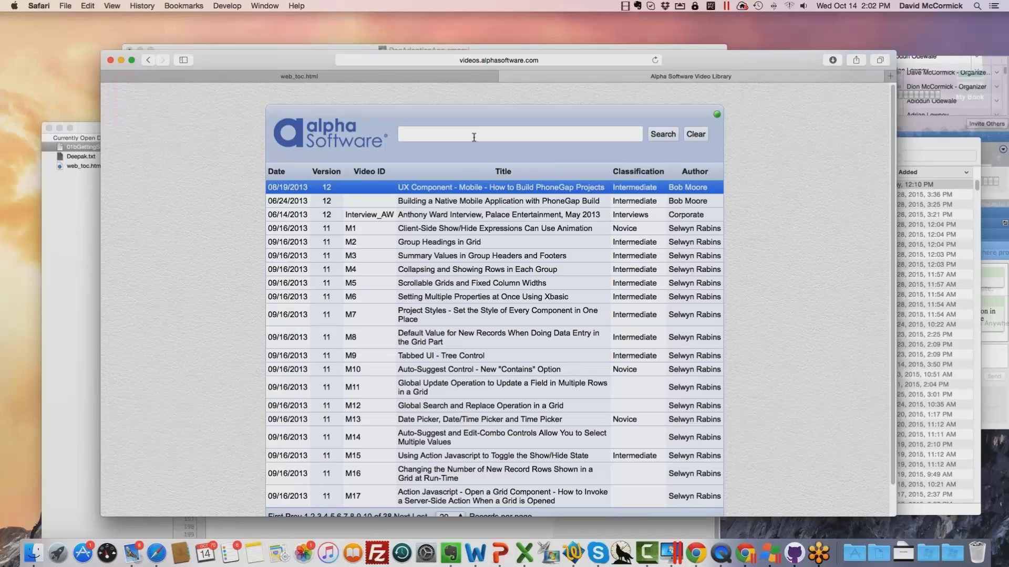
type("webinar")
key("Return")
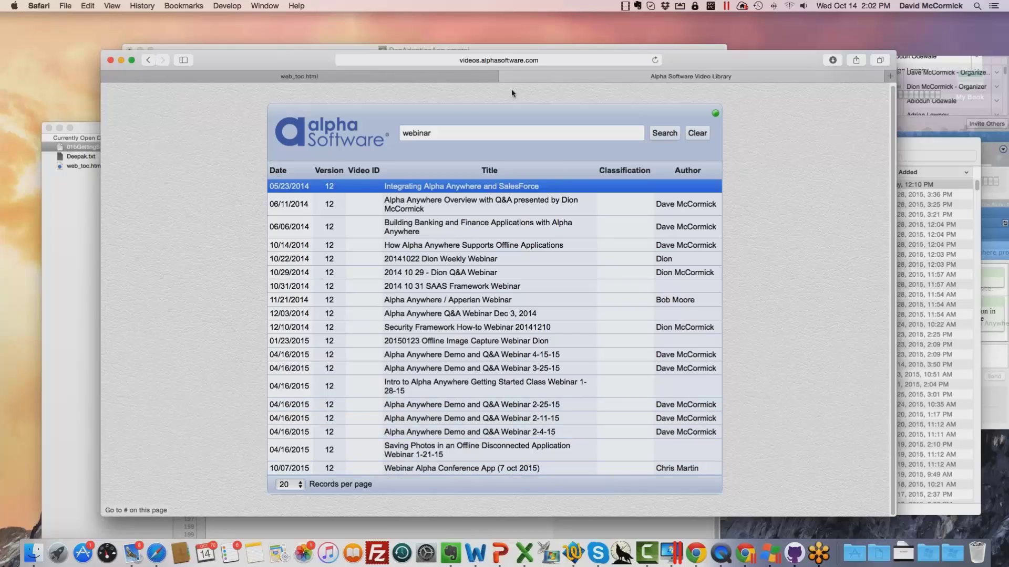
Step: Clear the video library search and sort the full video list by date
left_click(696, 133)
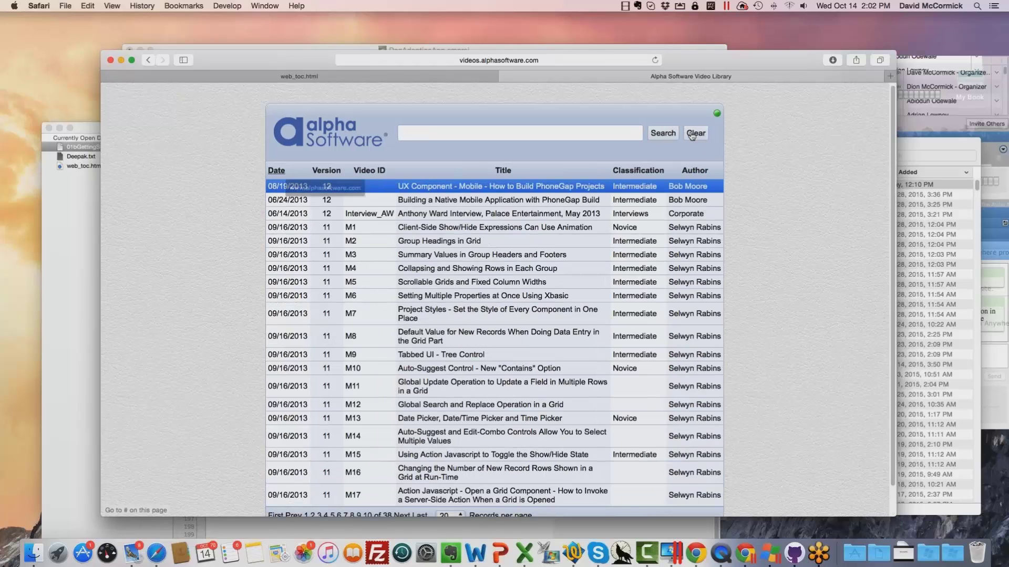
left_click(278, 170)
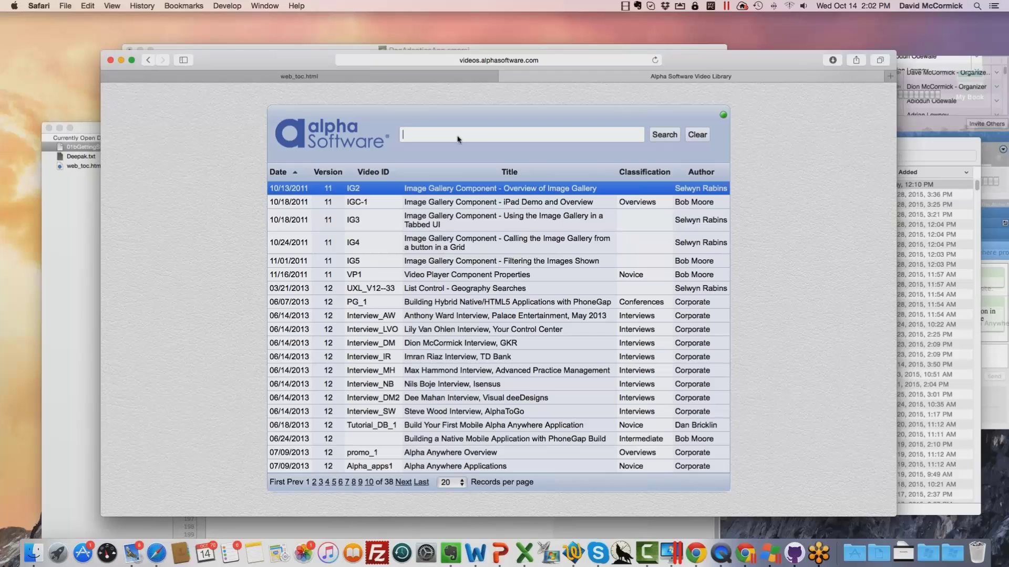
left_click(487, 130)
left_click(478, 63)
type("www.alpha")
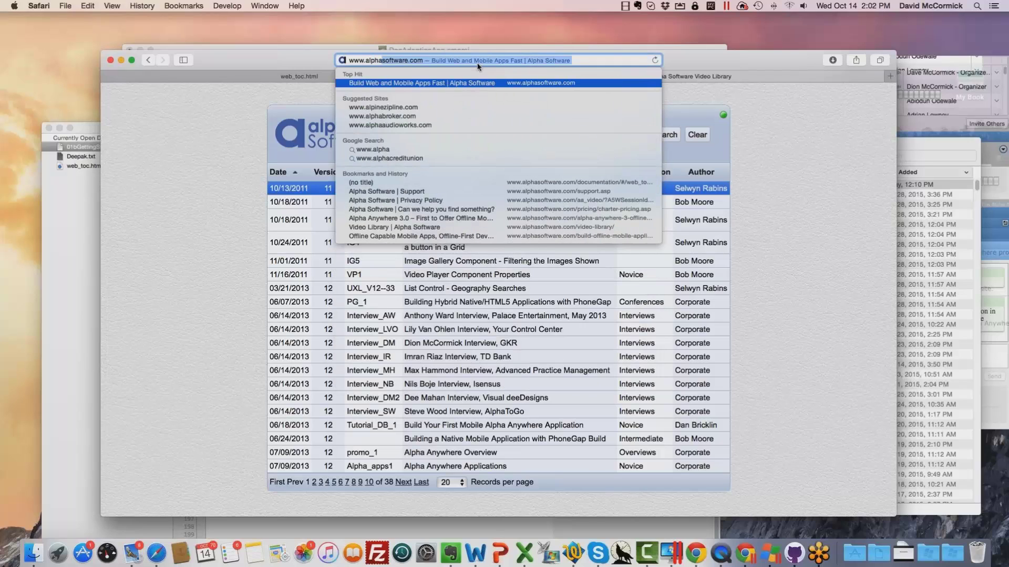
key("Right")
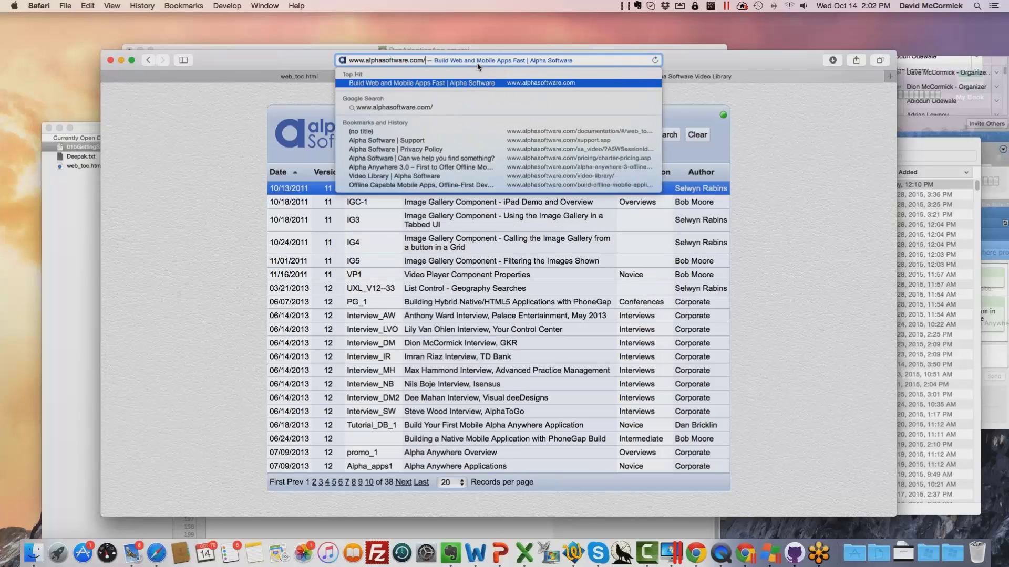
type("video-library/")
key("Return")
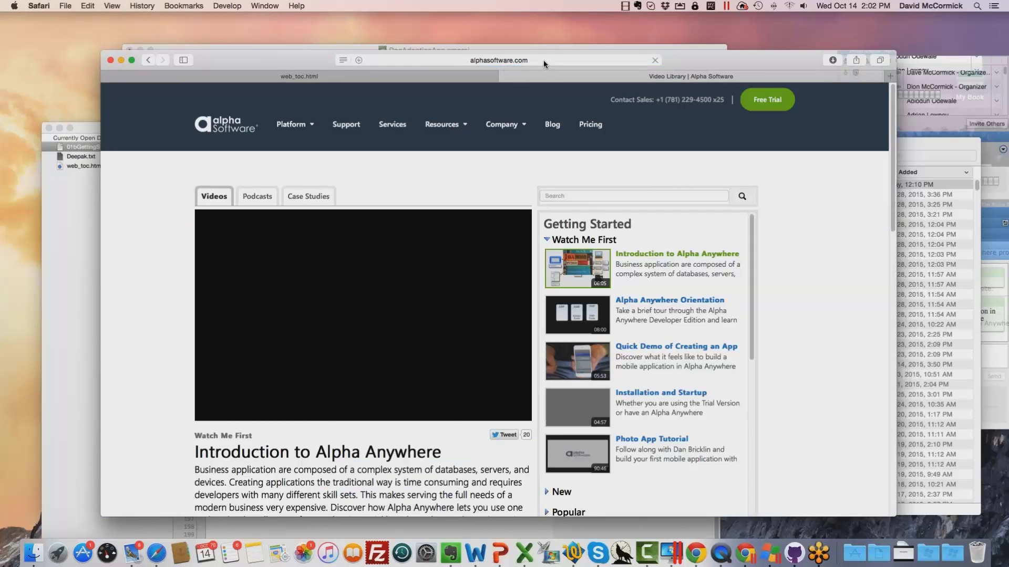
Step: Look through the video library's Getting Started videos and reference categories, including its full address
left_click(543, 60)
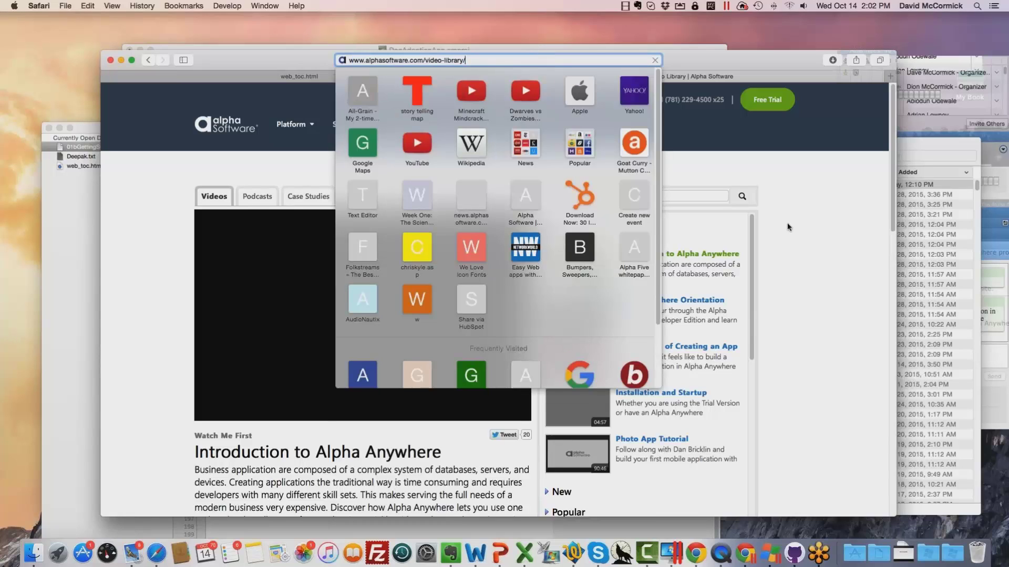
left_click(747, 229)
scroll(657, 245, "down", 5)
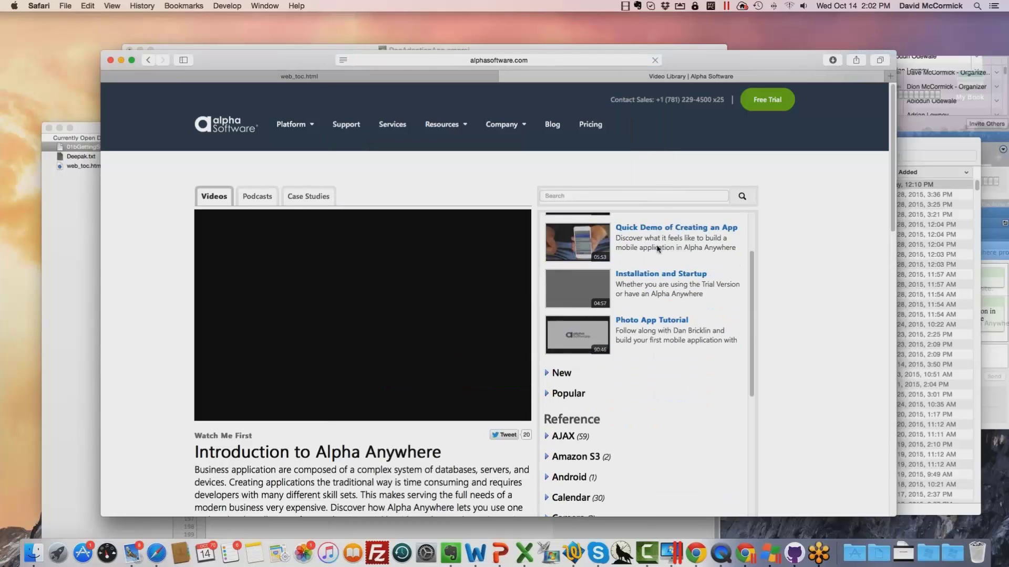
scroll(656, 245, "up", 4)
scroll(657, 245, "down", 10)
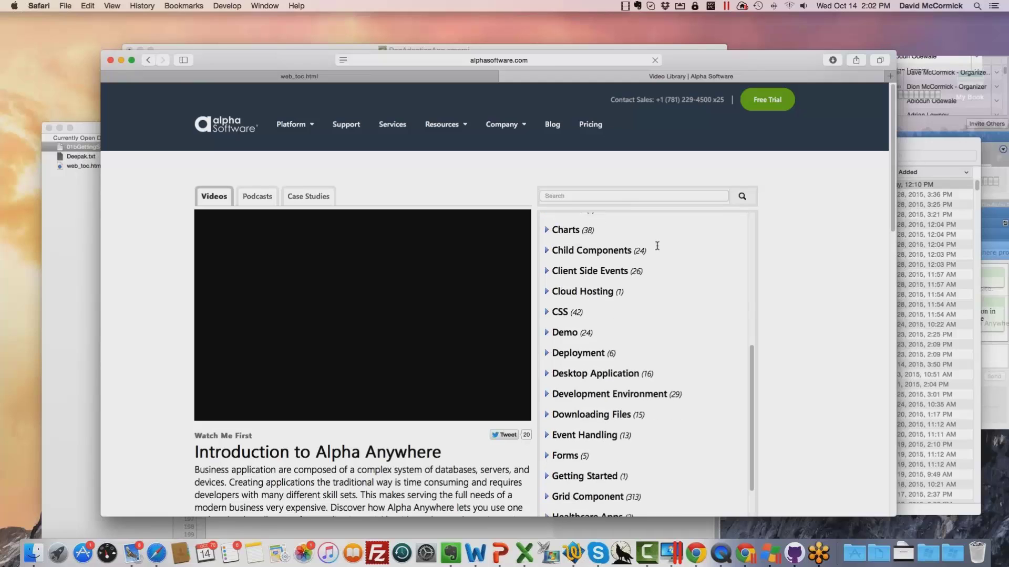
scroll(657, 245, "down", 6)
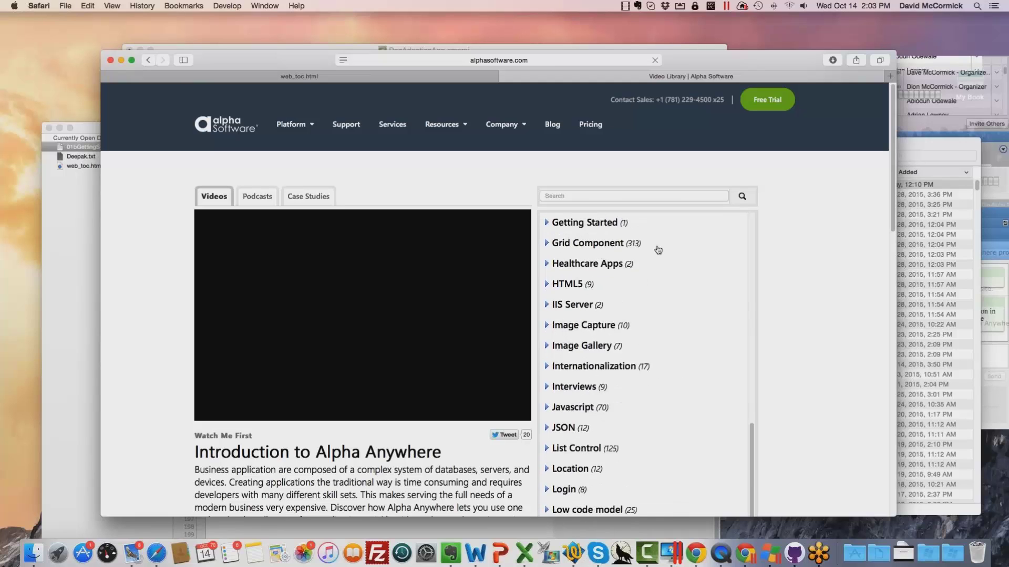
scroll(658, 247, "up", 8)
scroll(658, 247, "up", 6)
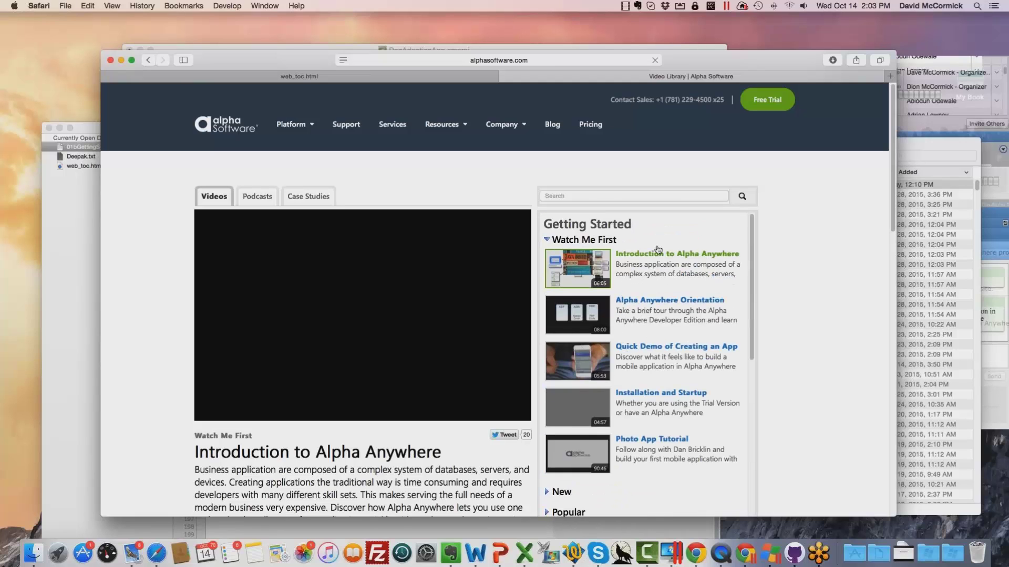